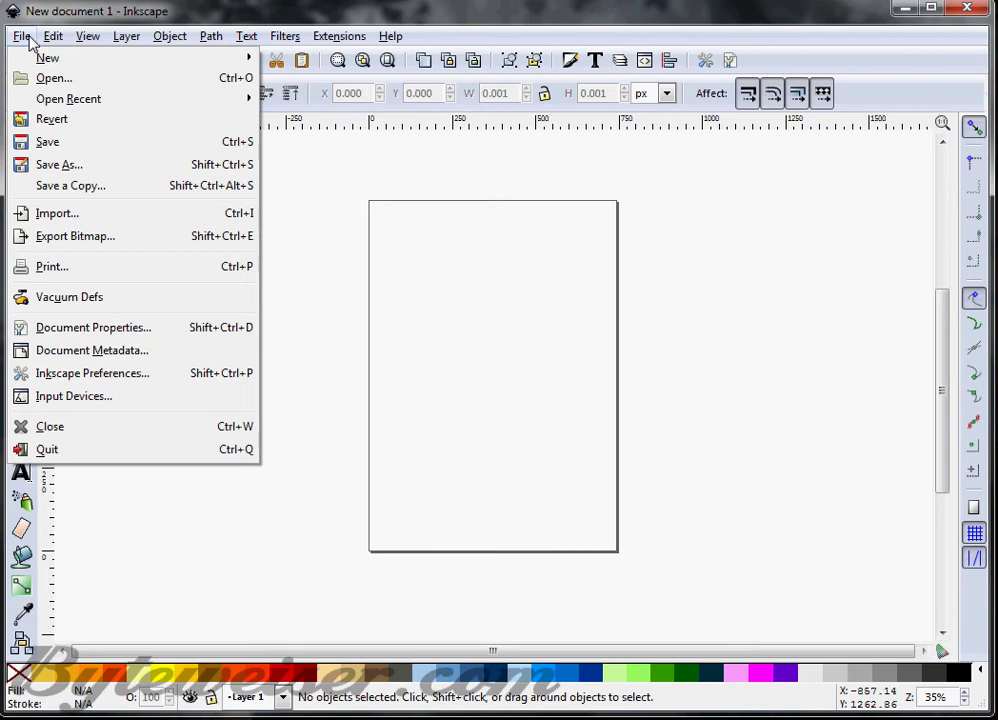
Step: Set the document's custom page size to 640 px wide by 330 px high
left_click(95, 331)
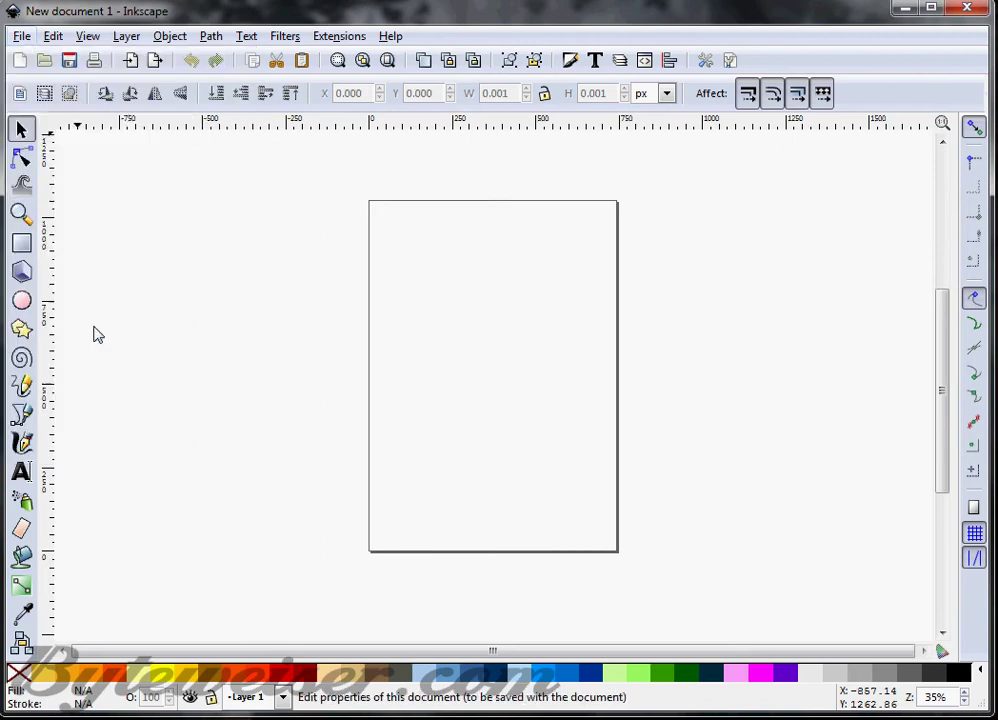
left_click_drag(887, 0, 725, 104)
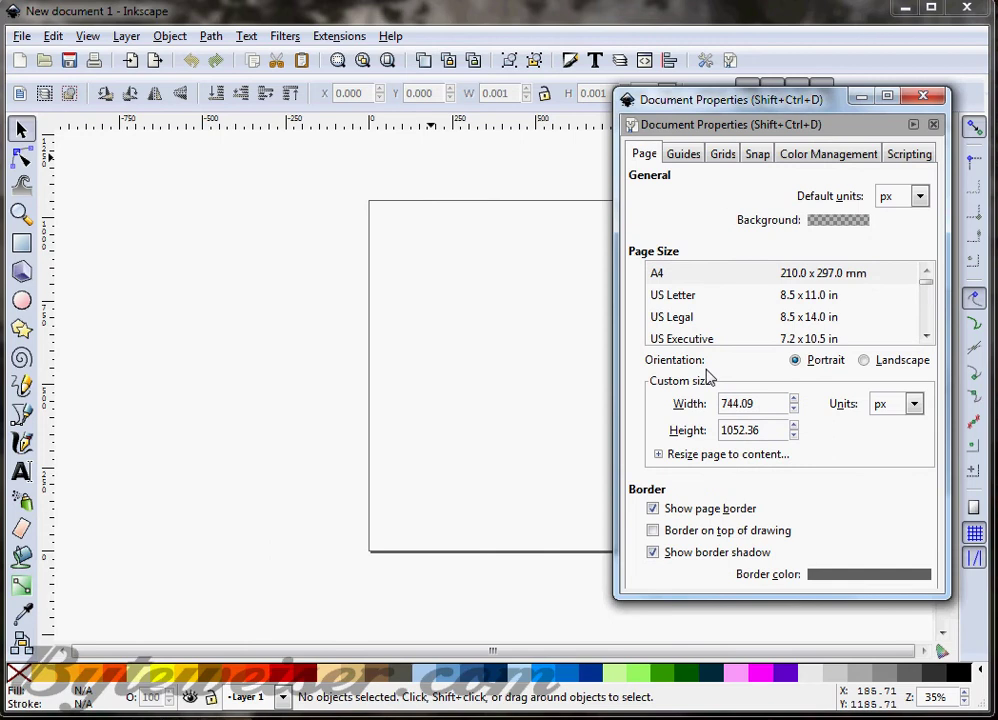
double_click(778, 403)
type("540")
key("Return")
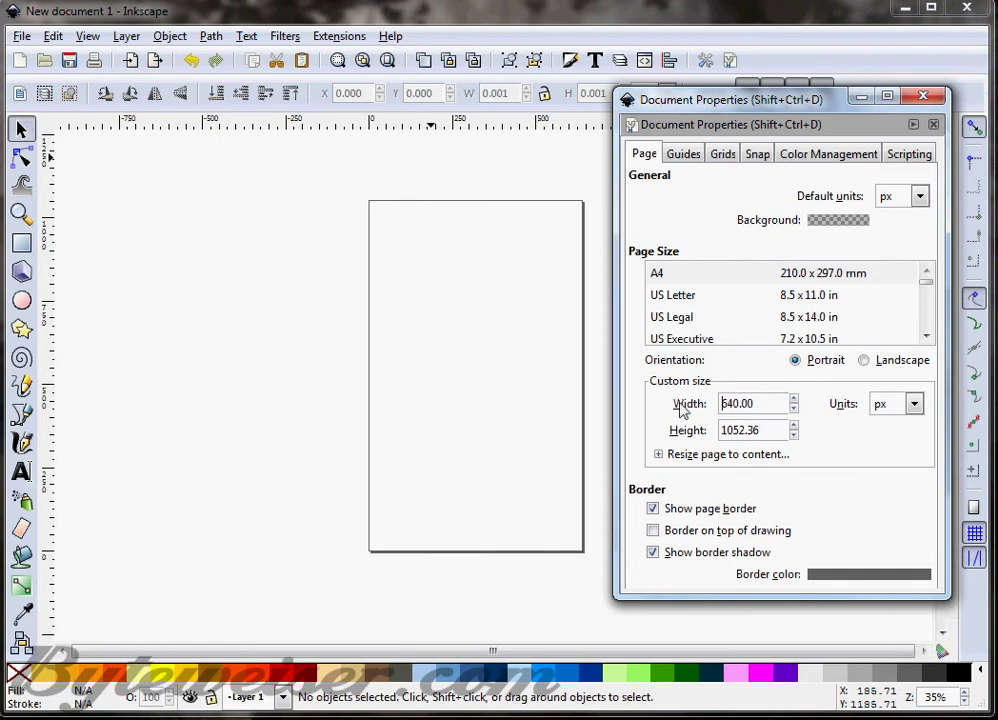
double_click(763, 430)
type("330")
key("Return")
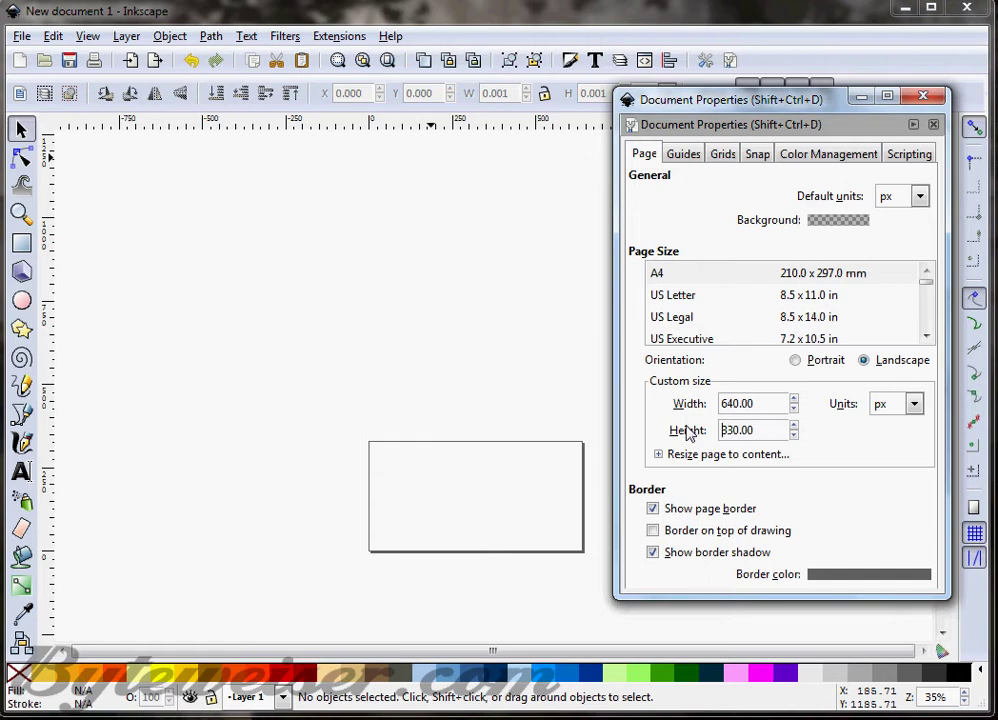
Step: Place the page border on top of the drawing, turn off the border shadow, and close the document properties
left_click(720, 533)
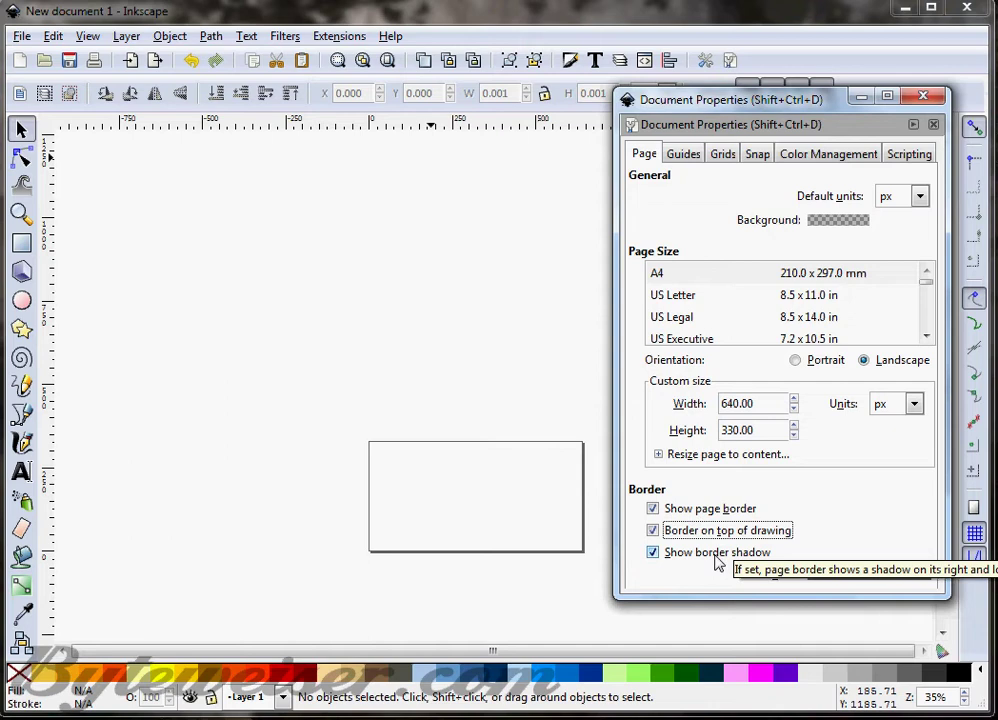
left_click(716, 558)
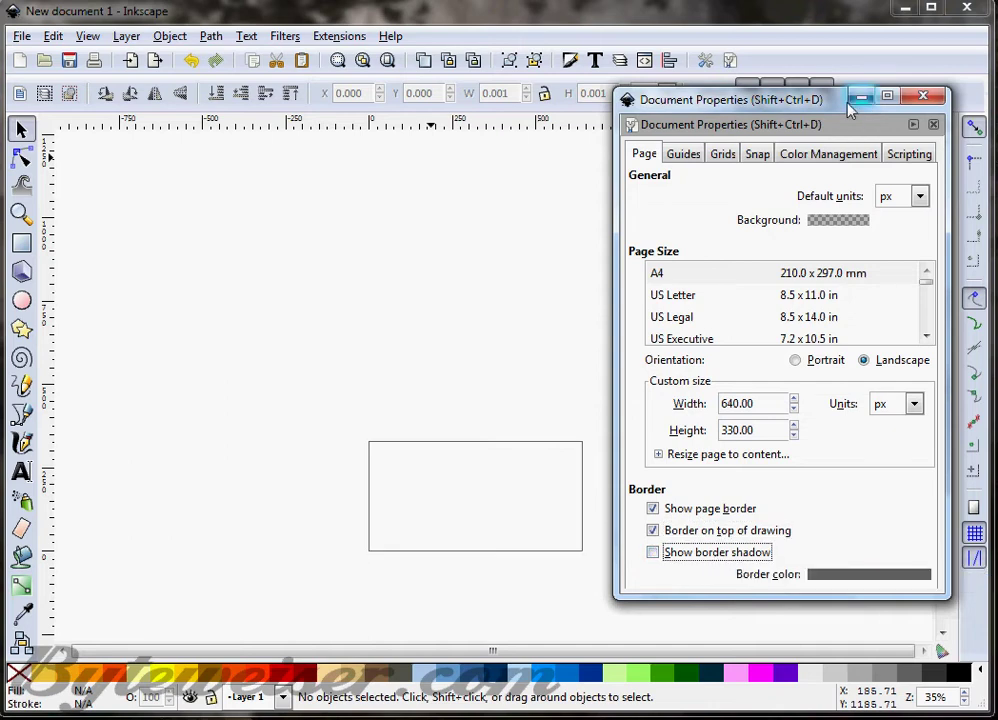
left_click(924, 97)
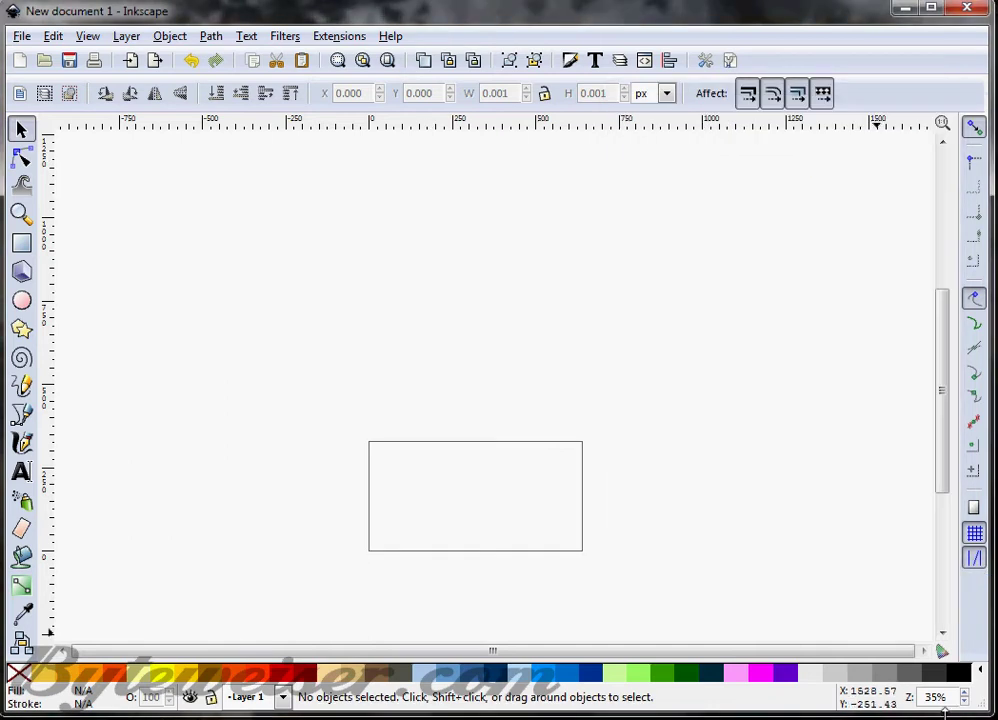
Step: Draw a perfect black circle about 176 px in diameter in the left half of the page
left_click(953, 698)
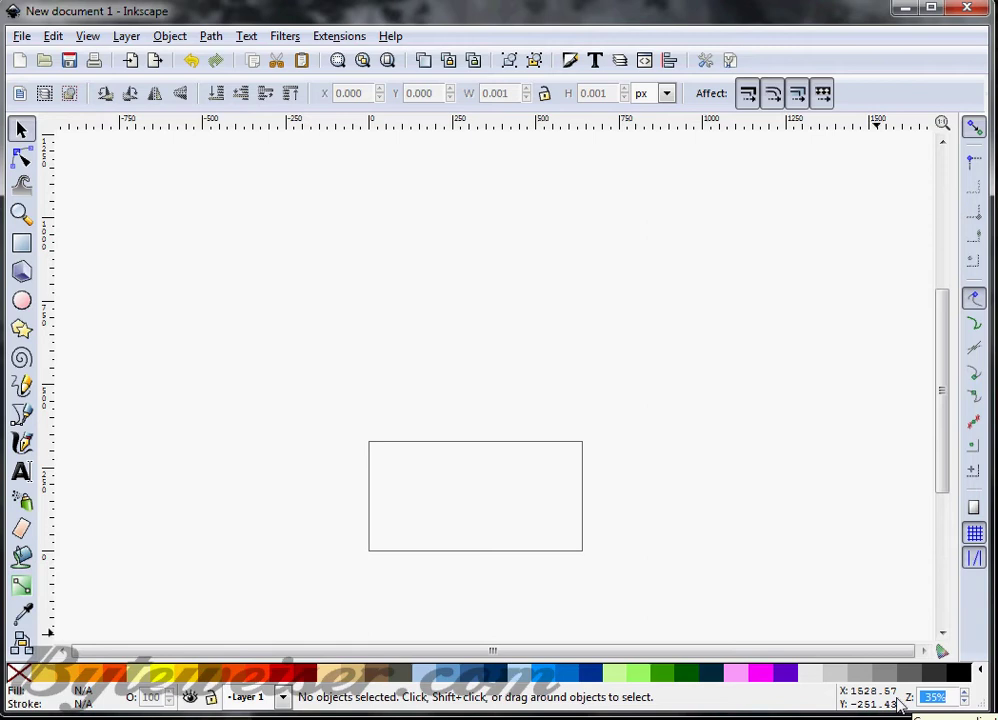
type("100")
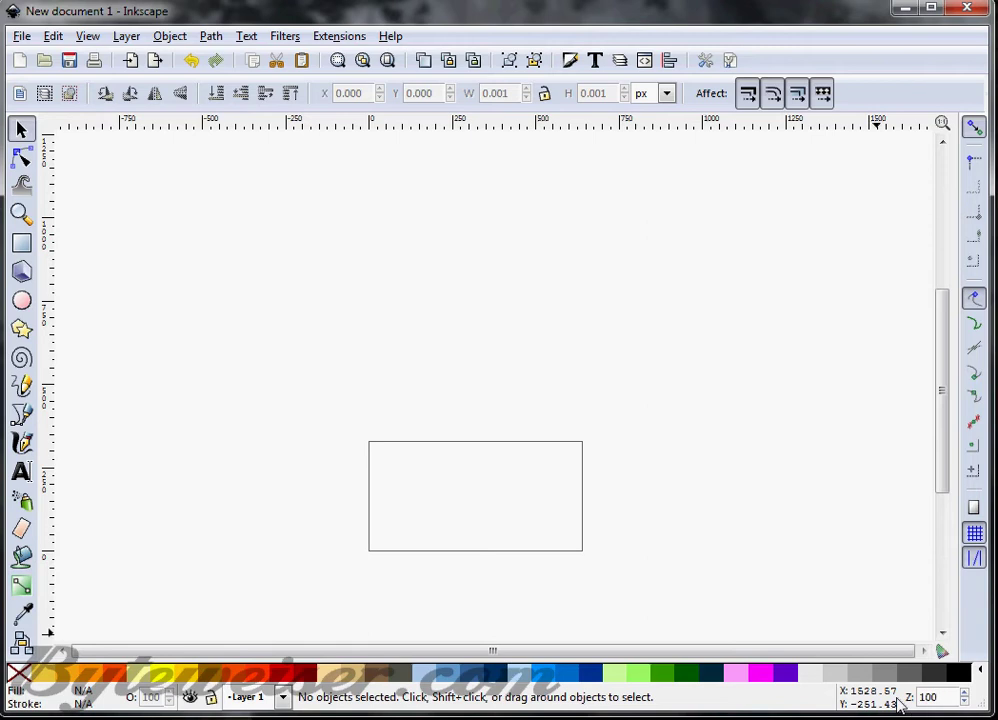
key("Return")
scroll(566, 332, "down", 6)
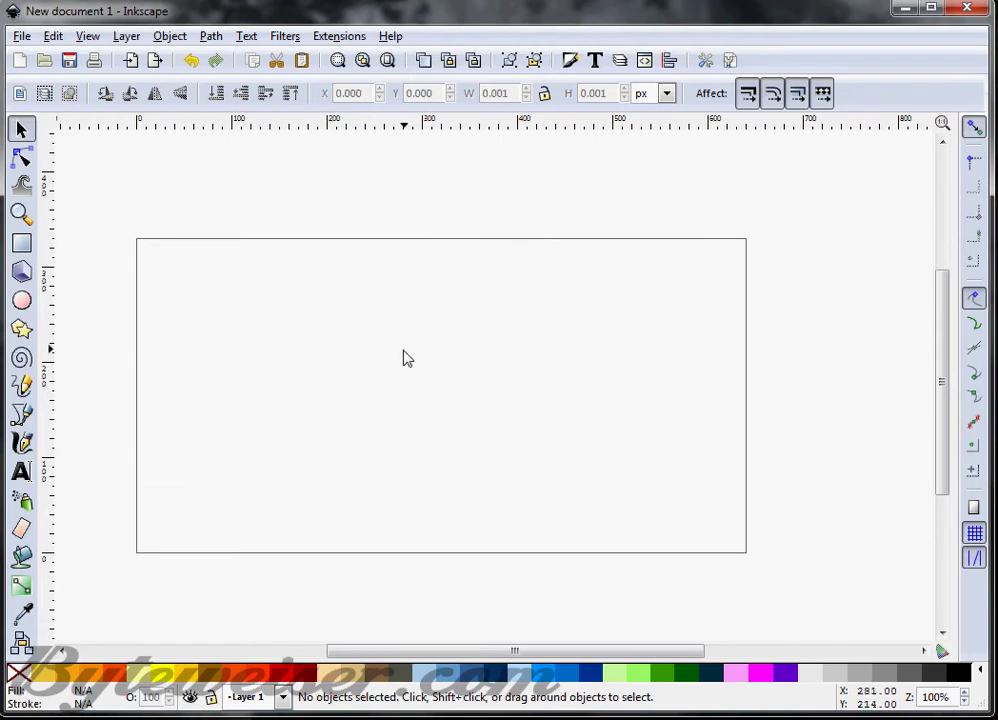
left_click(24, 304)
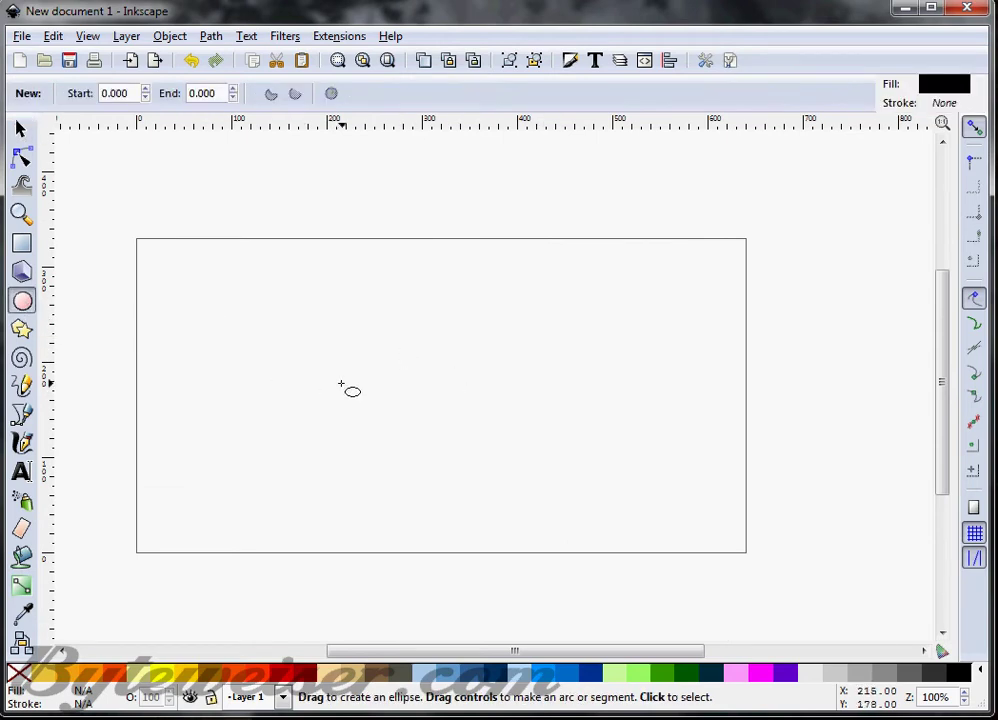
key("ctrl")
key("shift")
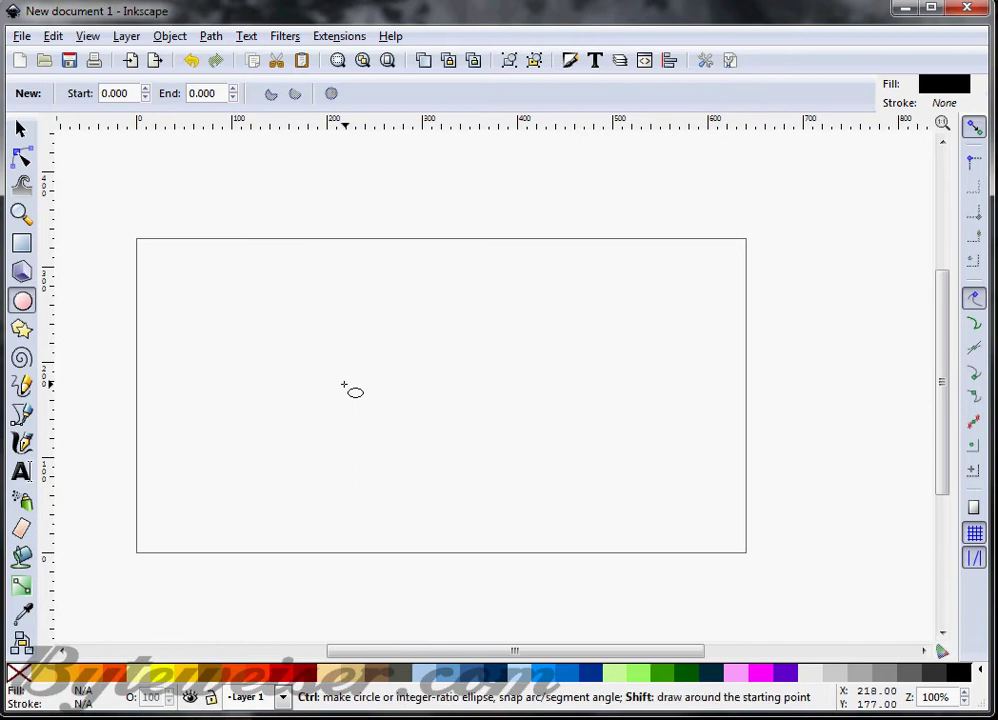
left_click_drag(336, 373, 422, 475)
Step: Move the circle to about X 149, Y 59 px and convert it from an object to a path
left_click(21, 129)
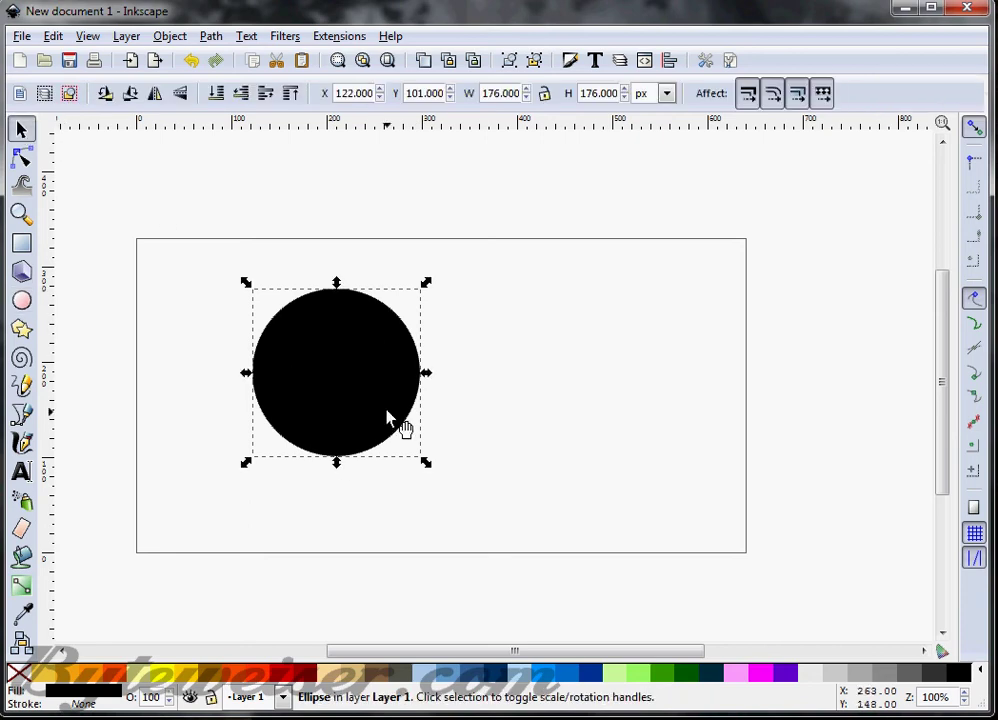
left_click_drag(387, 411, 413, 450)
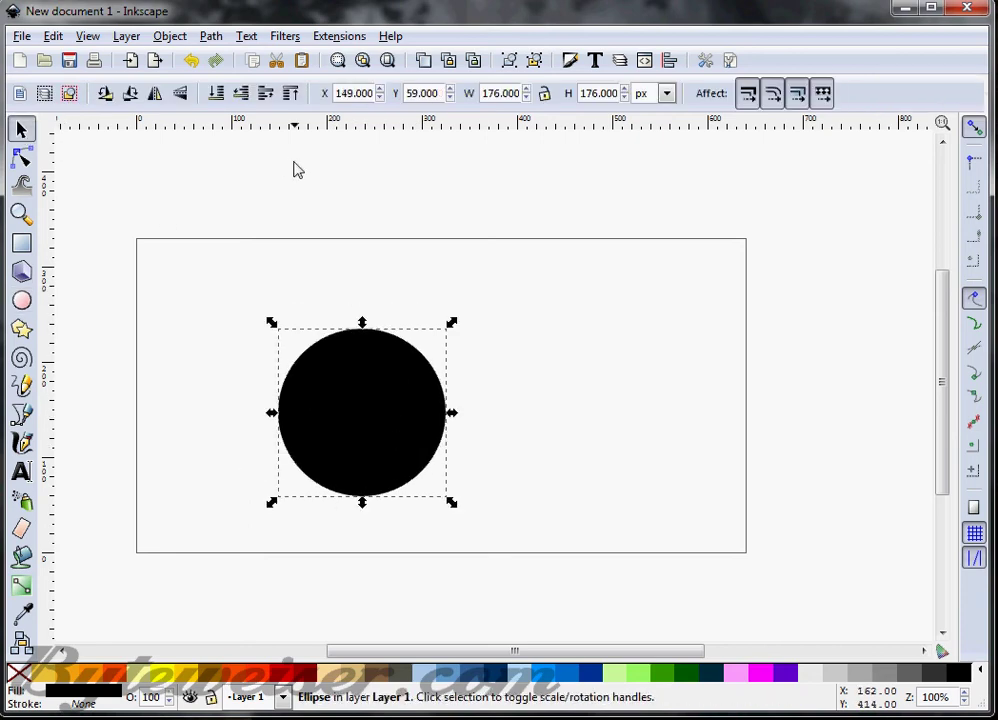
left_click(206, 38)
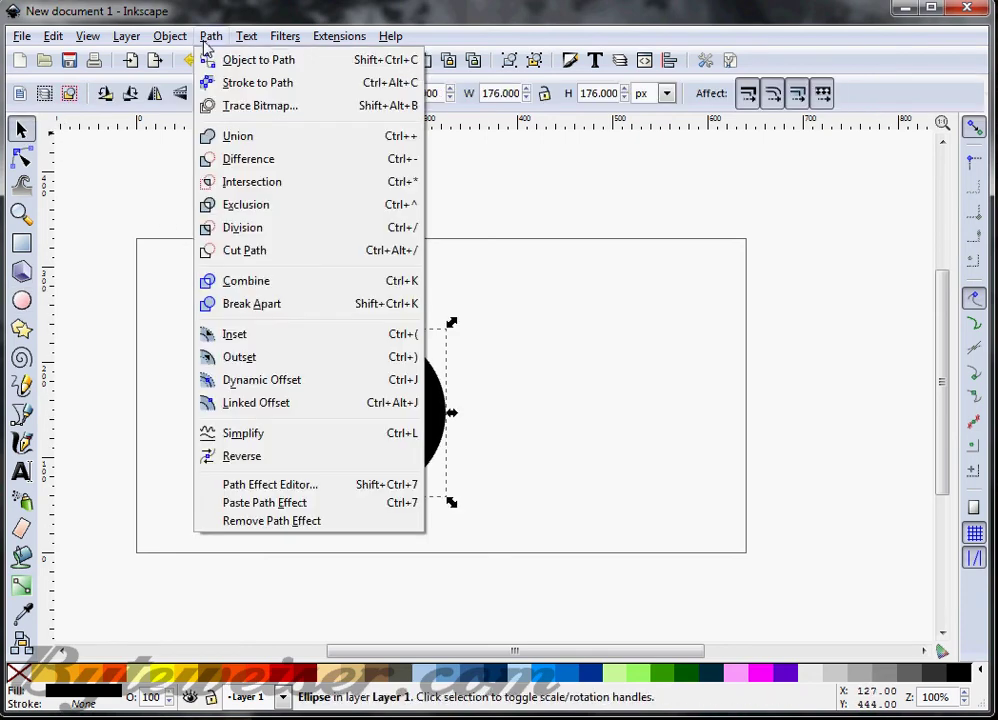
left_click(212, 60)
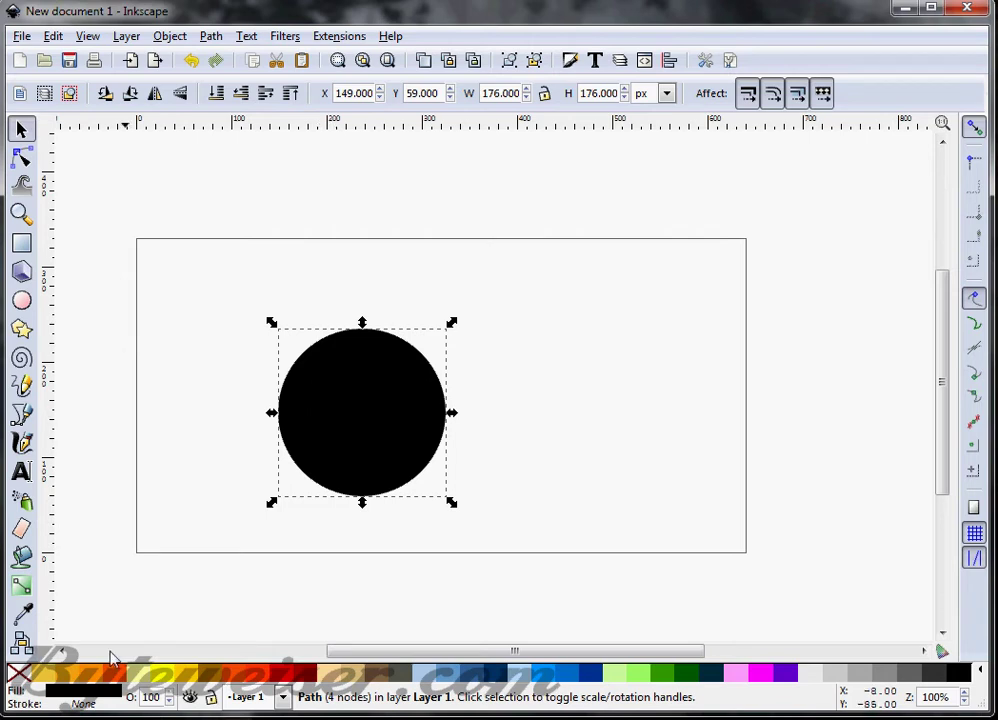
Step: Give the circle a radial gradient fill and set the gradient's inner stop colour to pink d665a3ff
key("ctrl+shift+f")
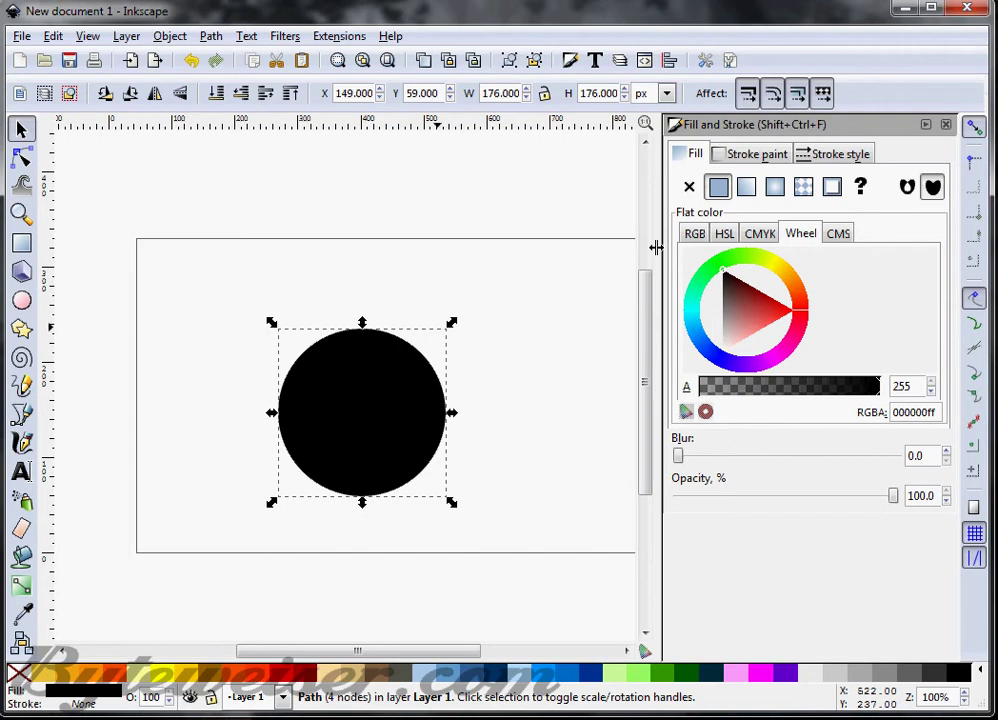
left_click(780, 190)
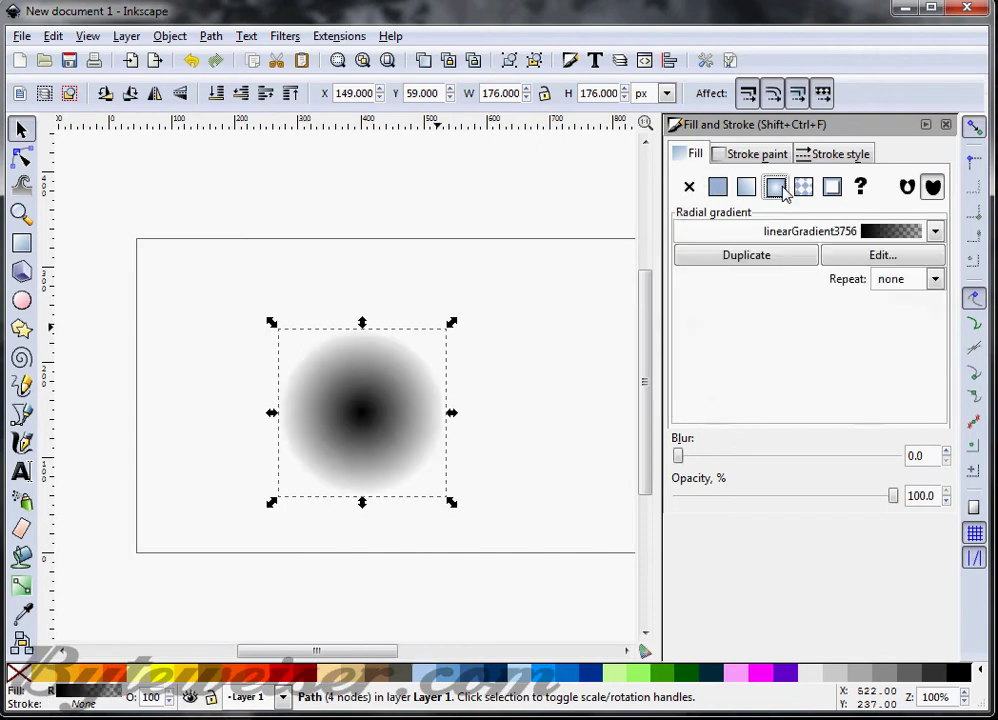
left_click(922, 256)
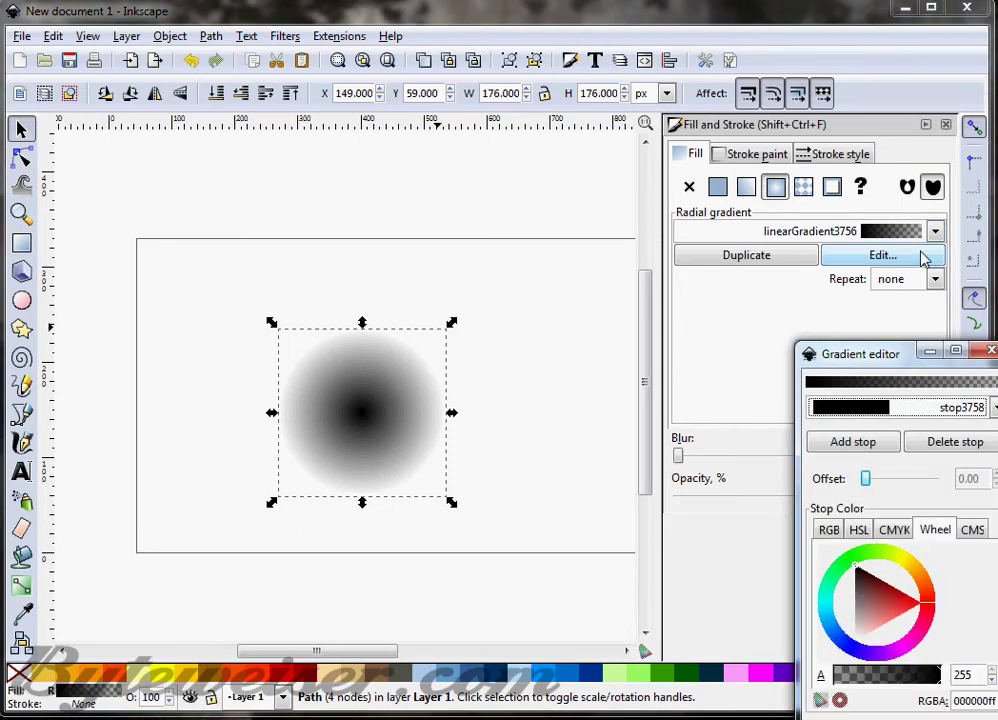
left_click(994, 411)
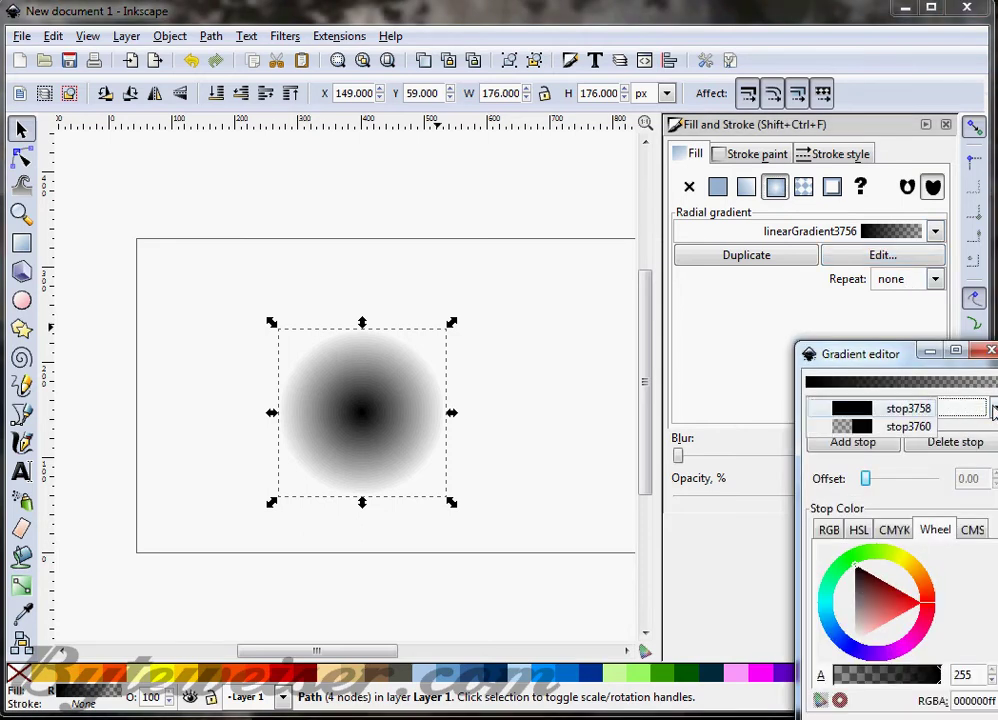
left_click(924, 412)
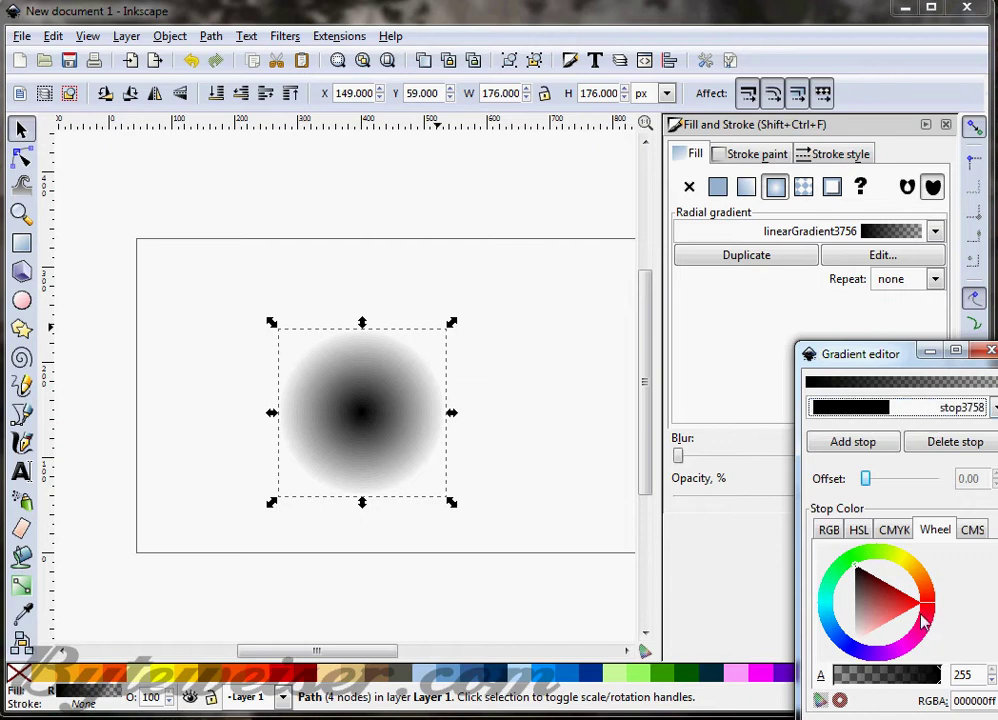
left_click(925, 640)
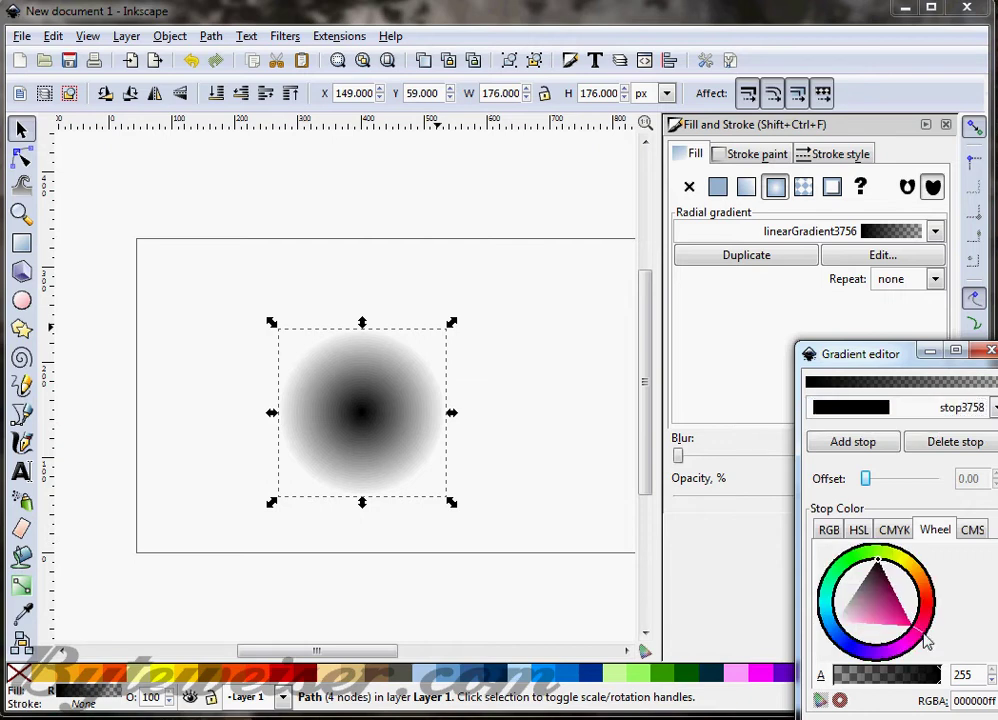
left_click(877, 614)
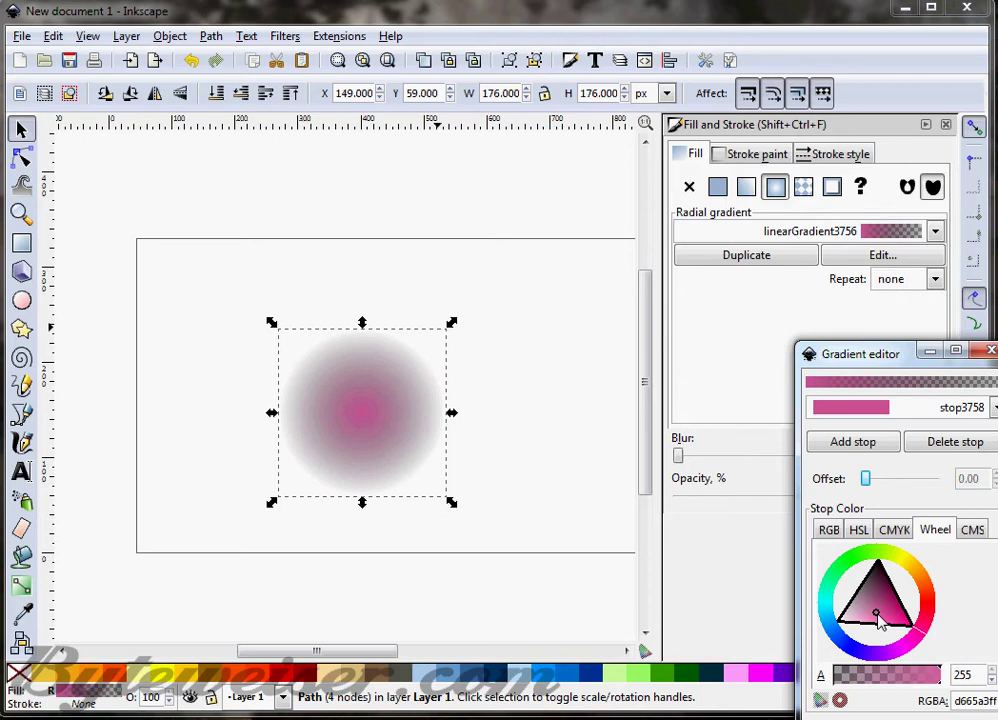
Step: Make the gradient's outer stop fully opaque, set its colour to red db153bff, and close the gradient editor
left_click(973, 408)
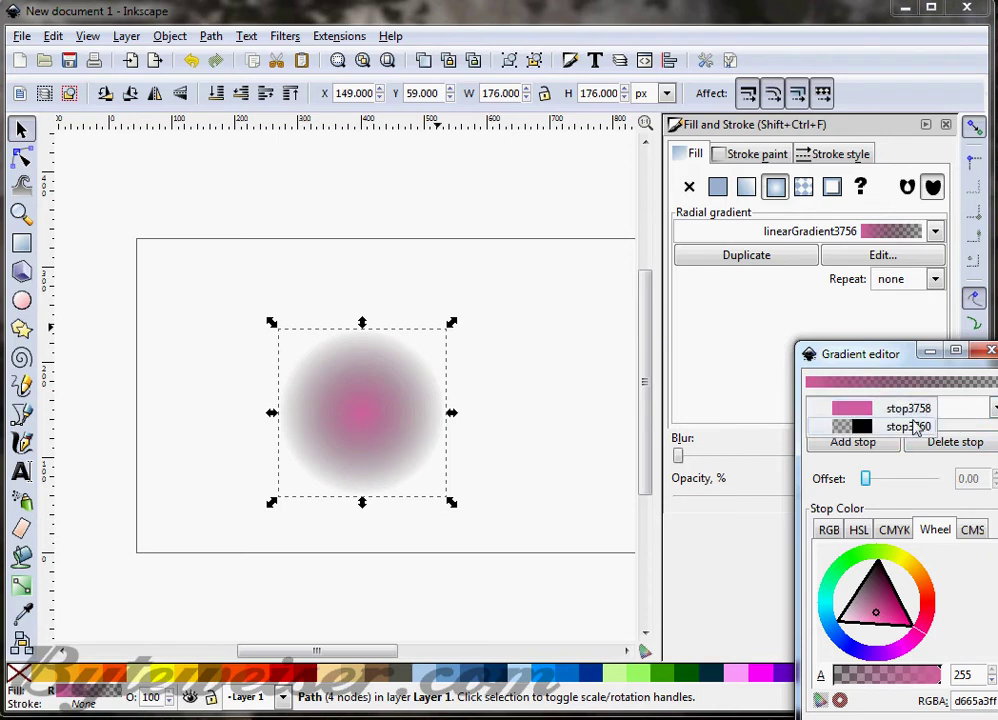
left_click(916, 428)
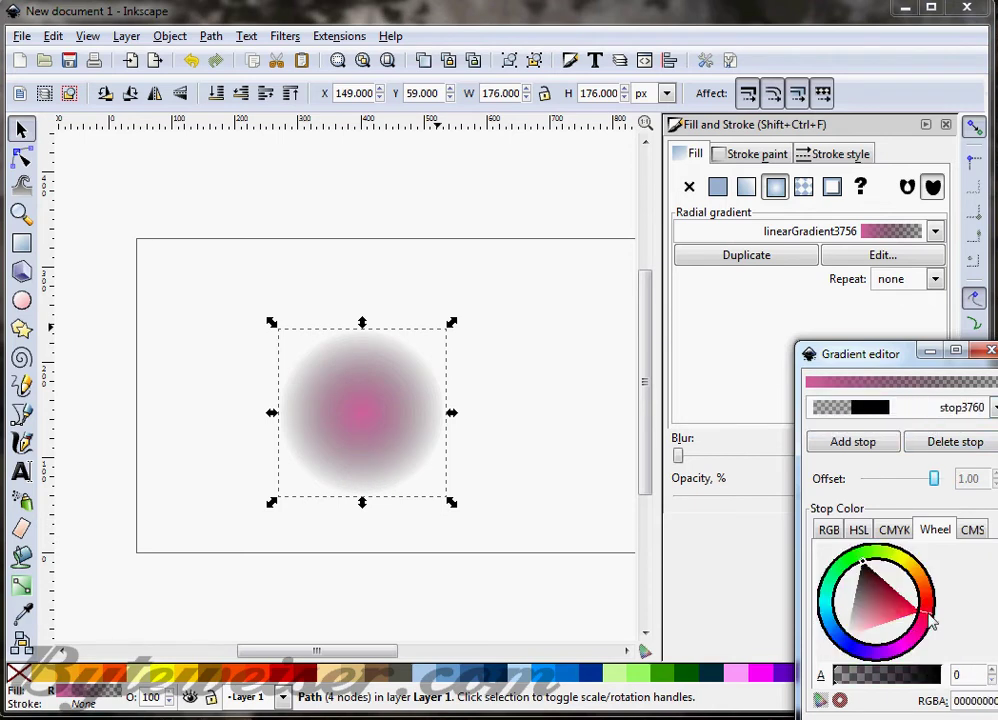
left_click(889, 677)
left_click_drag(892, 684, 943, 683)
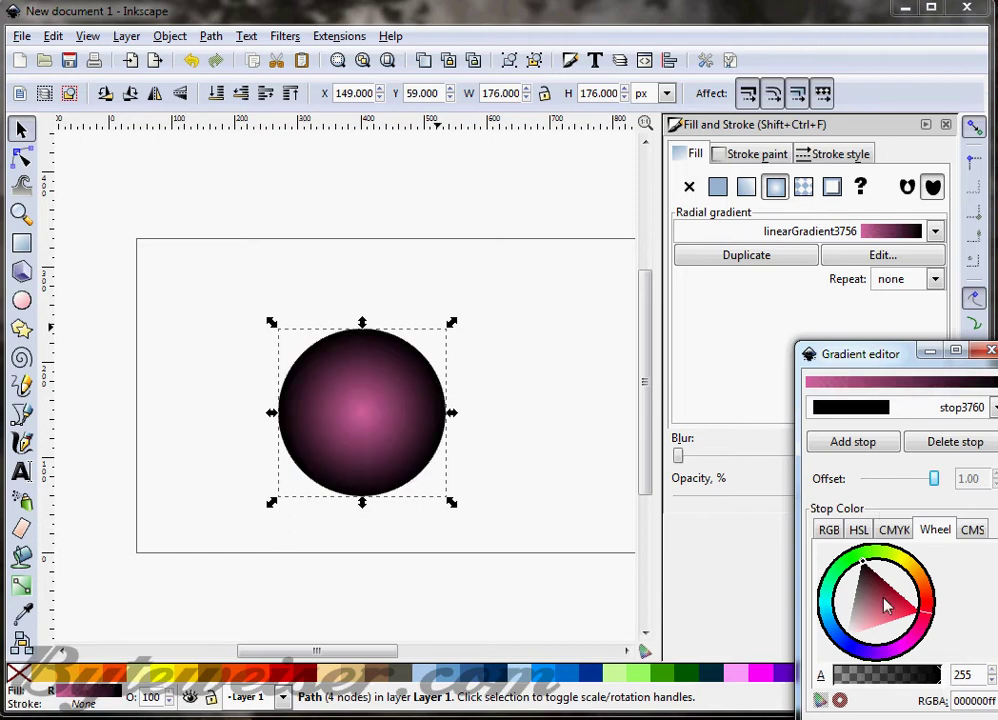
left_click_drag(885, 604, 908, 612)
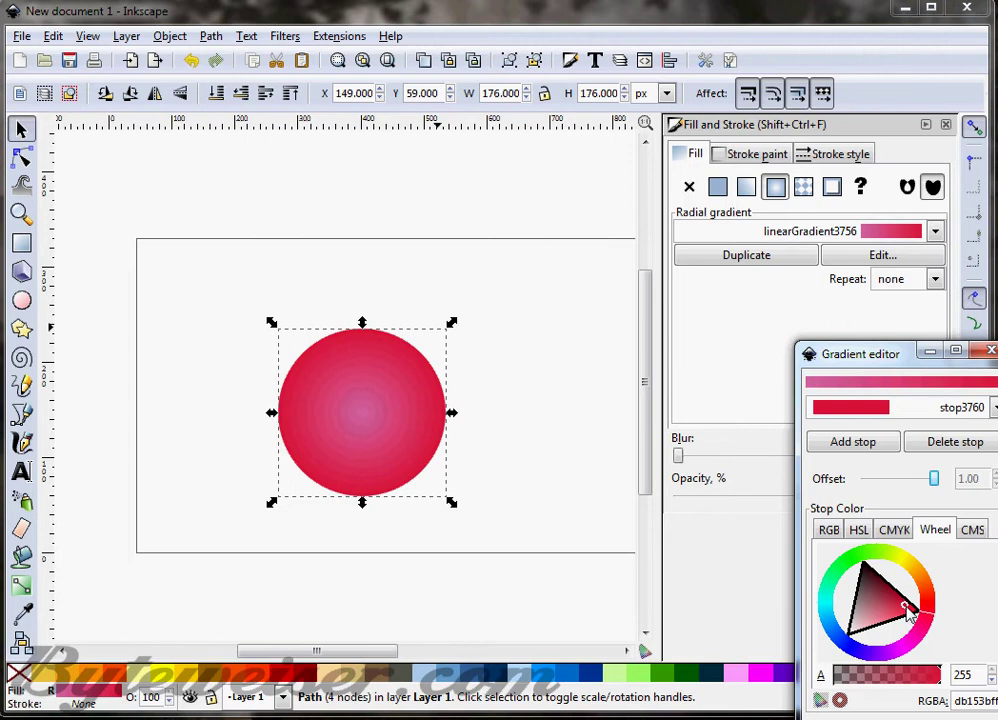
left_click(988, 352)
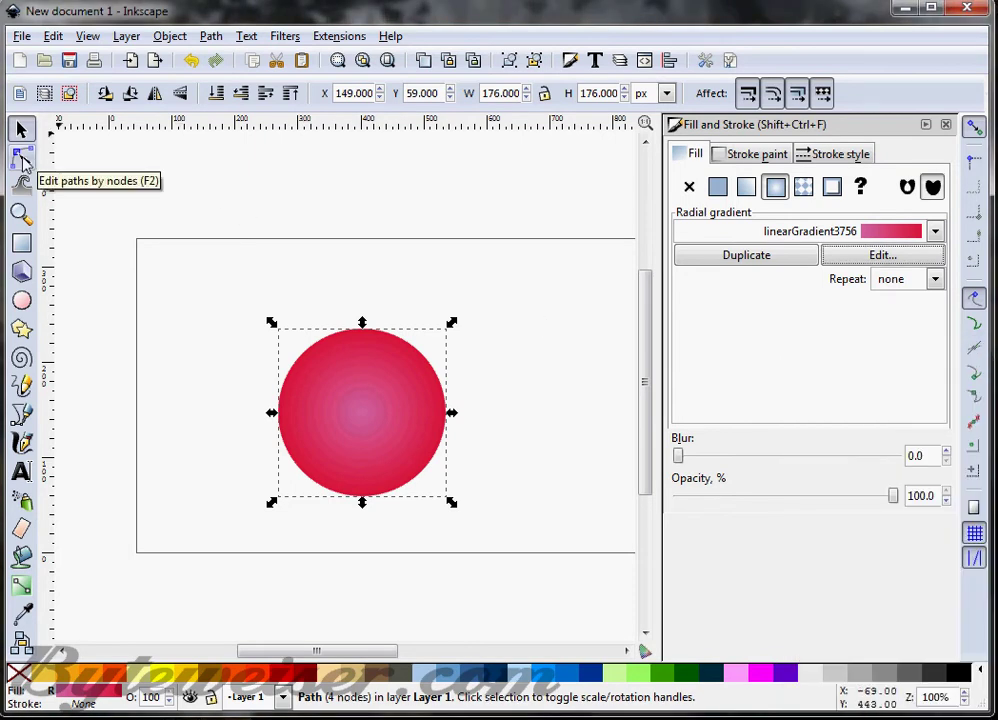
Step: Shift the radial gradient's centre toward the circle's upper left, enlarge both radii to nearly span the circle, and deselect it
left_click(22, 160)
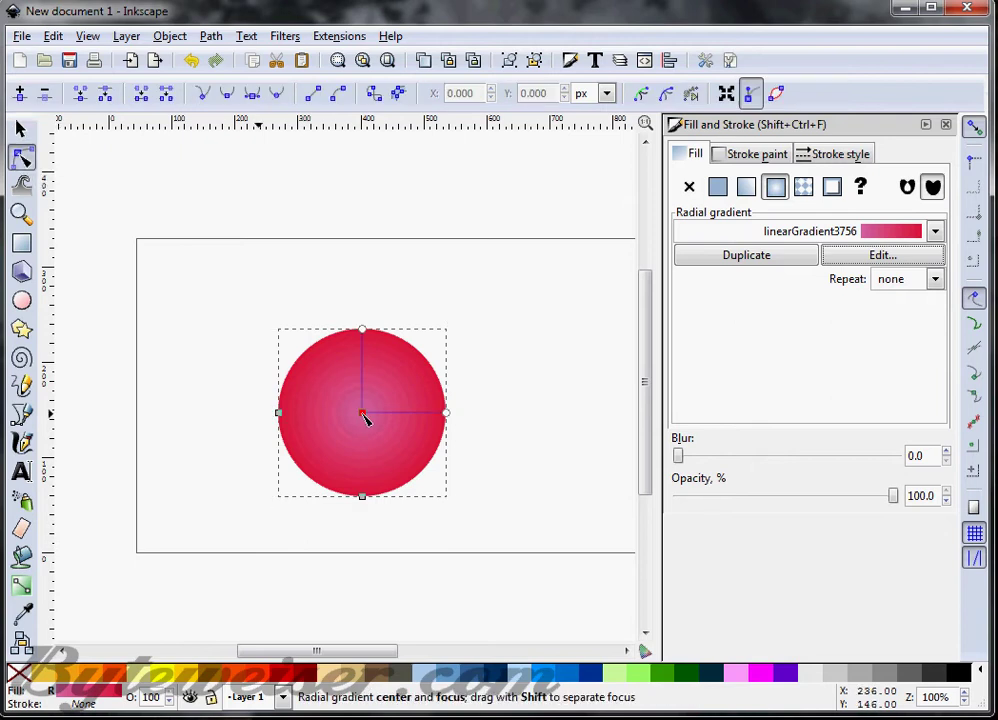
left_click_drag(365, 418, 331, 394)
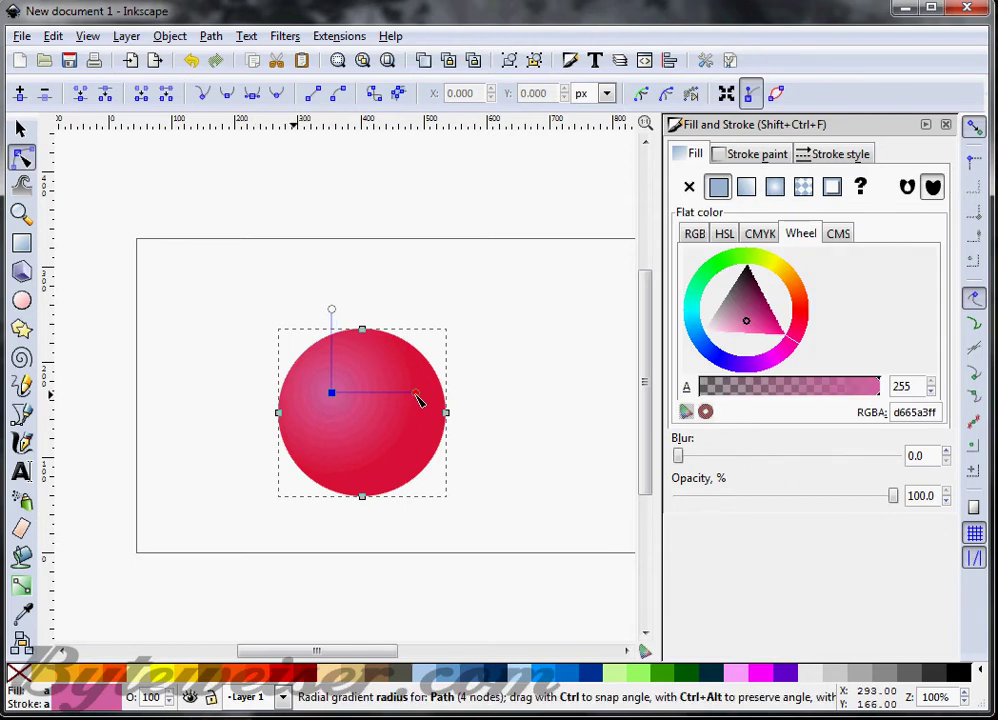
left_click(332, 311)
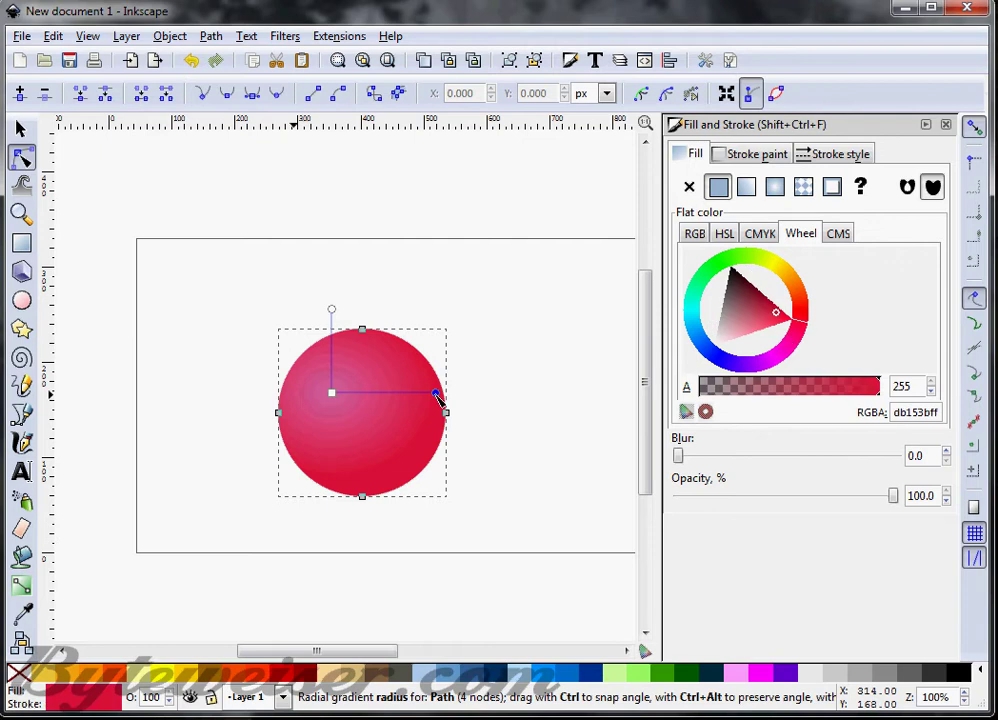
left_click_drag(332, 311, 332, 288)
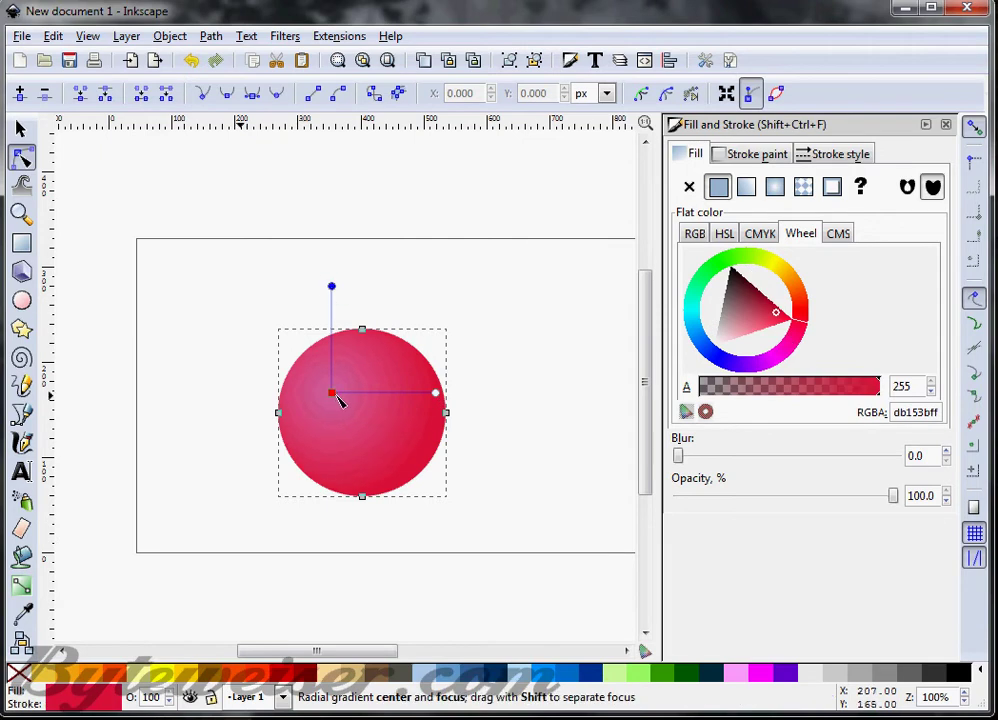
left_click_drag(340, 400, 343, 402)
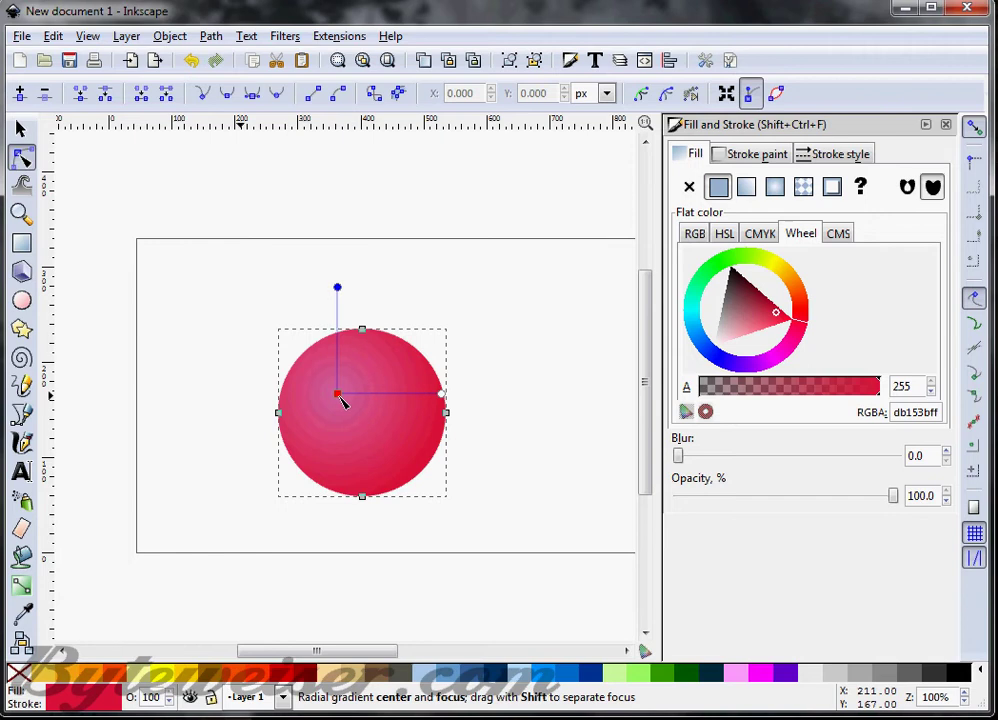
left_click(343, 402)
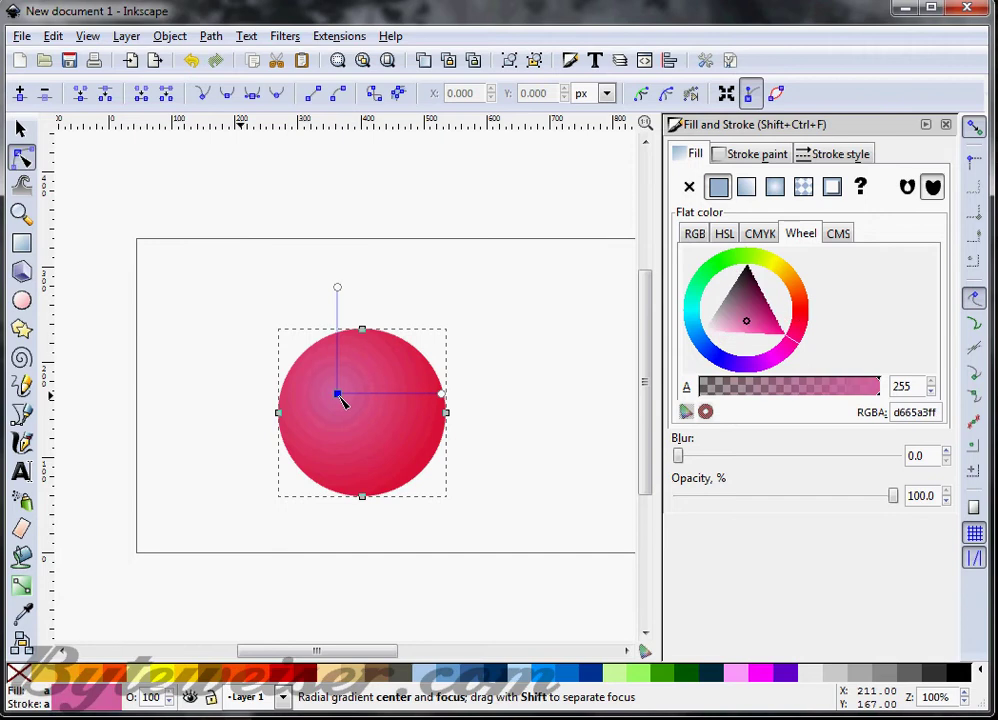
left_click(460, 312)
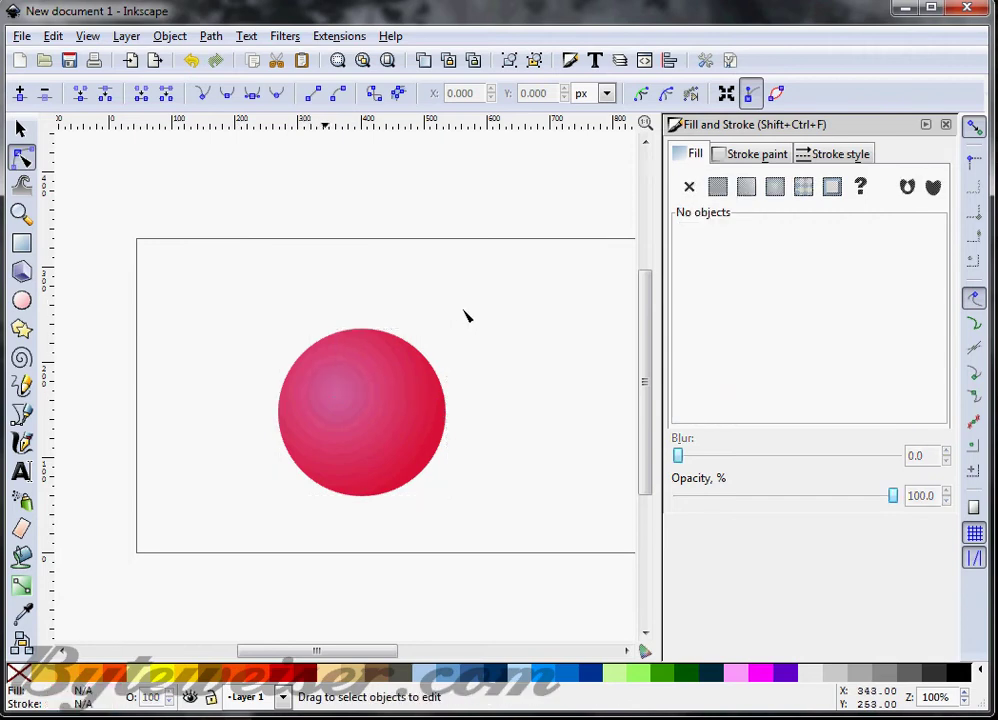
Step: Show the page grid and move the ball onto it at X 144, Y 62 px
left_click(21, 130)
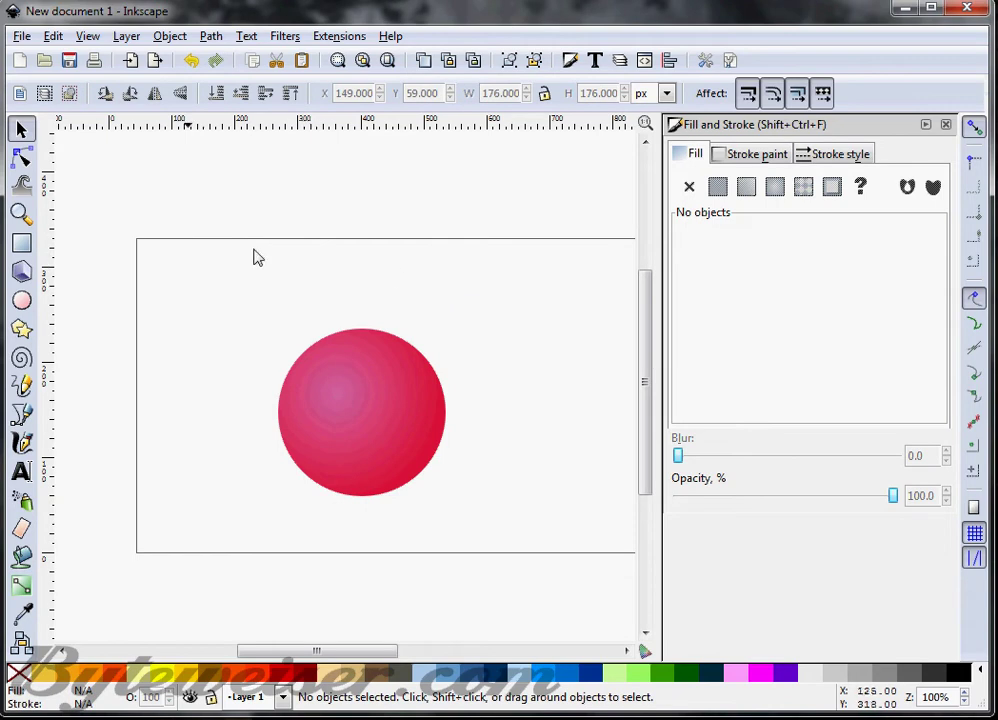
left_click(88, 36)
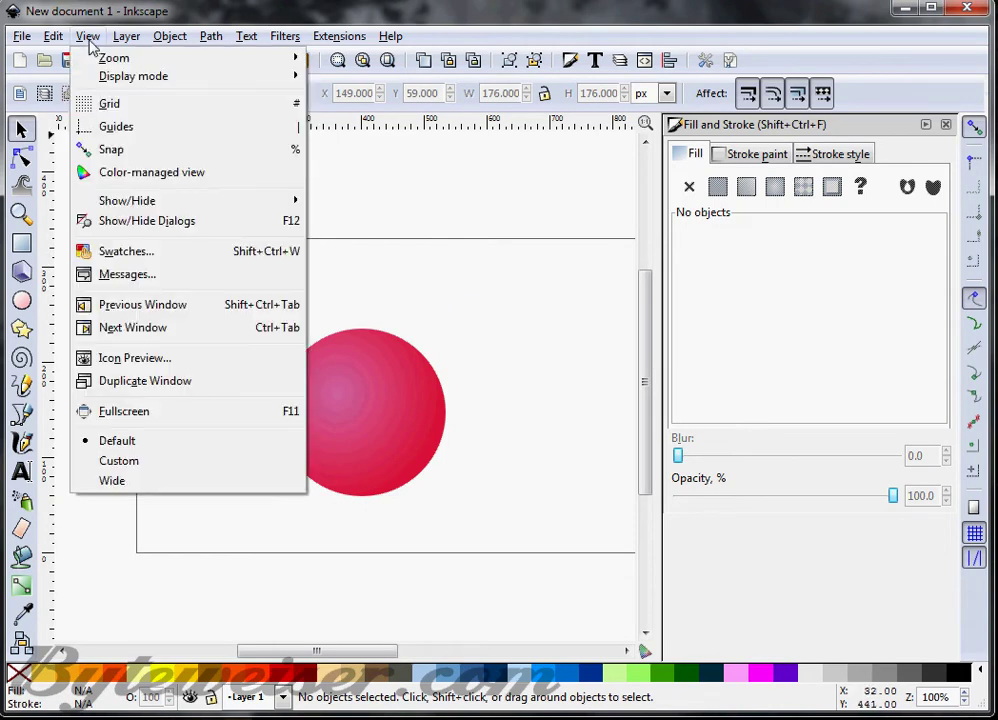
left_click(106, 104)
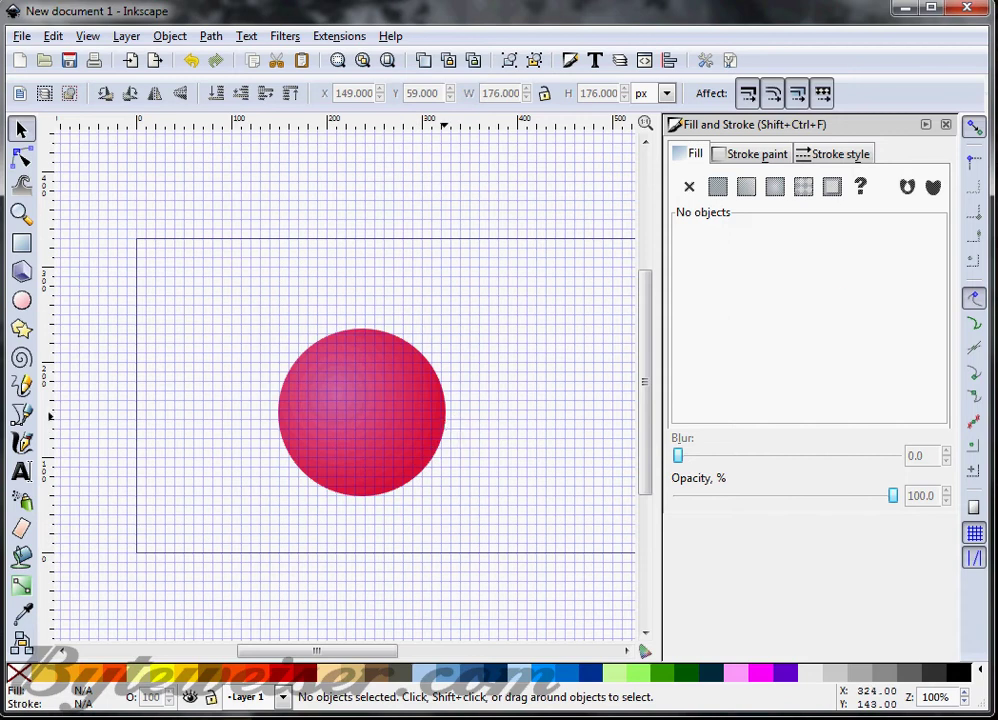
left_click(440, 420)
left_click_drag(440, 420, 437, 421)
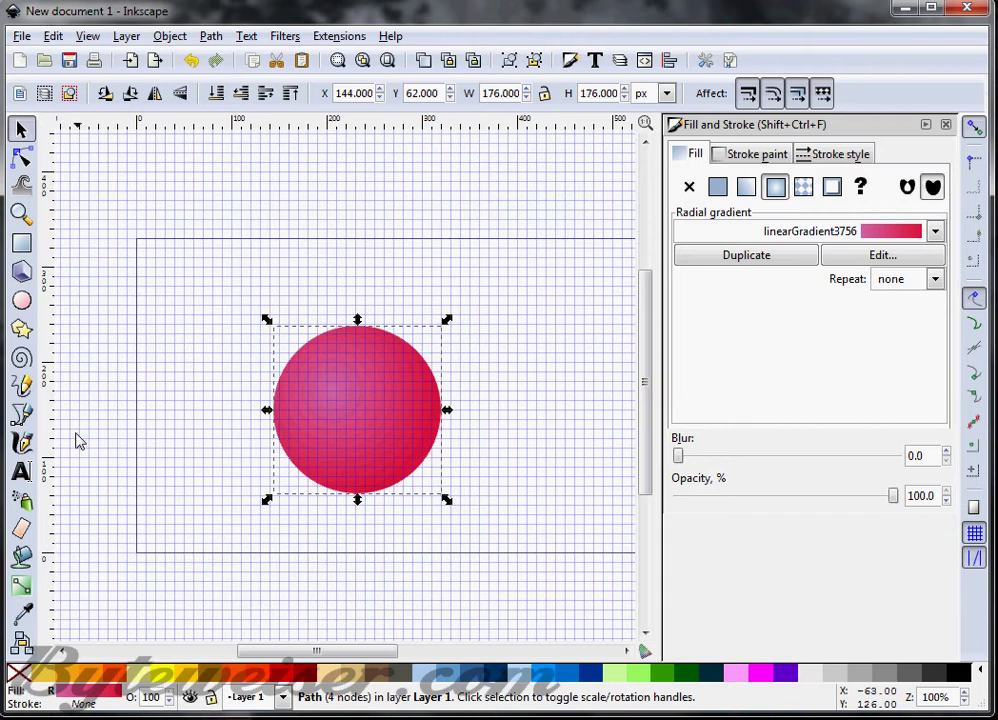
Step: Draw a closed, jagged straight-segment path about 211 by 131 px around the ball's upper half, starting and ending at its rightmost point
left_click(24, 416)
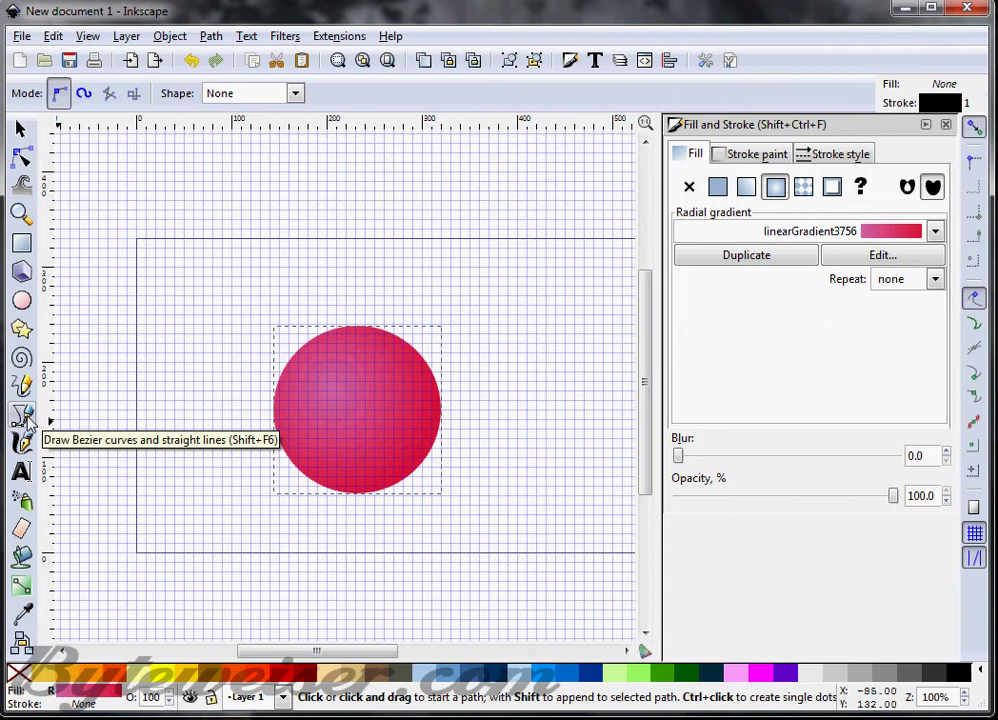
left_click(441, 411)
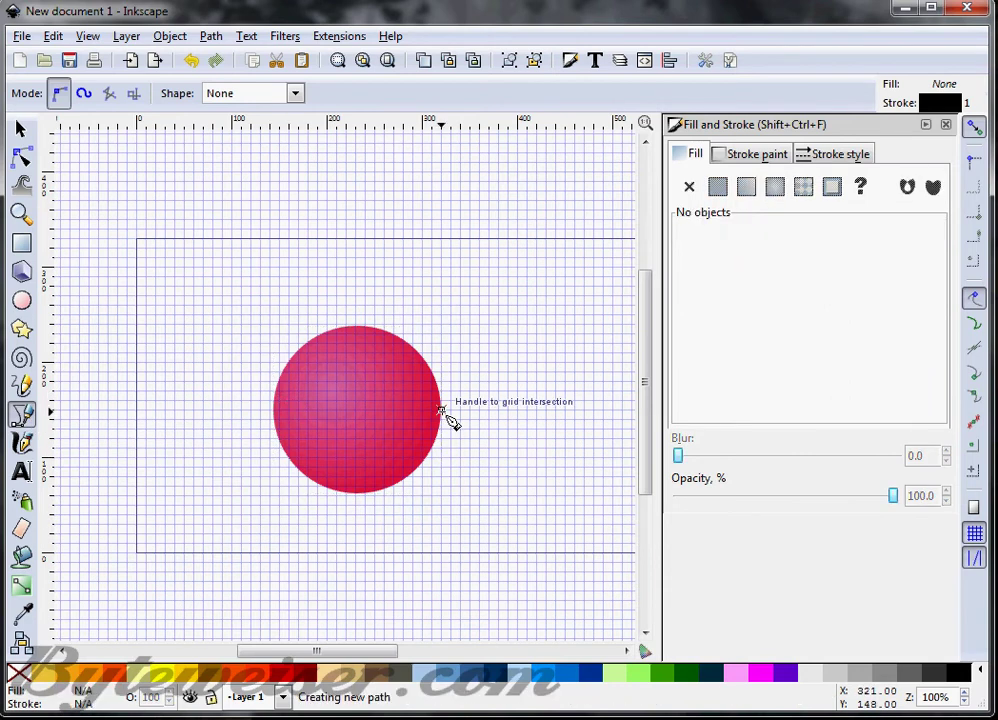
left_click(366, 292)
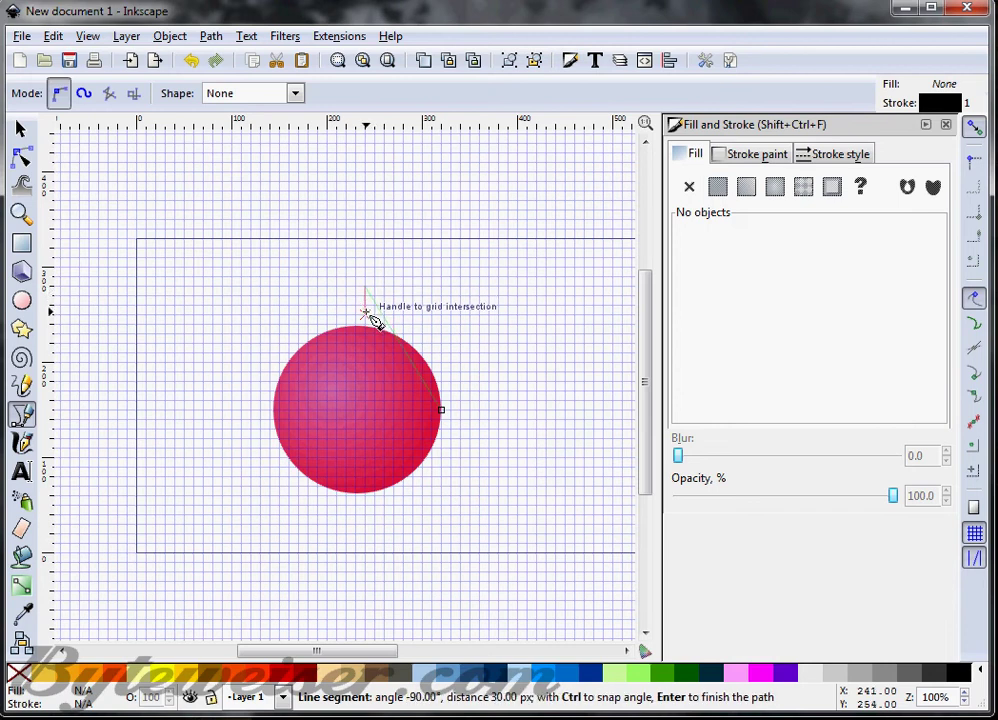
left_click(298, 297)
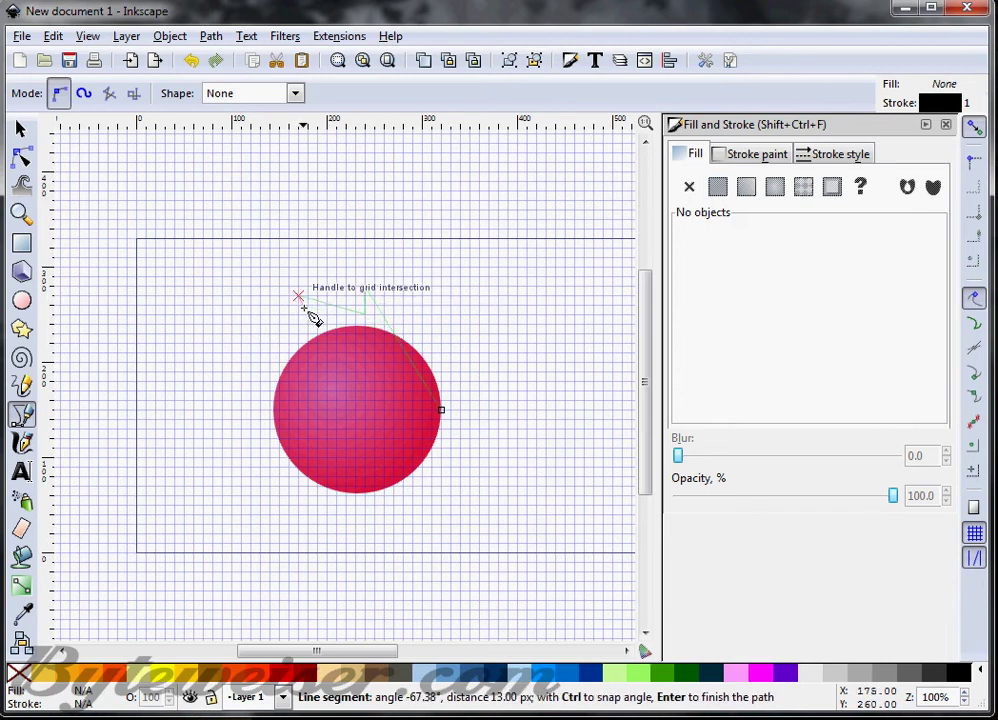
left_click(309, 328)
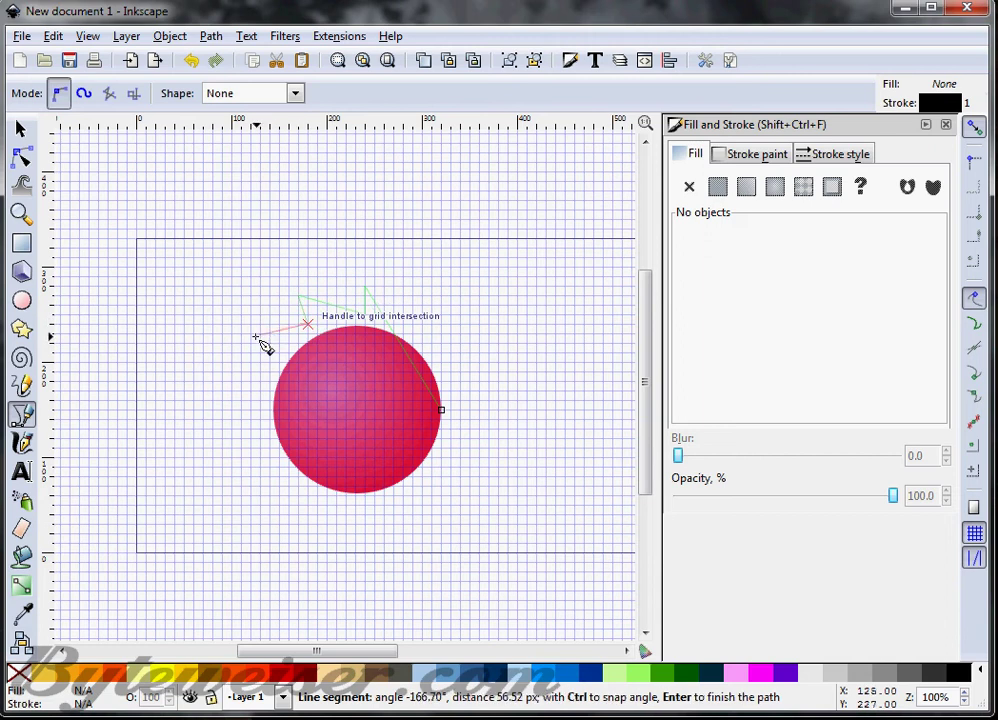
left_click(262, 346)
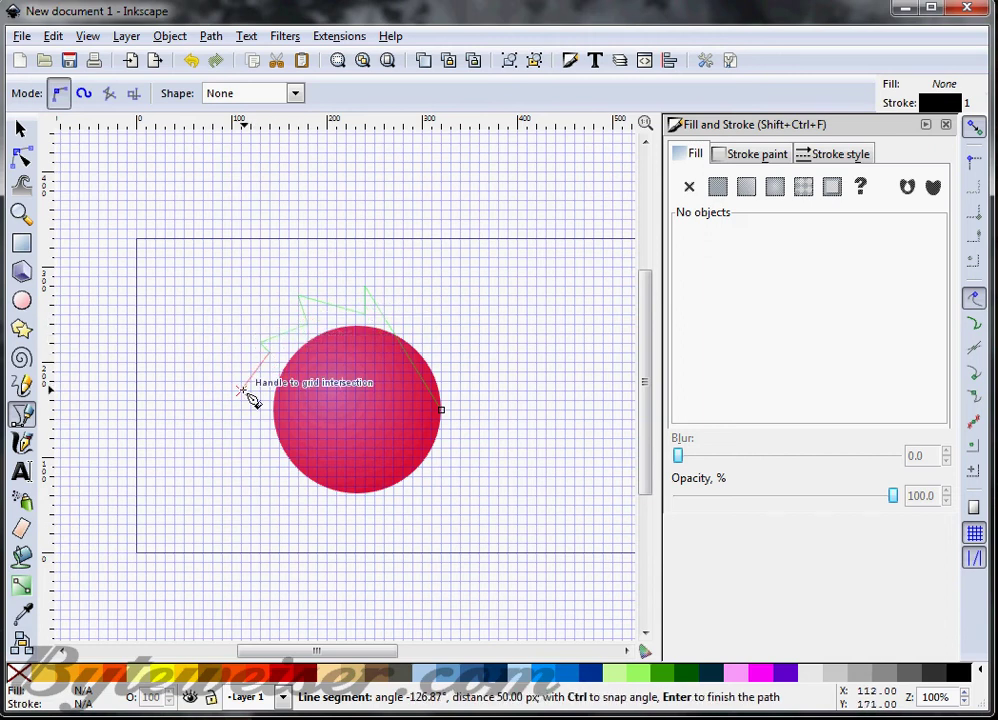
left_click(242, 390)
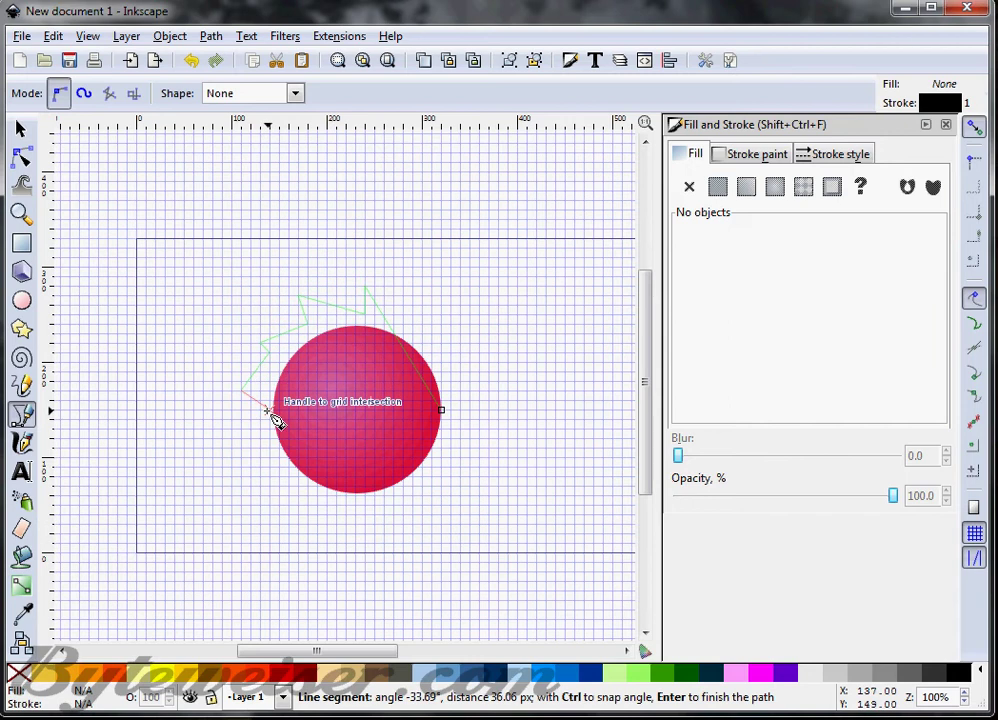
left_click(268, 411)
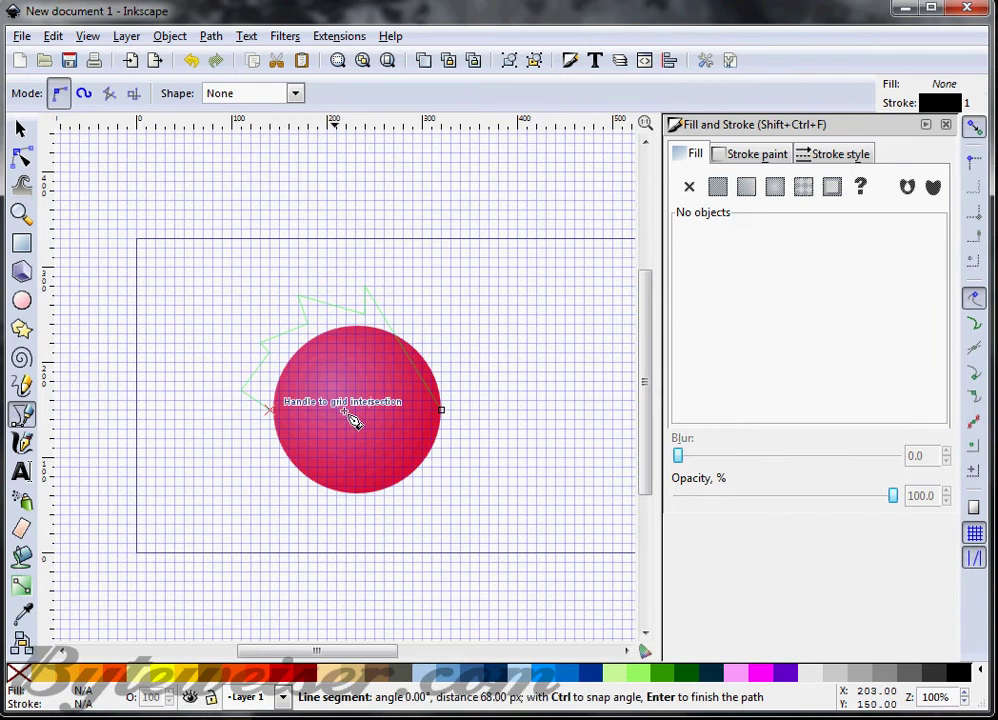
left_click(441, 412)
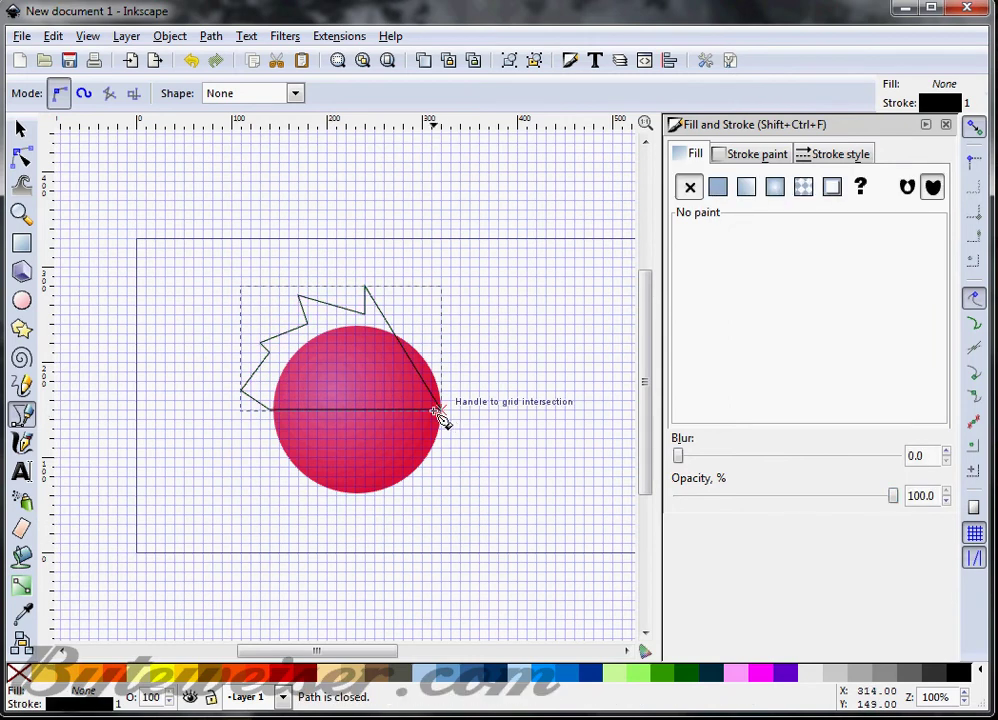
left_click(21, 128)
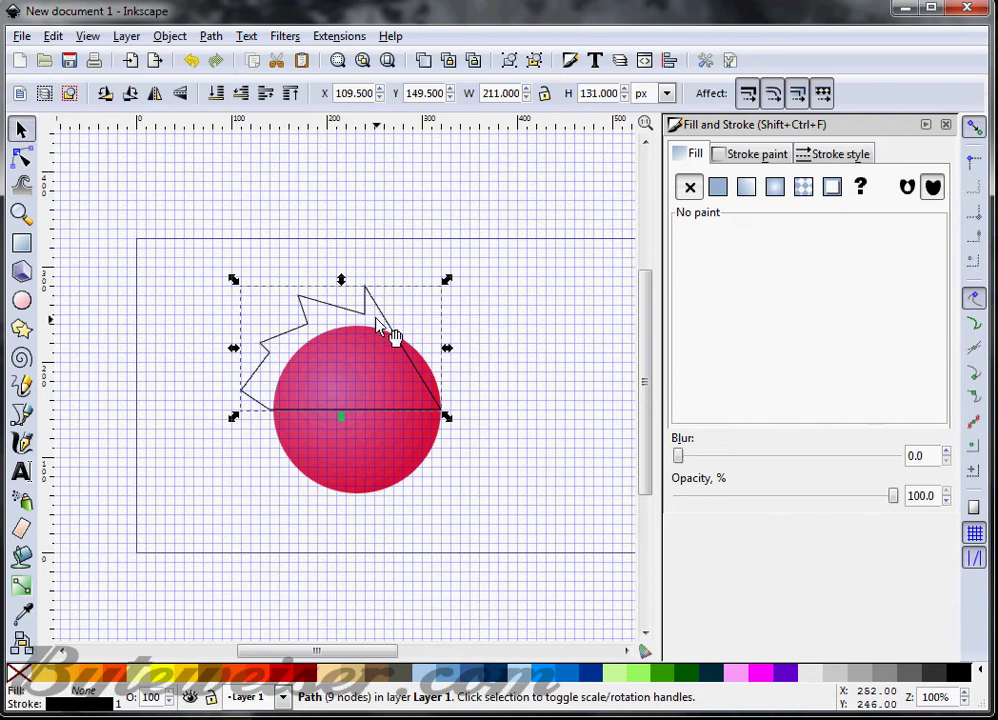
Step: Bend the three long upper-left edges of the jagged path outward into curved spikes
left_click(21, 157)
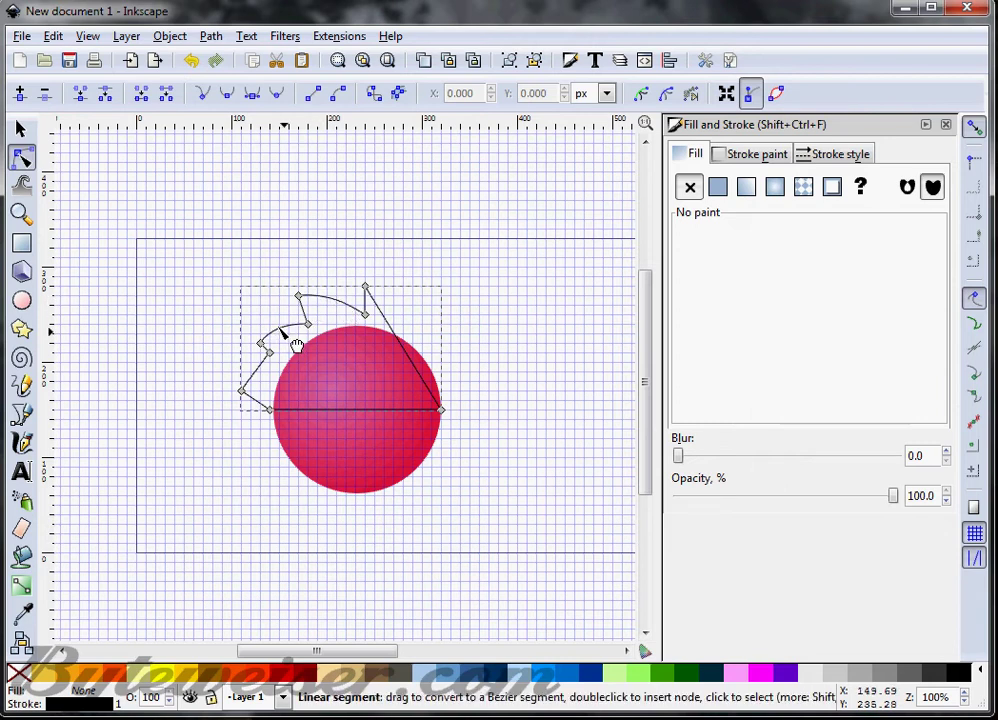
left_click_drag(253, 373, 248, 378)
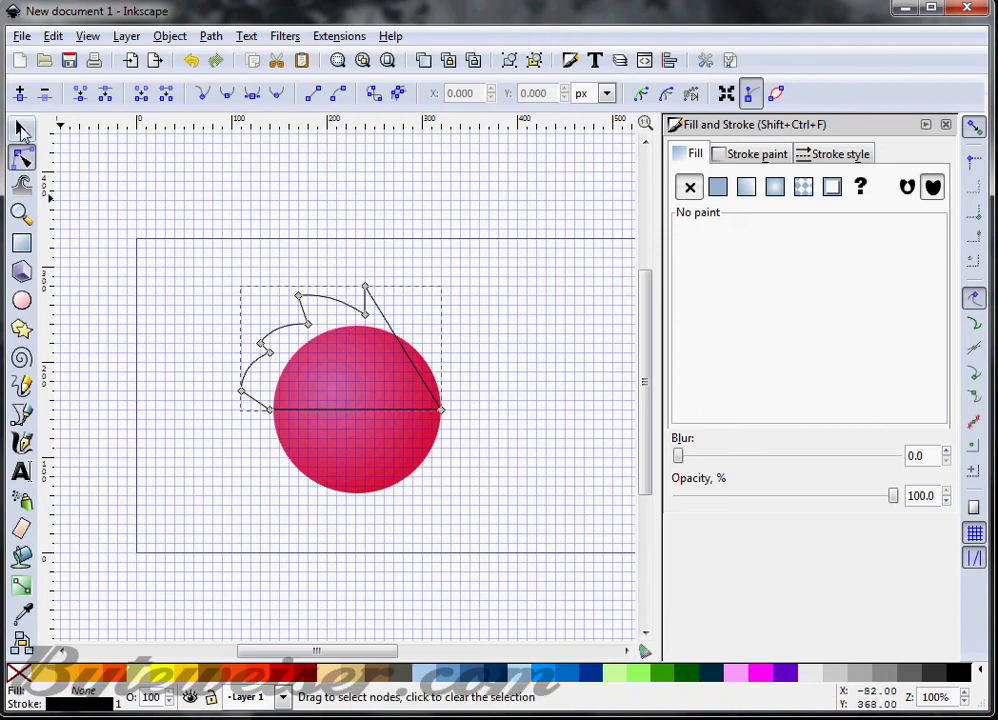
left_click(22, 130)
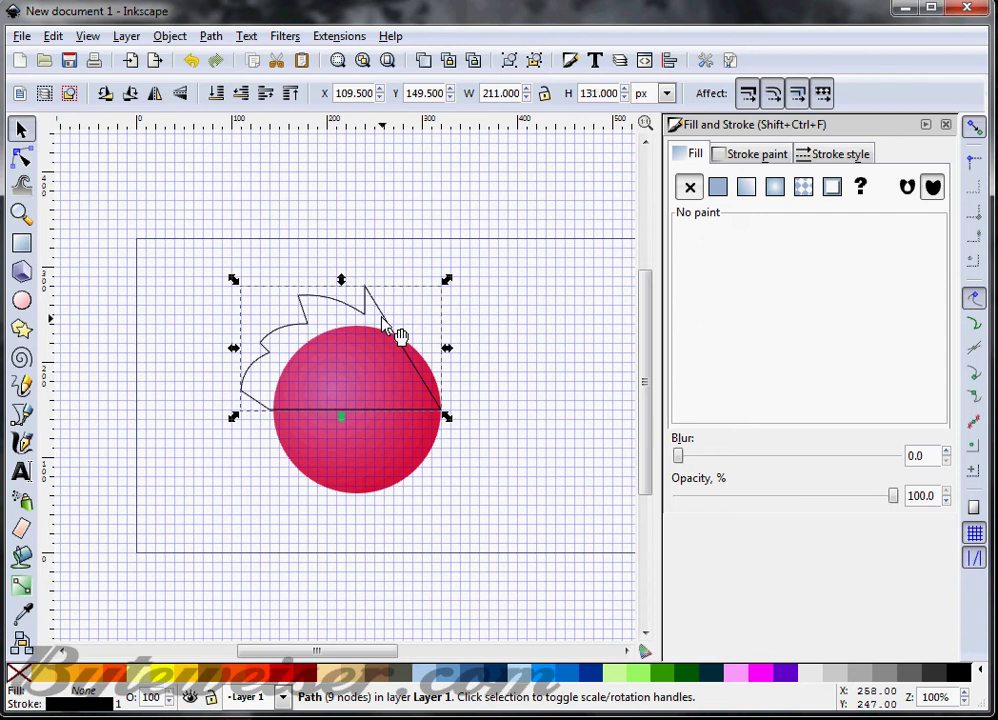
Step: Duplicate the spiked path, flip the copy vertically, and place it directly below the original at Y 19.5 px
key("ctrl")
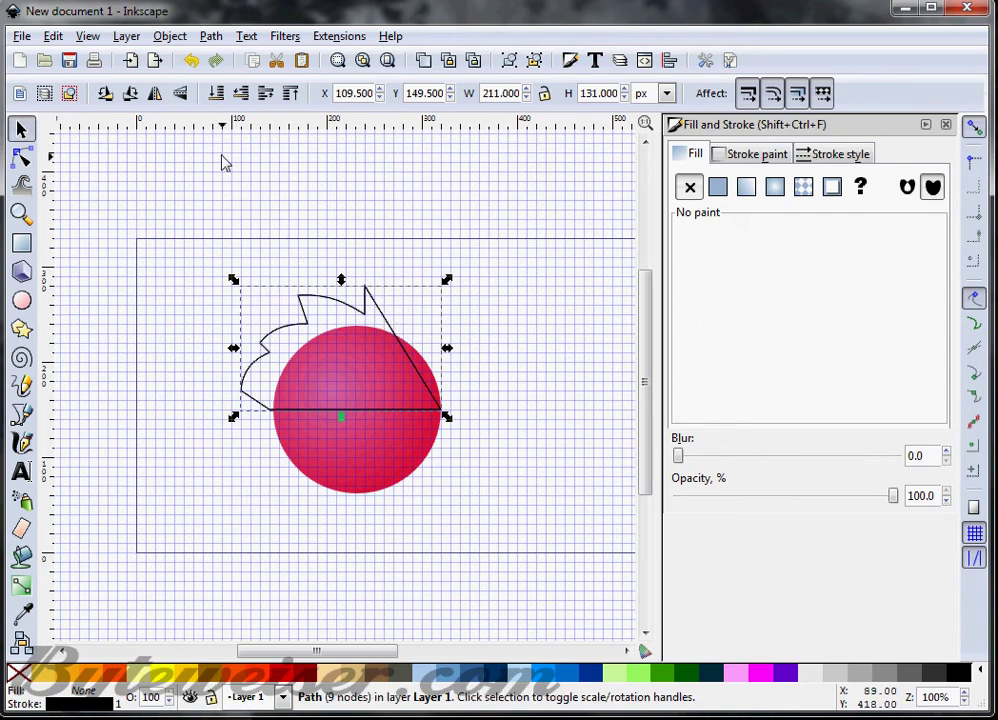
left_click(182, 93)
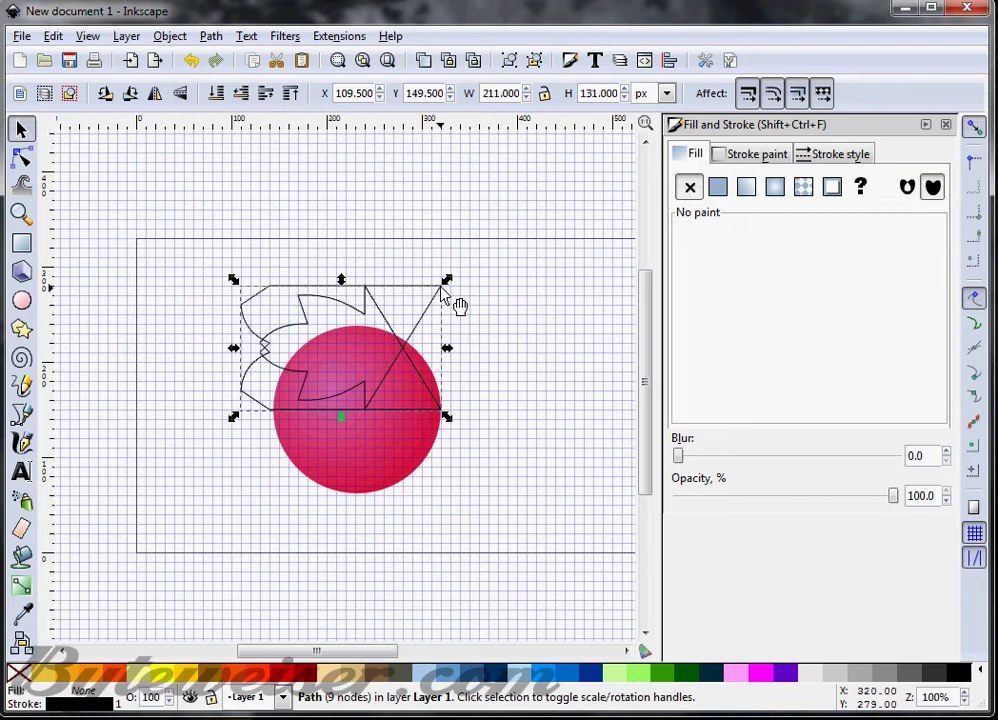
left_click_drag(444, 291, 446, 422)
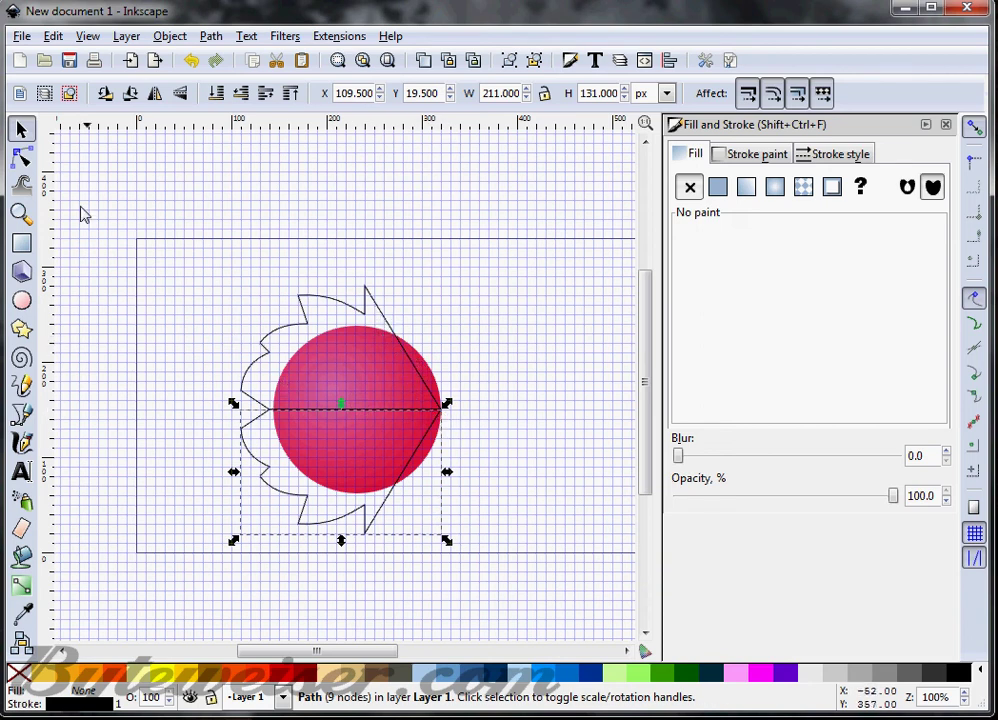
Step: Select the upper and lower spiked halves together and merge them into one path with Union
key("shift")
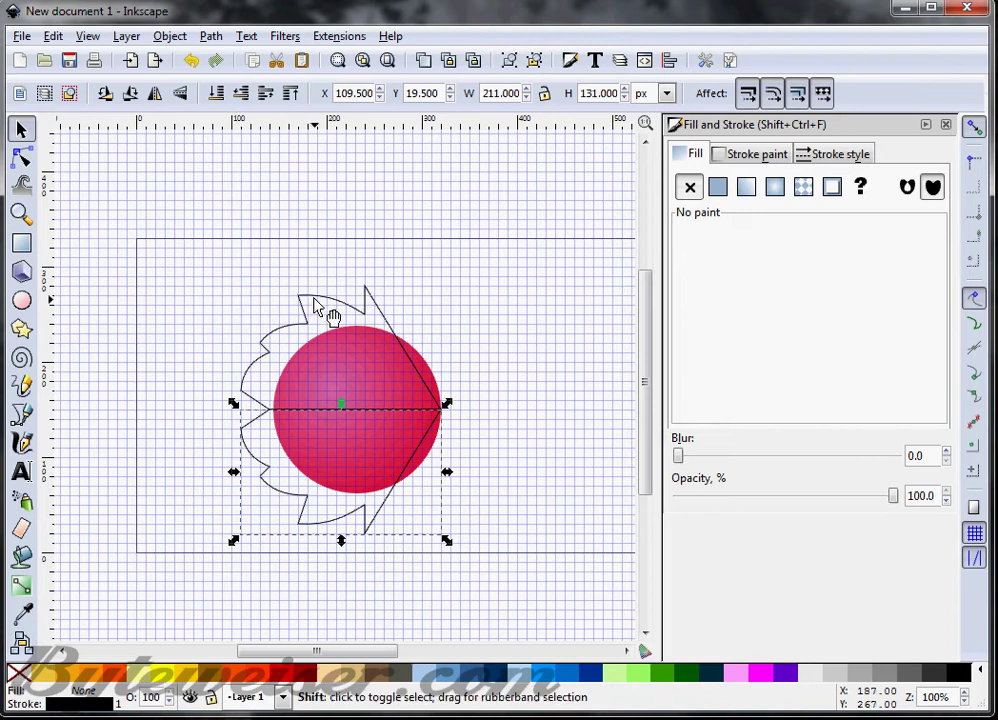
left_click(315, 299, "shift")
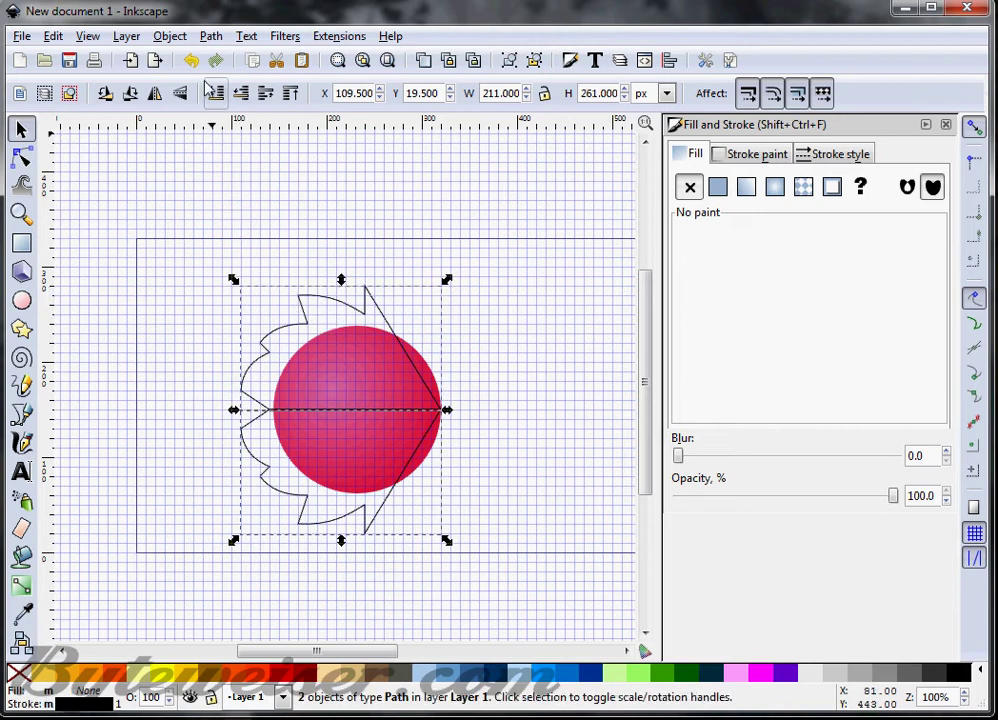
left_click(211, 37)
left_click(216, 138)
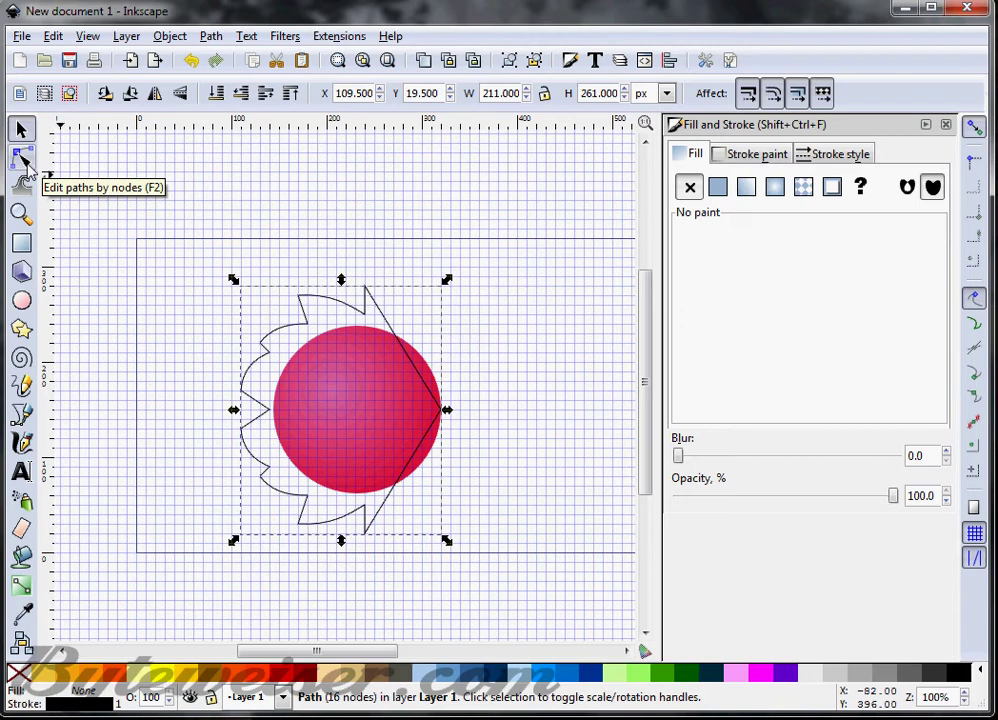
Step: Make the merged path's rightmost node smooth and lengthen both its vertical handles to about 80 px
left_click(23, 161)
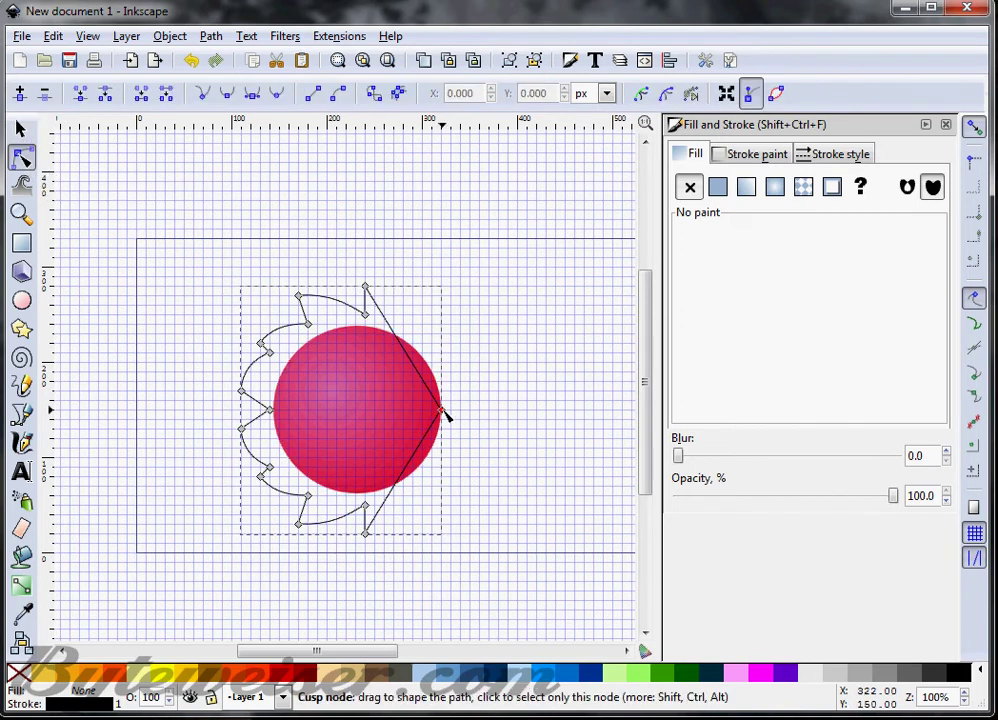
left_click(443, 410)
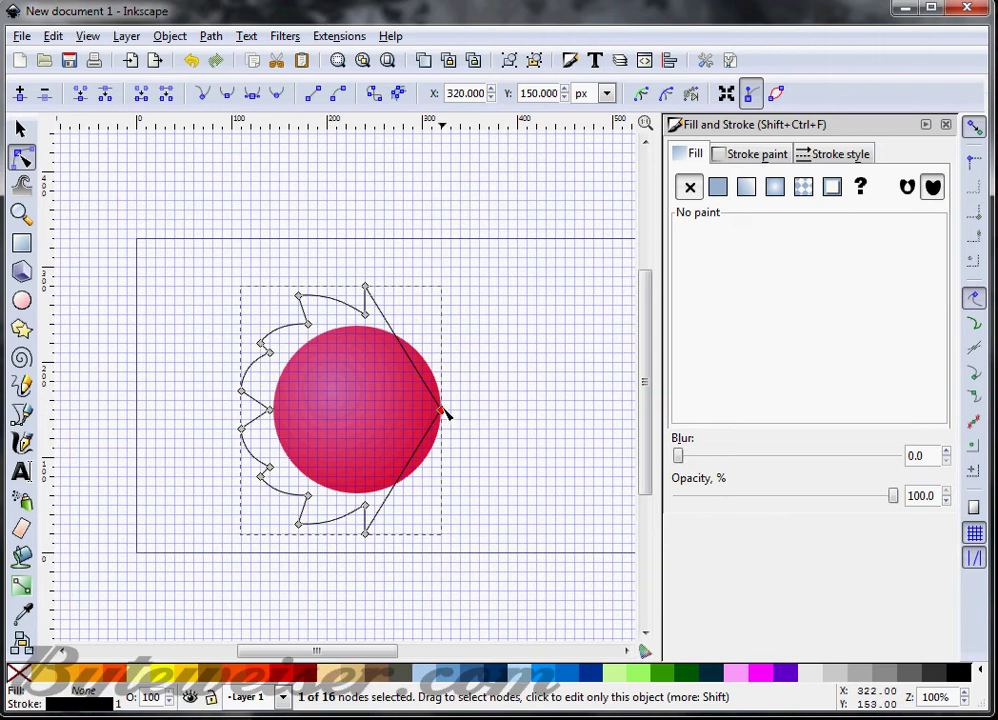
left_click(228, 95)
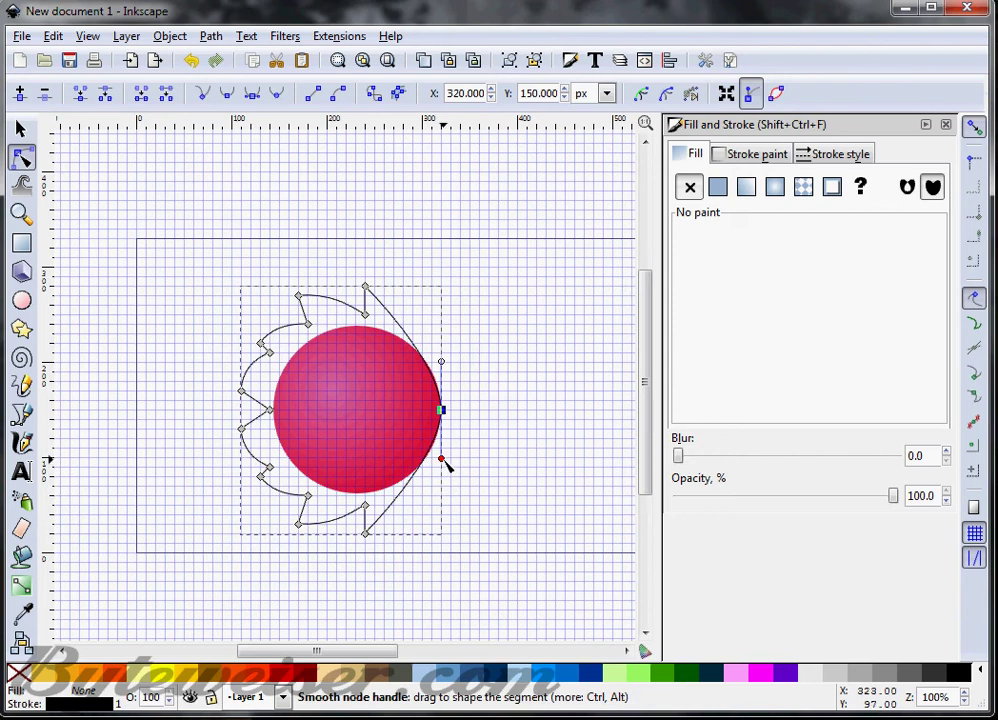
left_click_drag(443, 461, 443, 488)
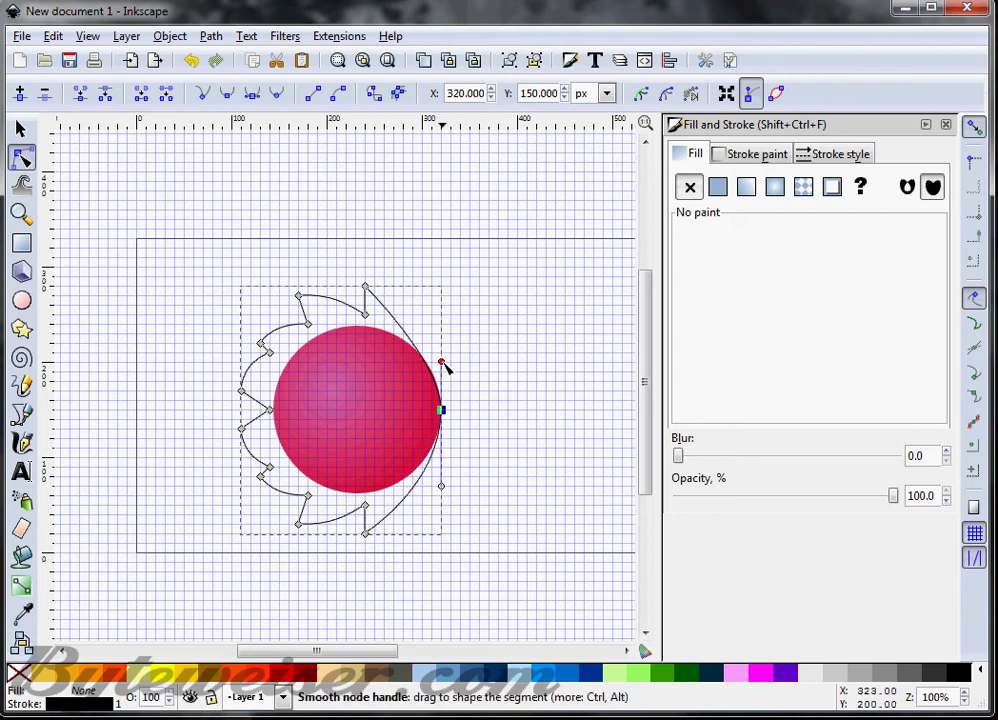
left_click_drag(442, 362, 444, 335)
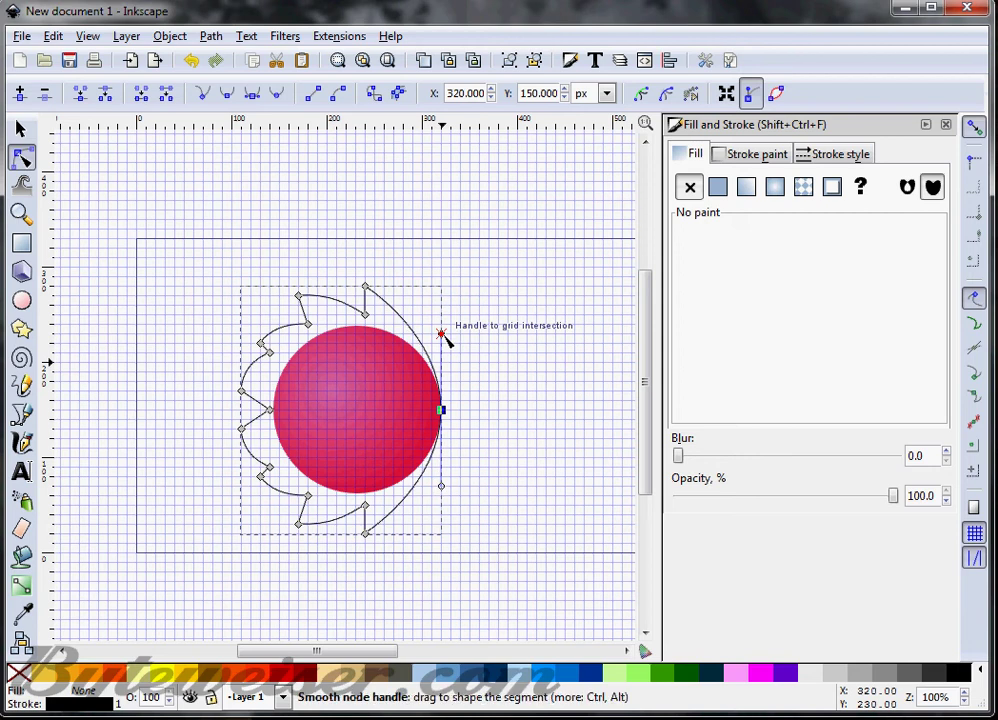
Step: Fill the spiked path with black and remove its stroke
left_click(20, 131)
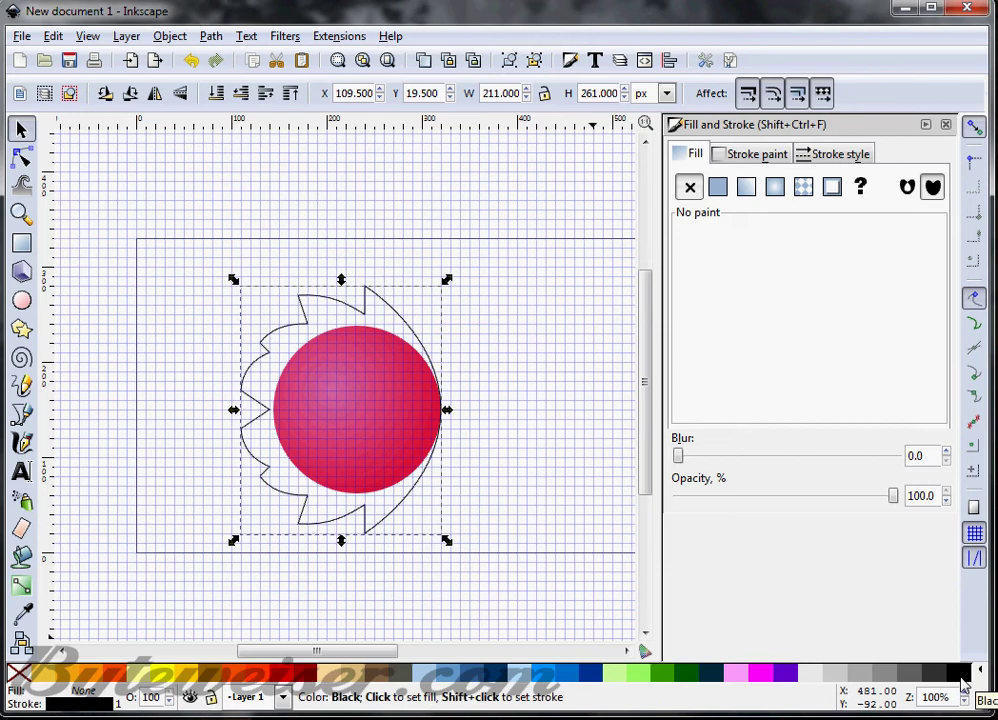
left_click(962, 685)
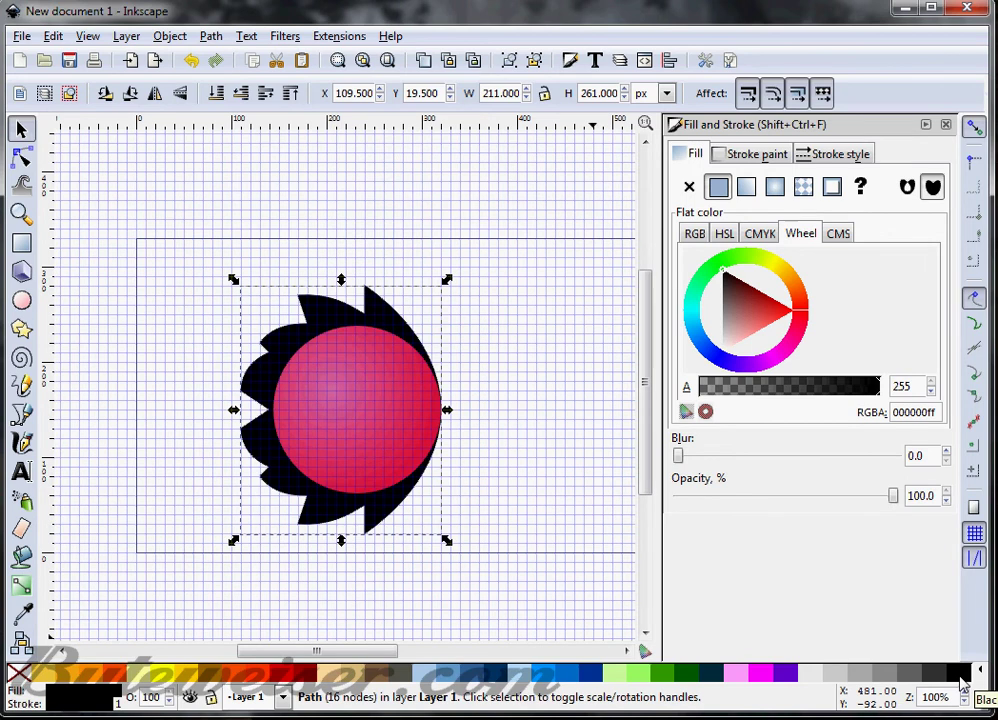
left_click(19, 676, "shift")
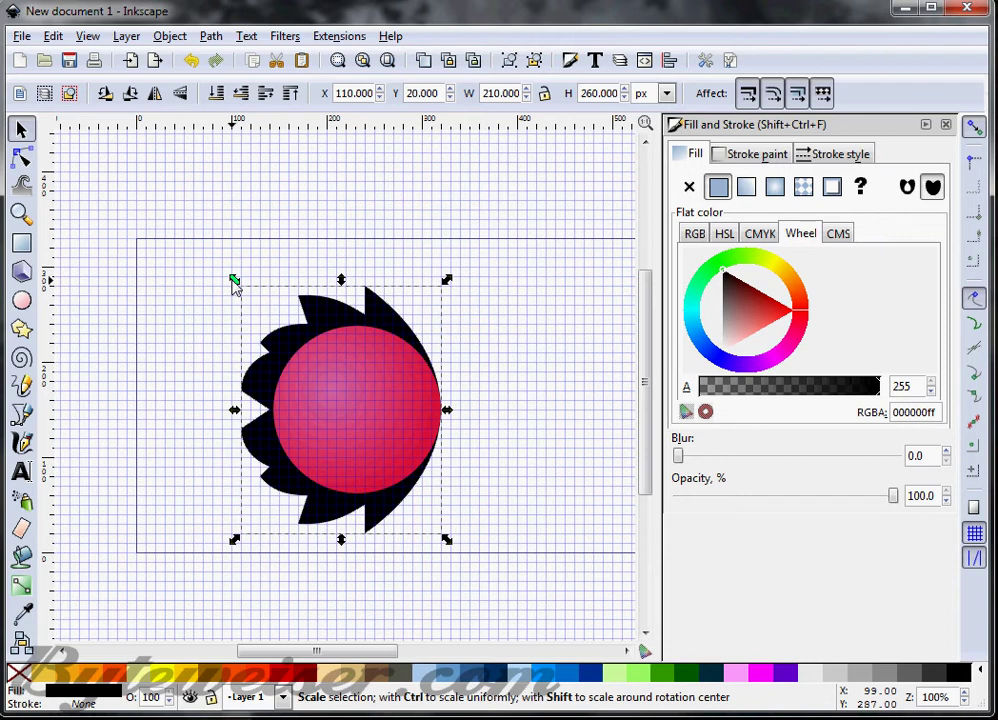
Step: Scale the spiked shape proportionally about its centre to 262.5 by 325 px and move it to X 57.5 px, flush with the ball's right edge
left_click_drag(233, 282, 145, 259)
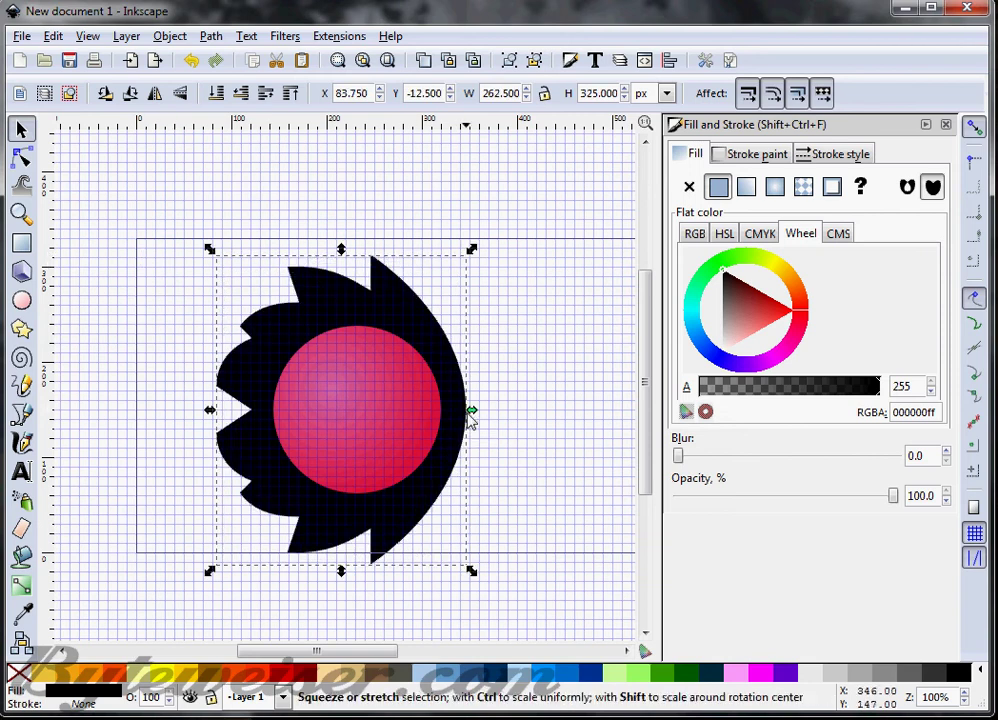
left_click_drag(470, 418, 456, 419)
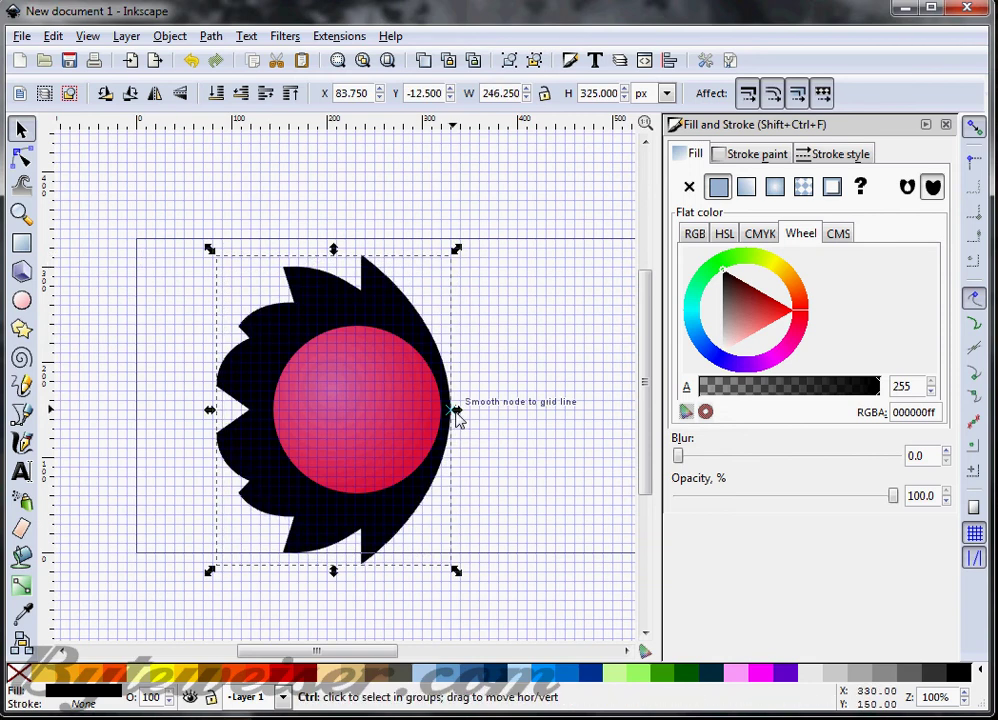
key("ctrl+z")
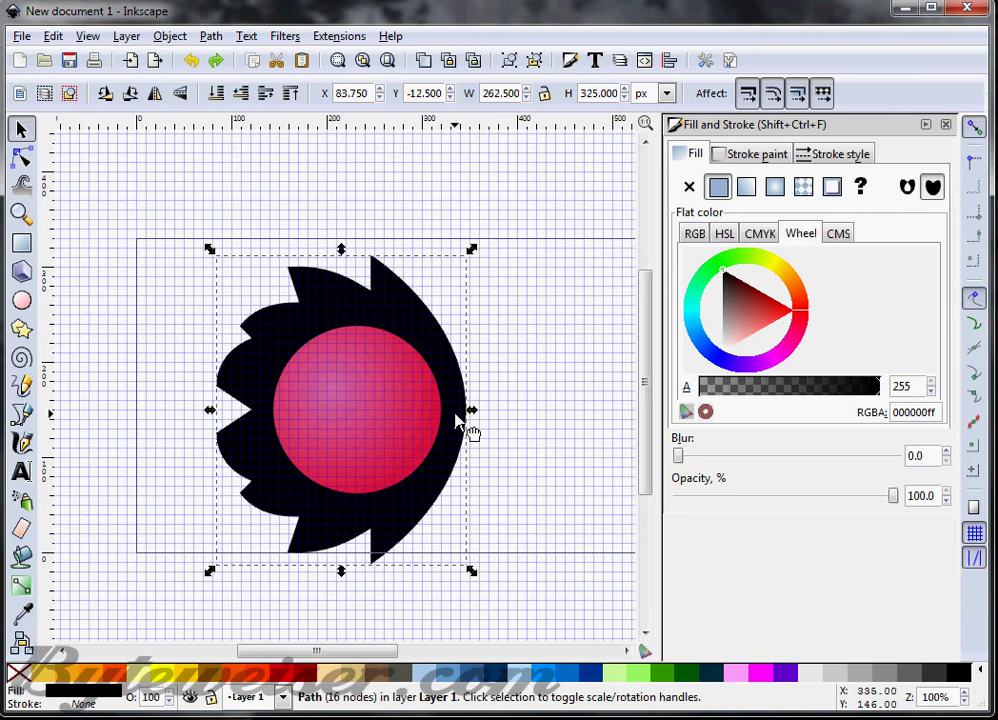
left_click_drag(468, 429, 442, 428)
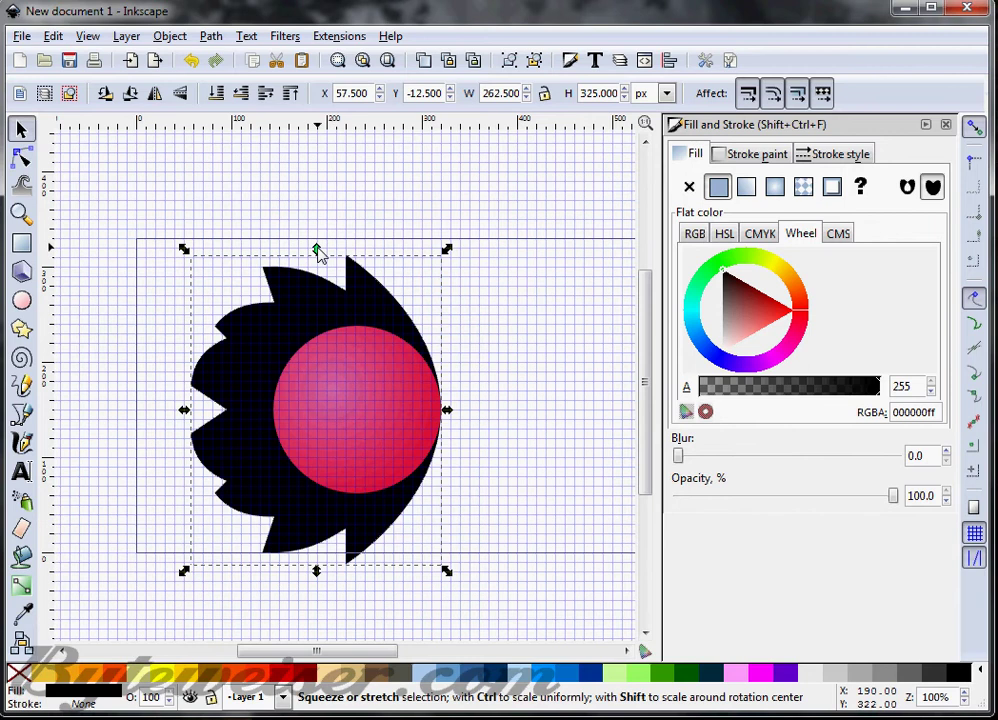
Step: Squeeze the spiked shape's height to 302.5 px and reposition it at X 57.5 px, Y -1.25 px
left_click_drag(318, 252, 320, 273)
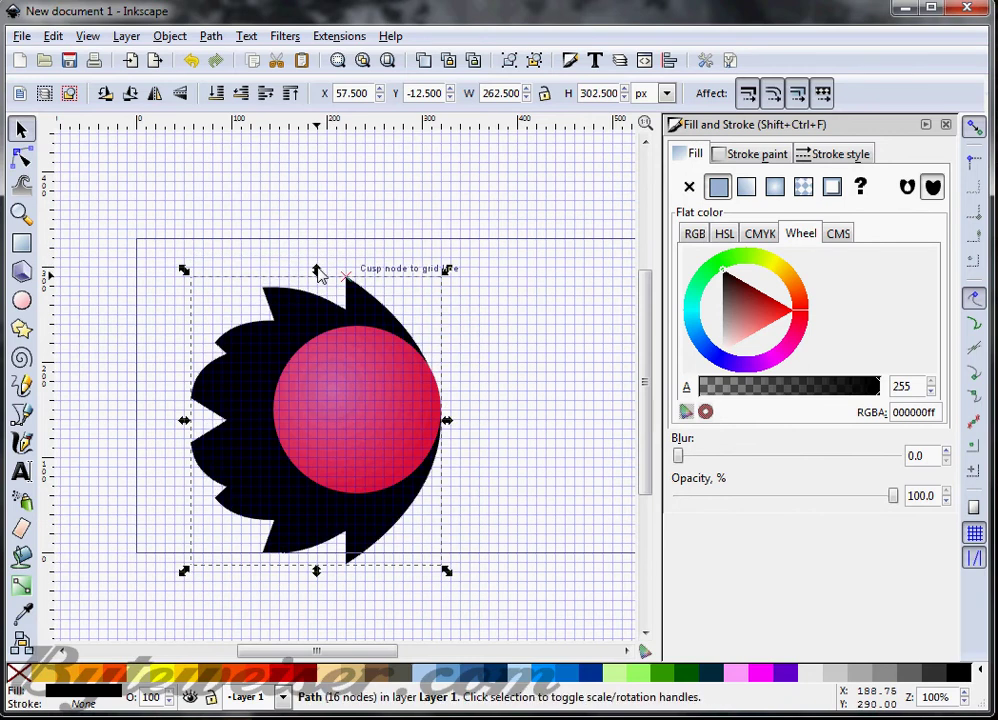
left_click_drag(277, 437, 237, 418)
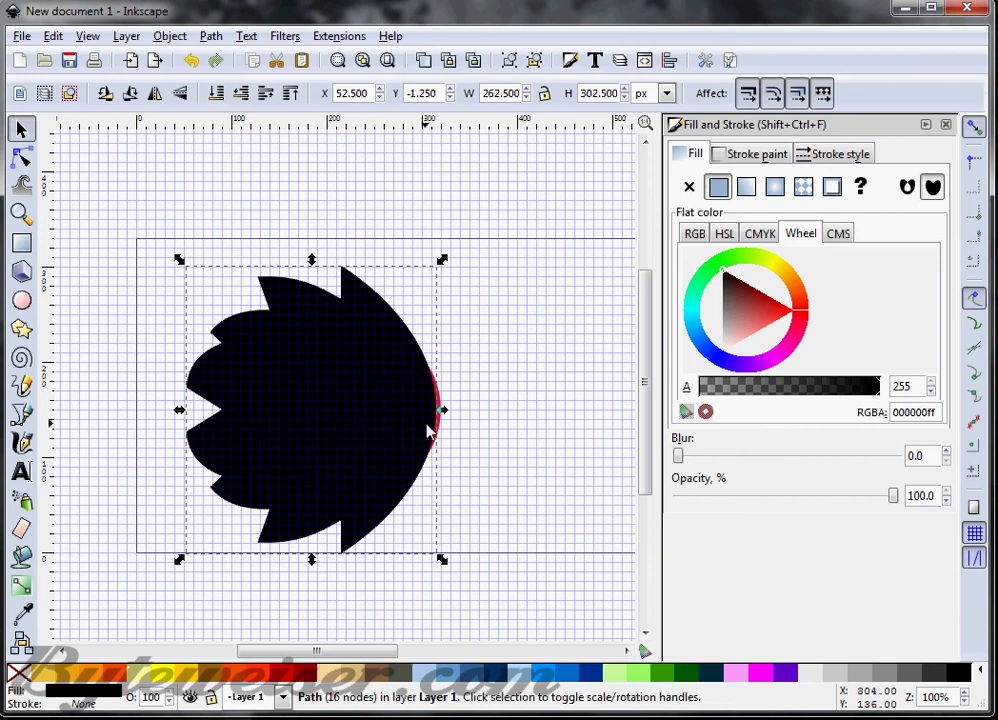
left_click_drag(431, 431, 437, 429)
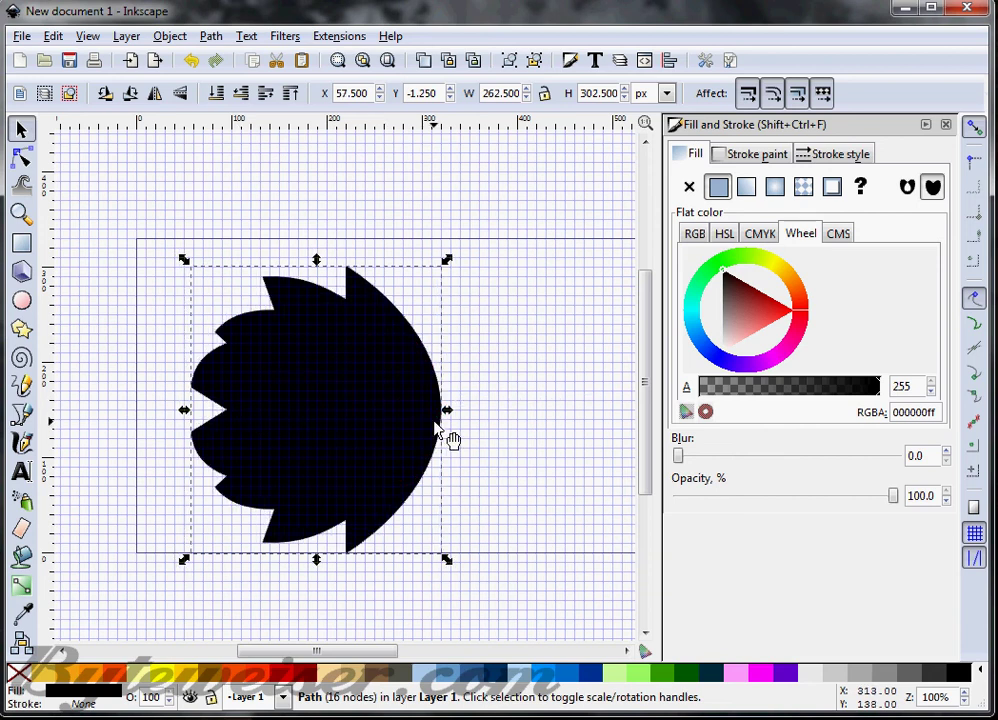
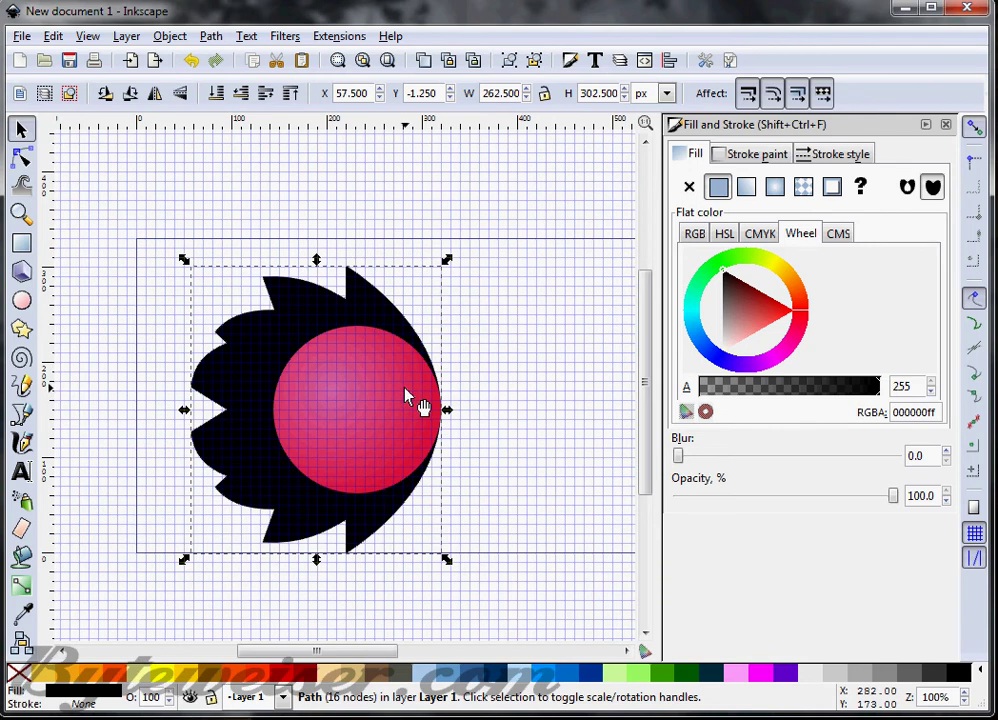
Step: Duplicate the ball, placing the copy behind it, and fill the copy with the flat tan Human colour, d9bb7a
left_click(395, 404)
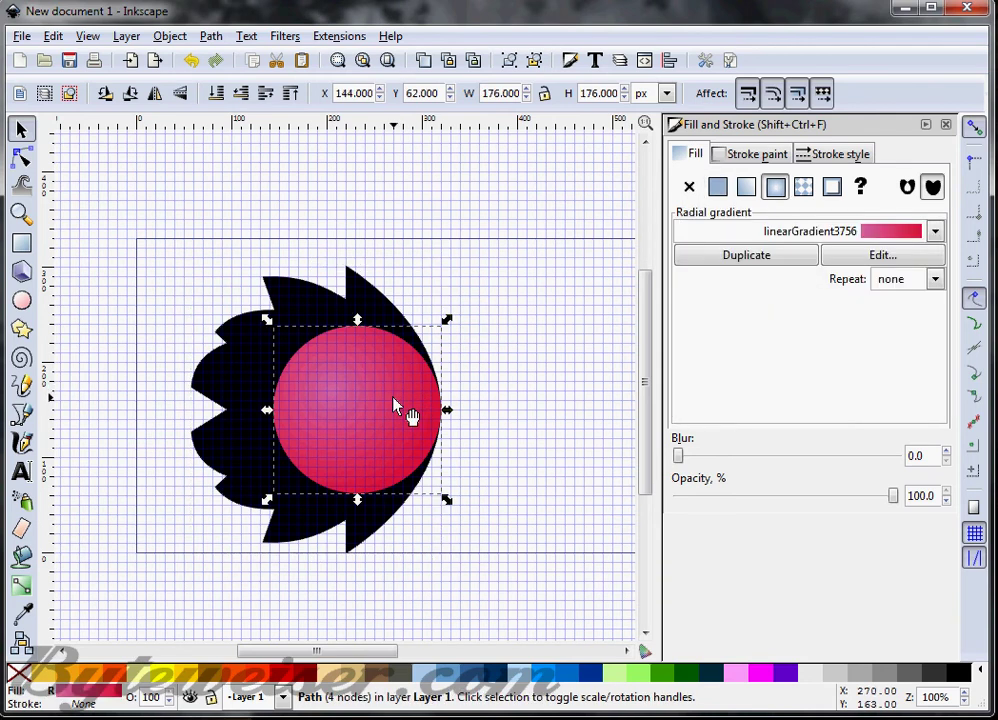
key("ctrl")
left_click(355, 680)
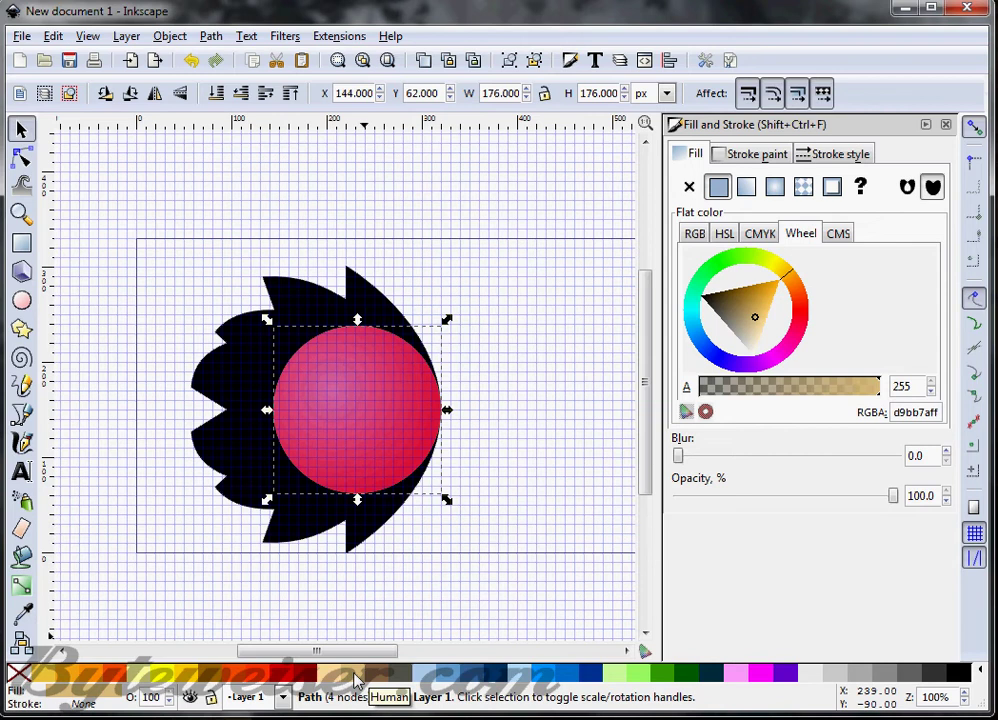
Step: Nudge the tan circle horizontally to X 130 px
key("Left")
key("Left")
key("Left")
key("Left")
key("Left")
key("Left")
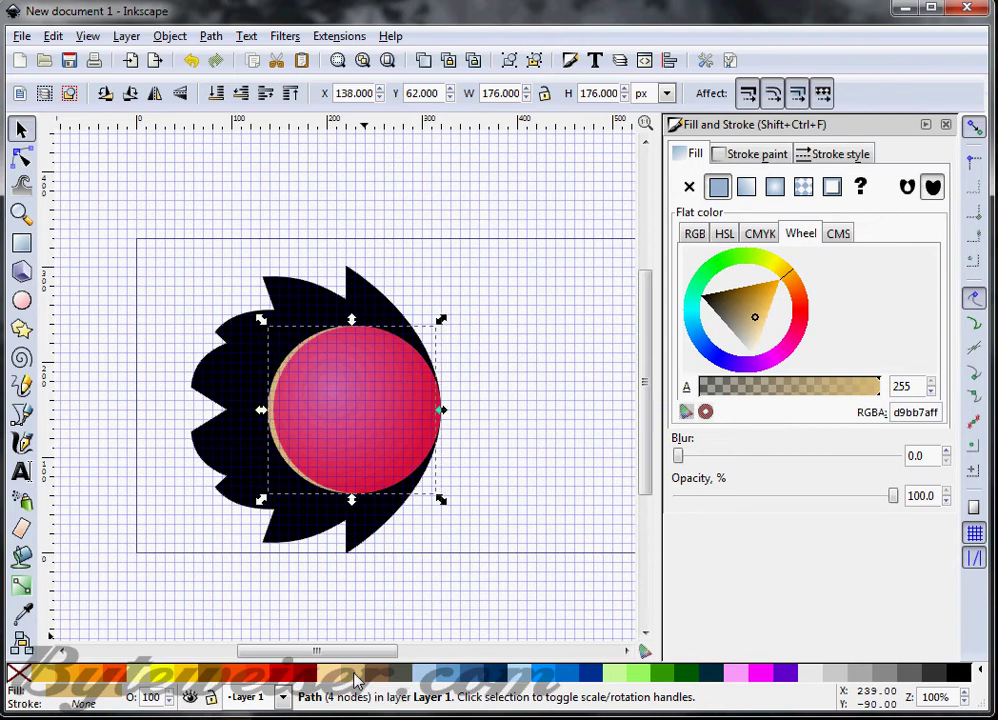
key("Left")
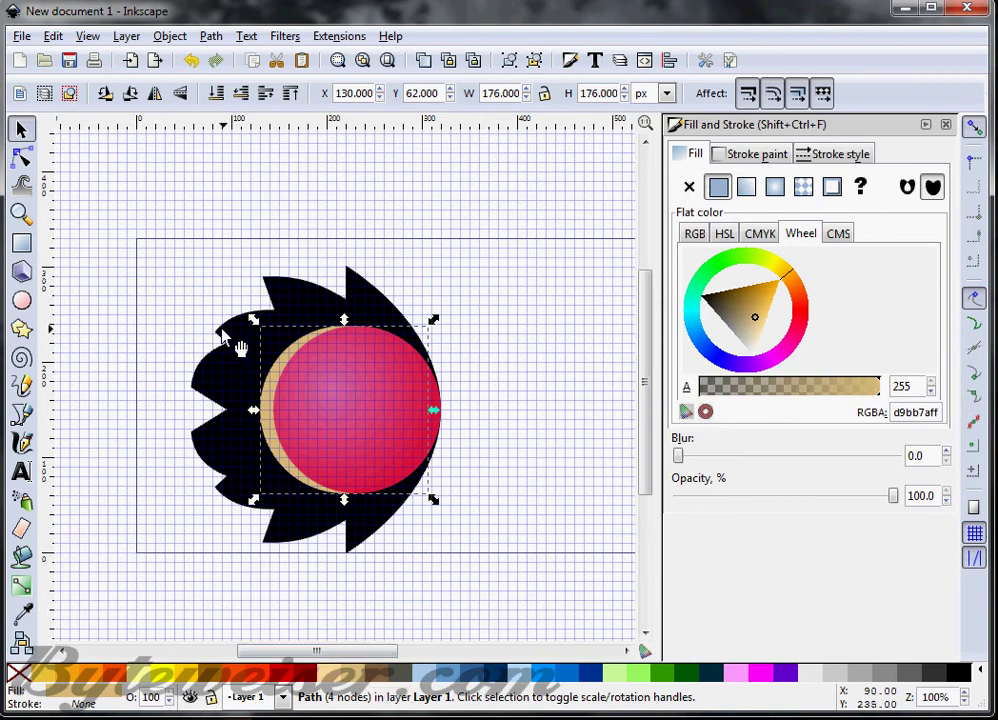
Step: Cut the tan circle out of the black spiked shape with Difference
left_click(302, 299, "shift")
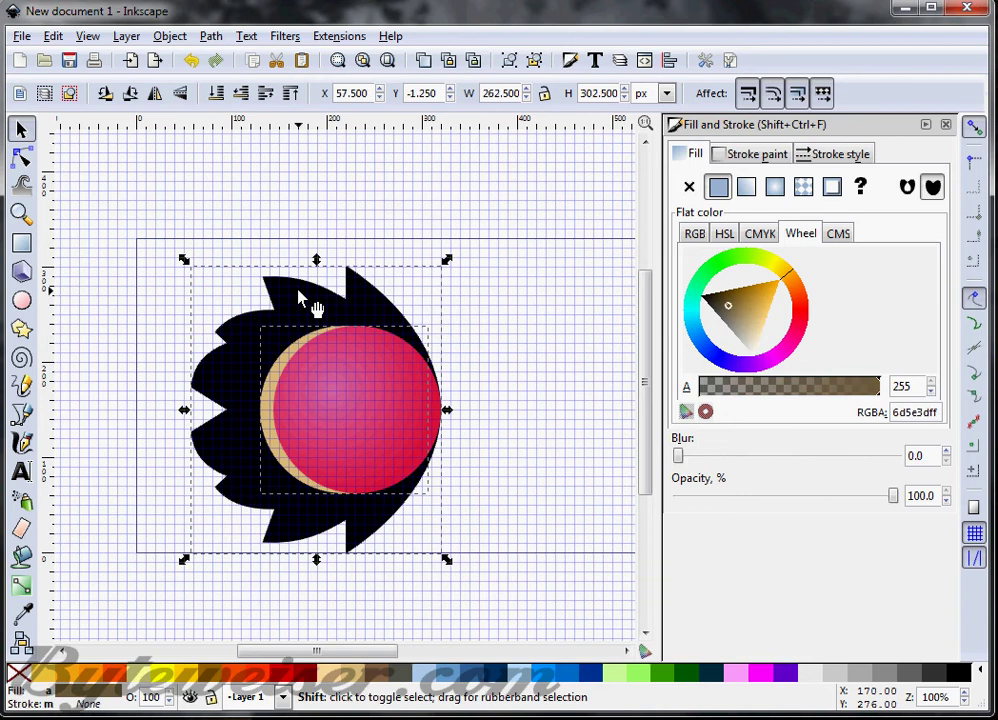
left_click(209, 37)
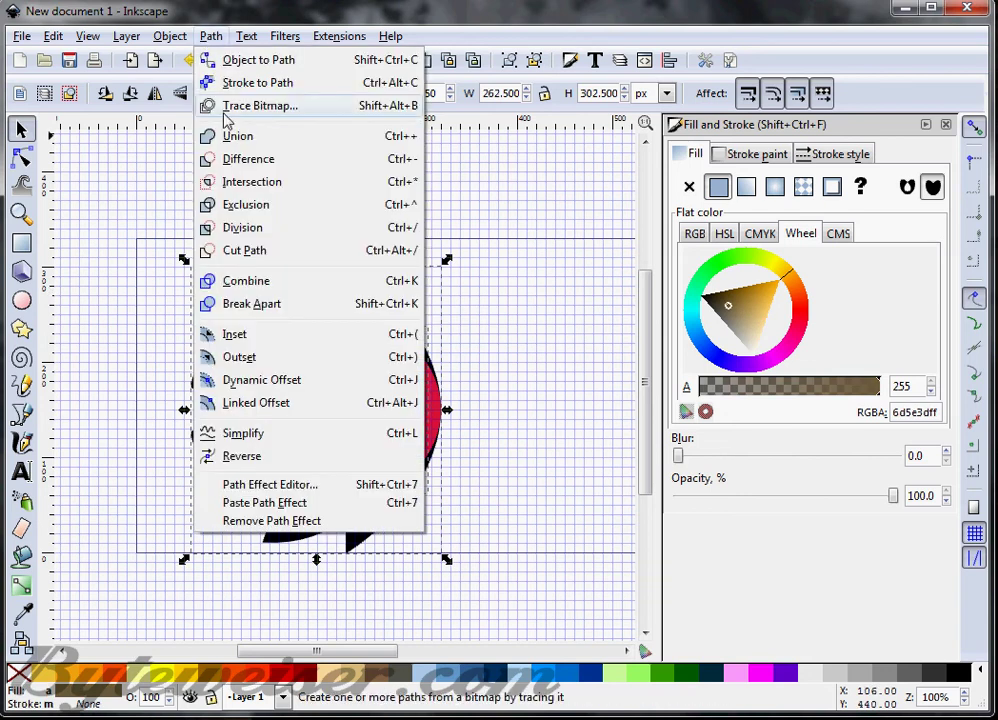
left_click(239, 162)
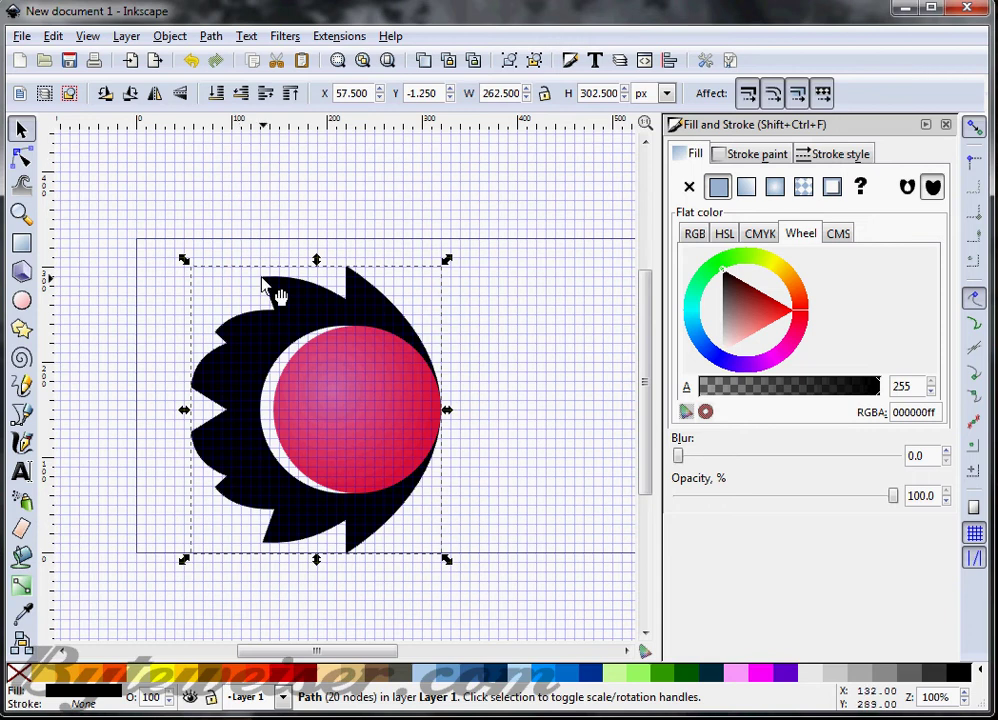
Step: Group the ball with the spiked shape and move the group to X 51.5 px, Y 18.75 px
left_click_drag(78, 214, 480, 612)
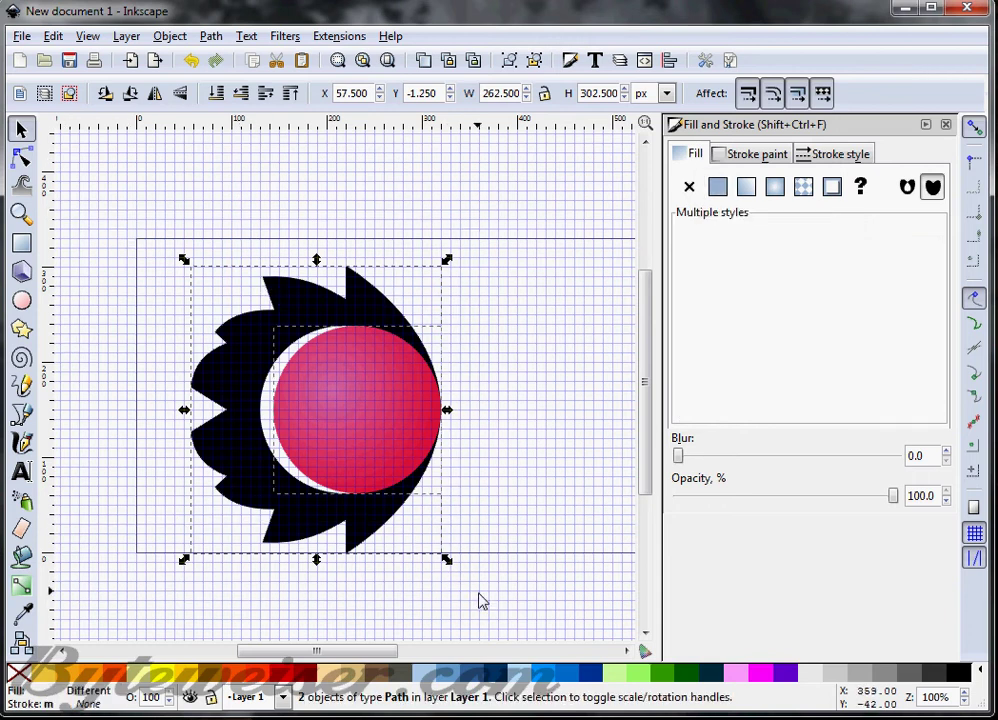
key("ctrl")
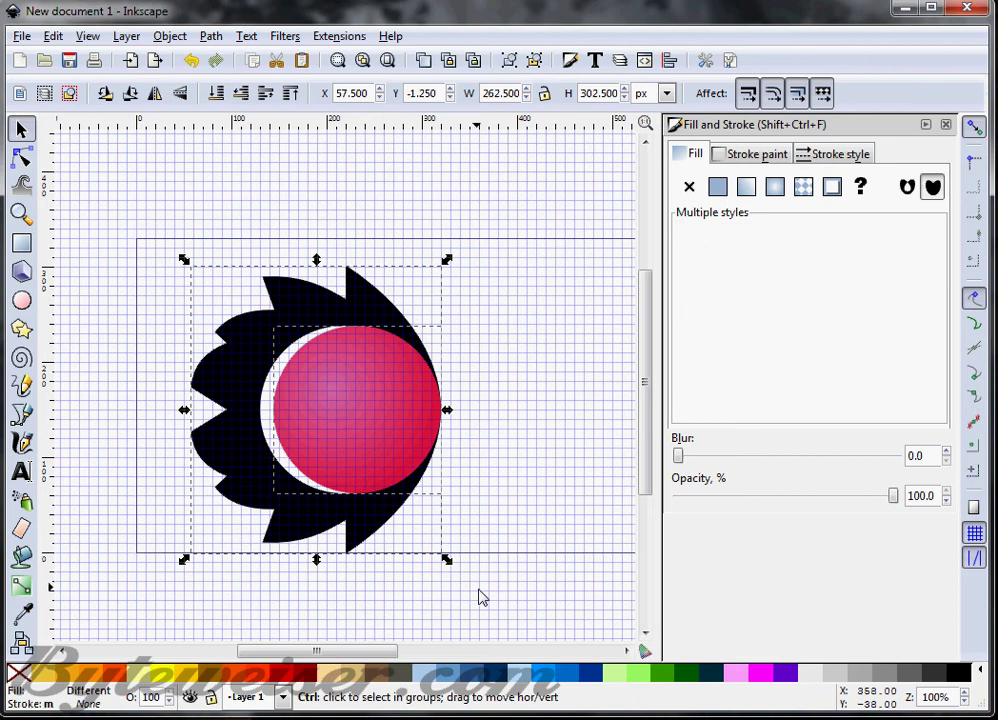
key("ctrl+g")
mouse_move(378, 432)
left_mouse_down()
mouse_move(372, 406)
mouse_move(368, 420)
left_mouse_up()
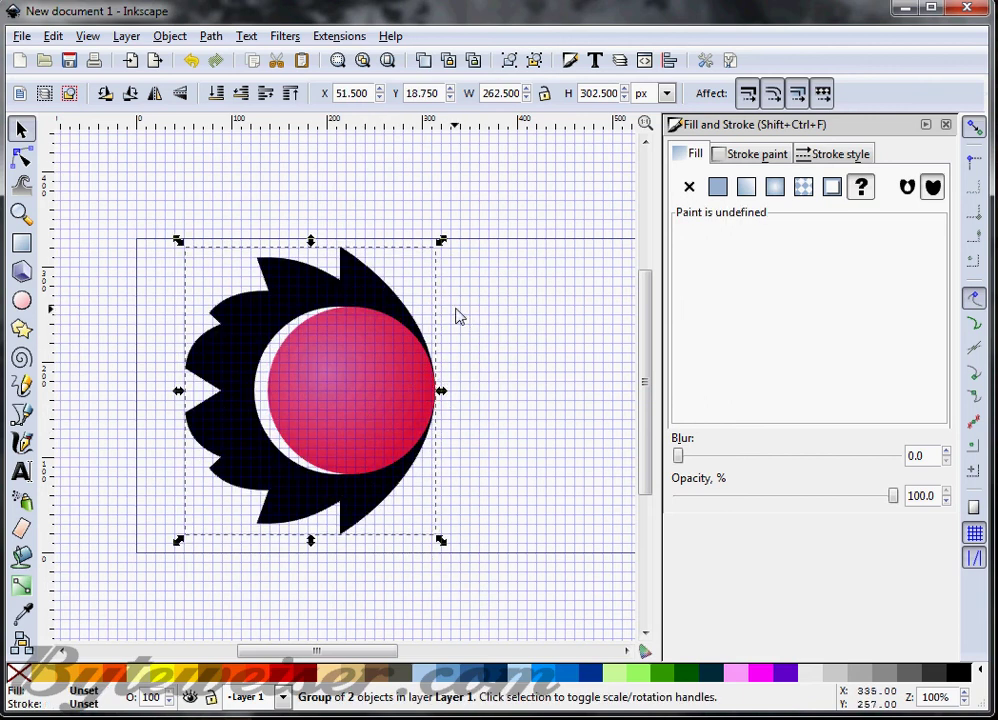
Step: Ungroup the ball and the spiked shape and clear the selection
key("ctrl")
key("shift")
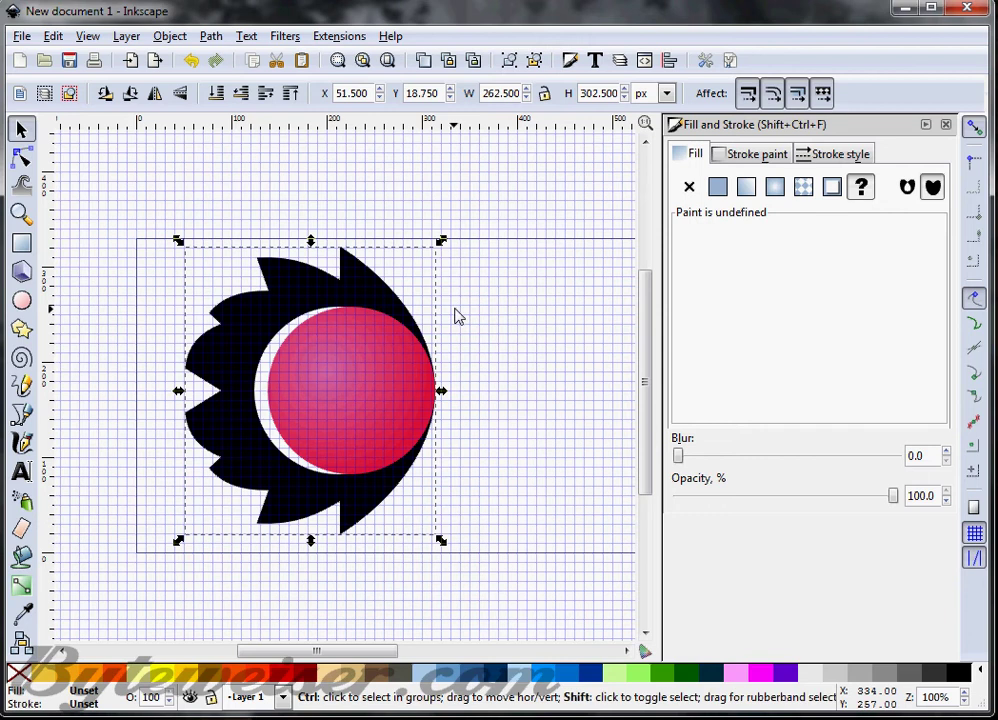
key("ctrl+shift+g")
left_click(468, 342)
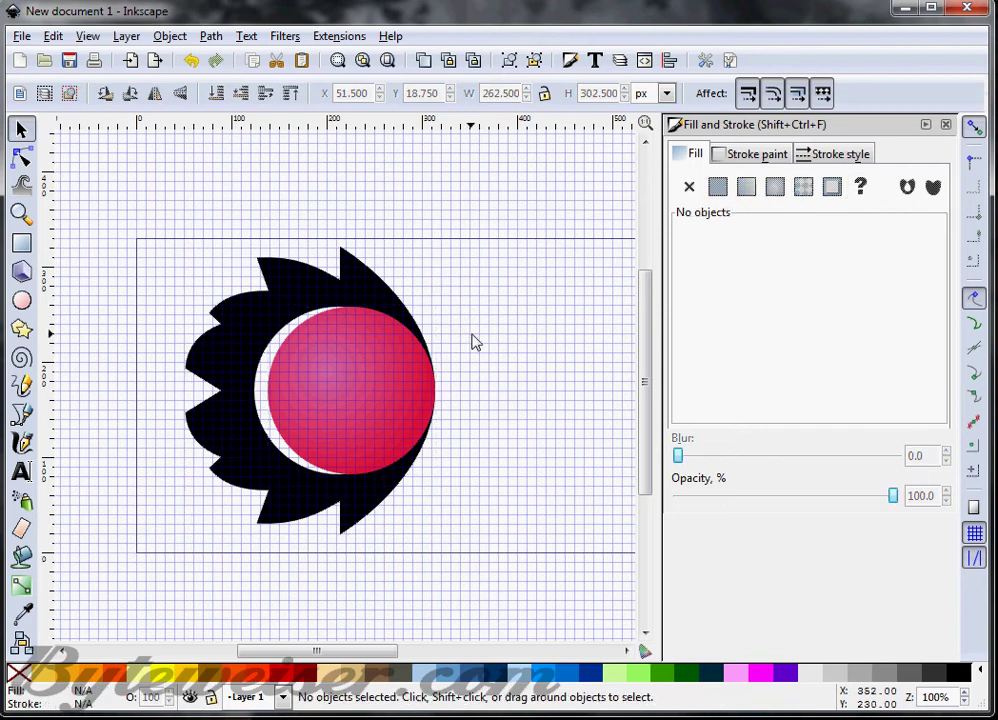
Step: Duplicate the ball, fill the copy with black and lower it behind the gradient ball
left_click(334, 382)
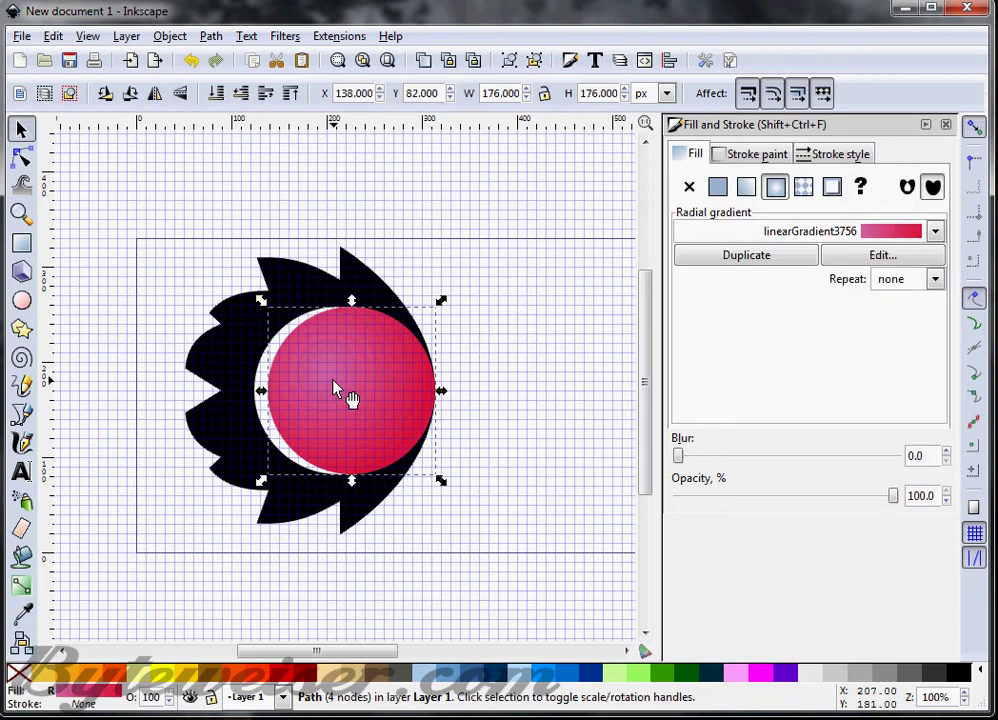
key("ctrl")
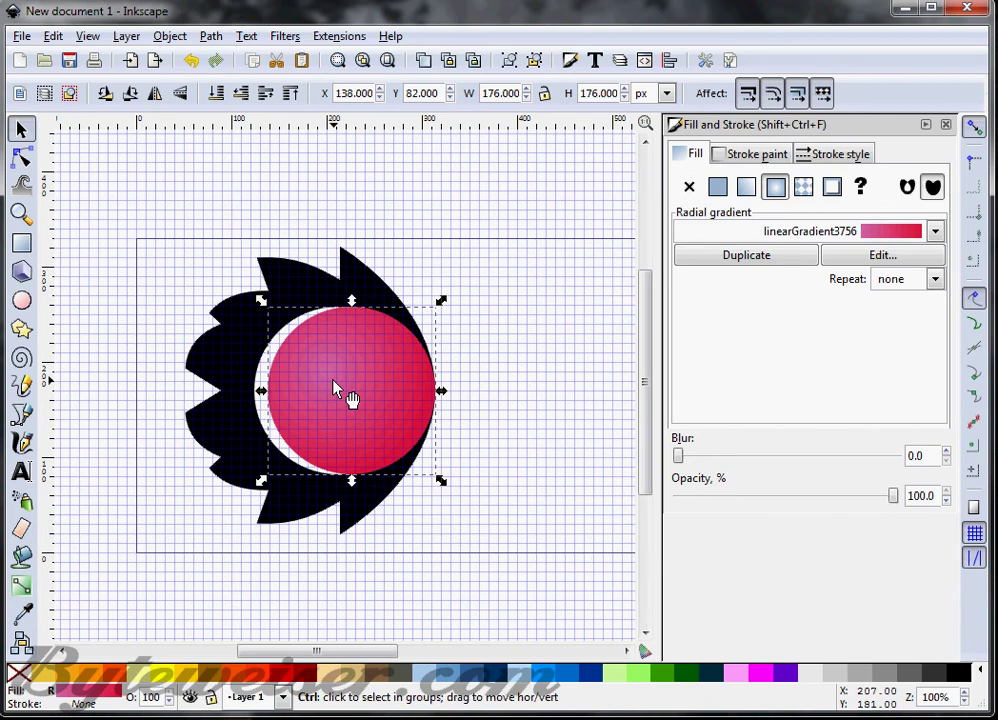
left_click(958, 676)
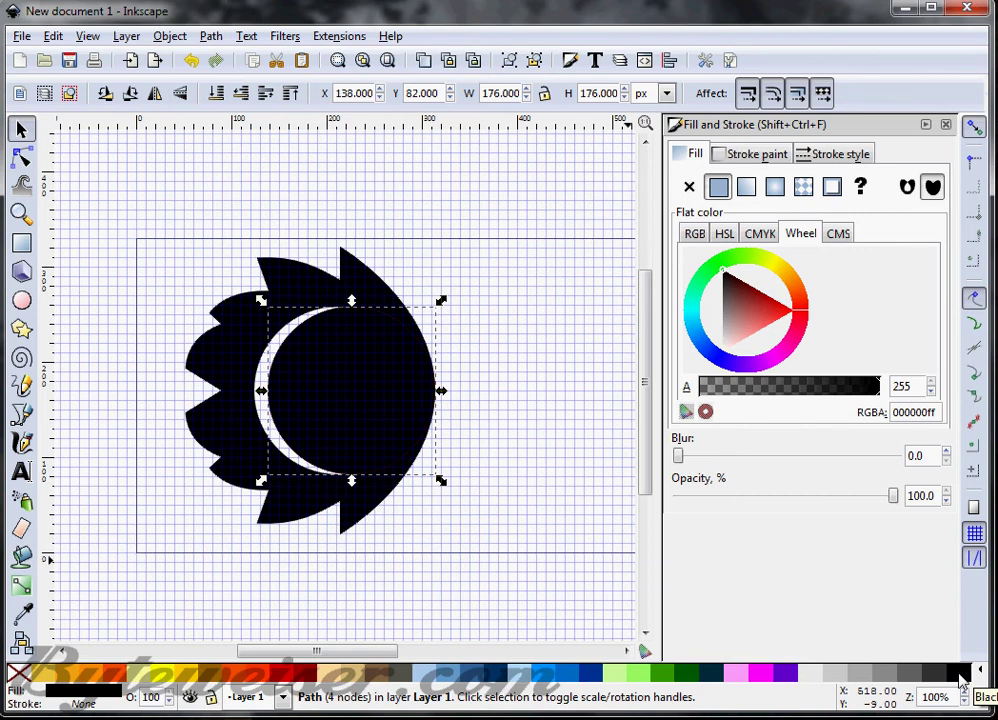
key("ctrl+z")
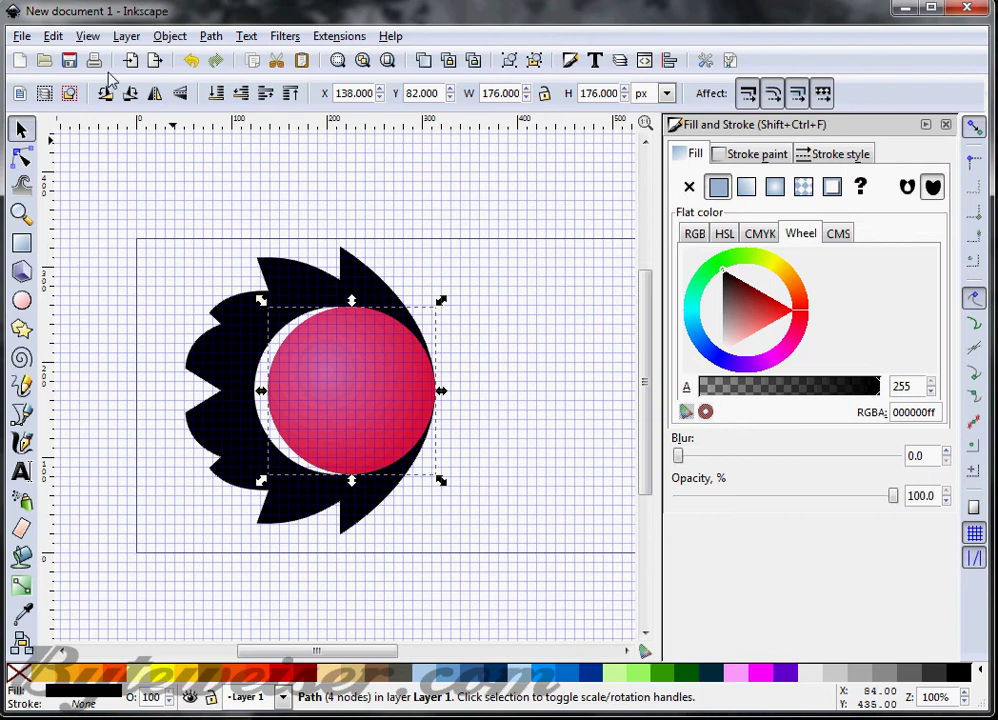
Step: Hide the page grid
left_click(82, 37)
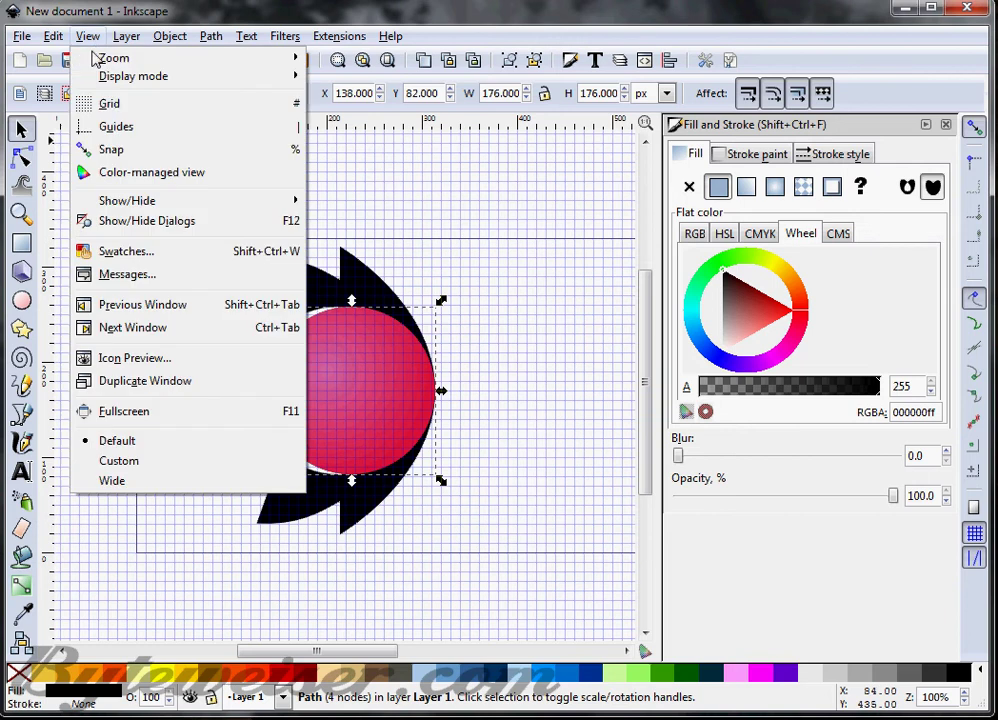
left_click(107, 110)
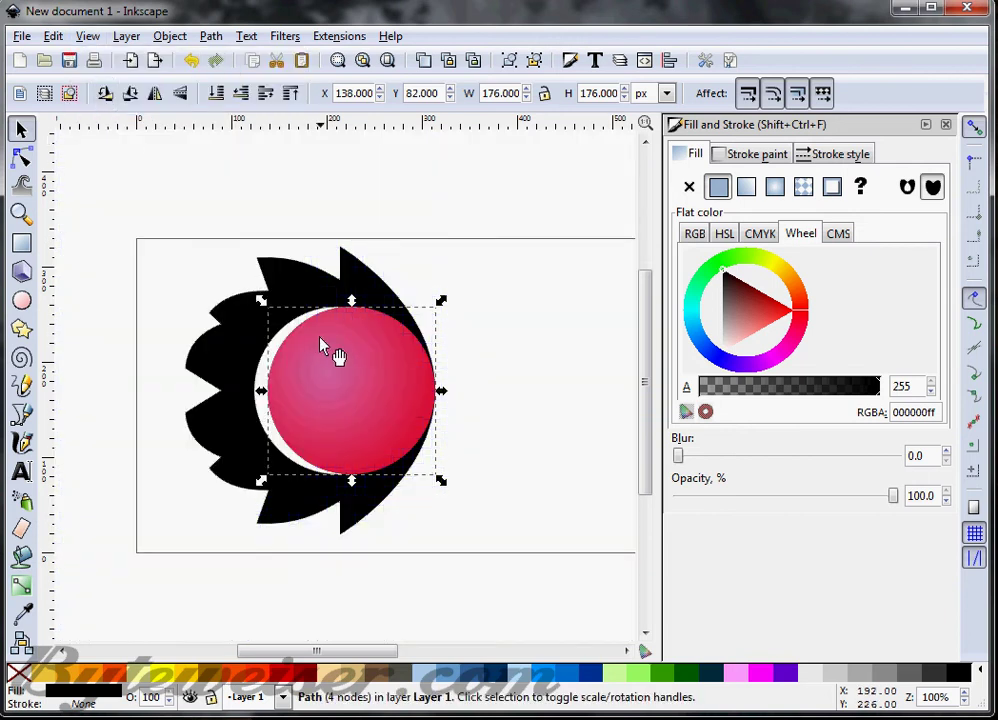
Step: Apply a Dynamic Offset to the black circle and outset it by 1 px to 178 by 178 px
left_click(126, 37)
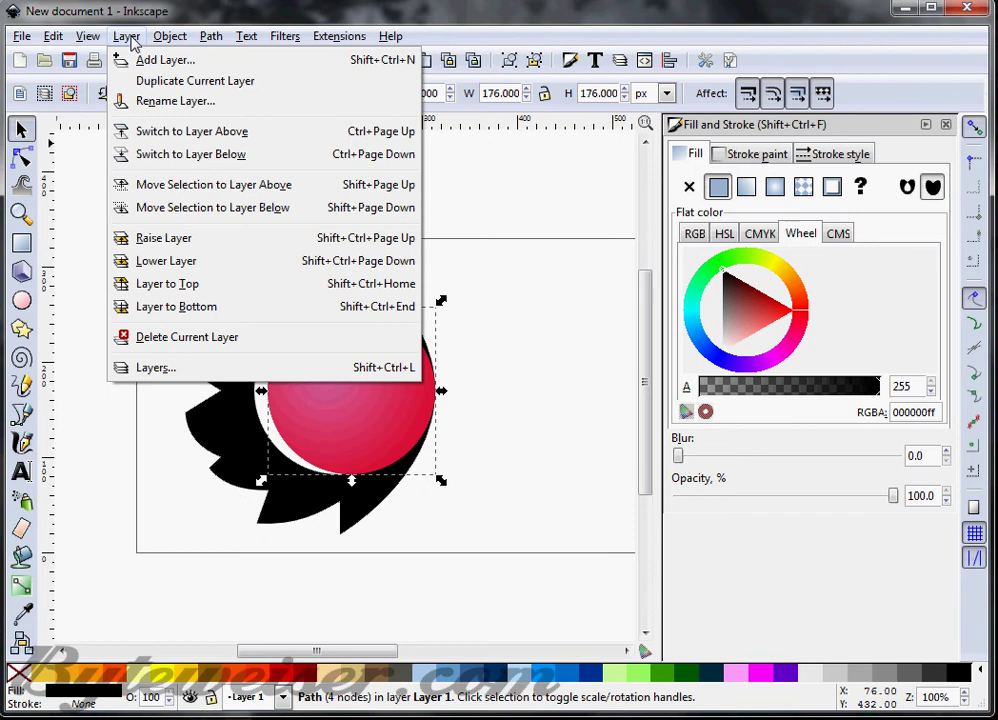
mouse_move(152, 42)
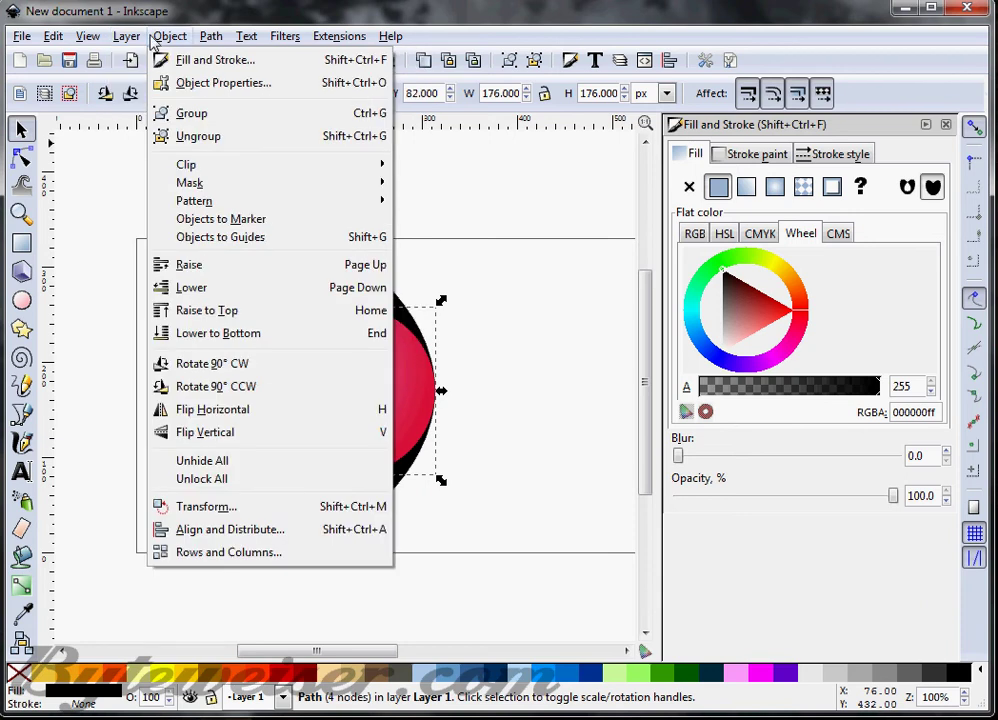
mouse_move(211, 37)
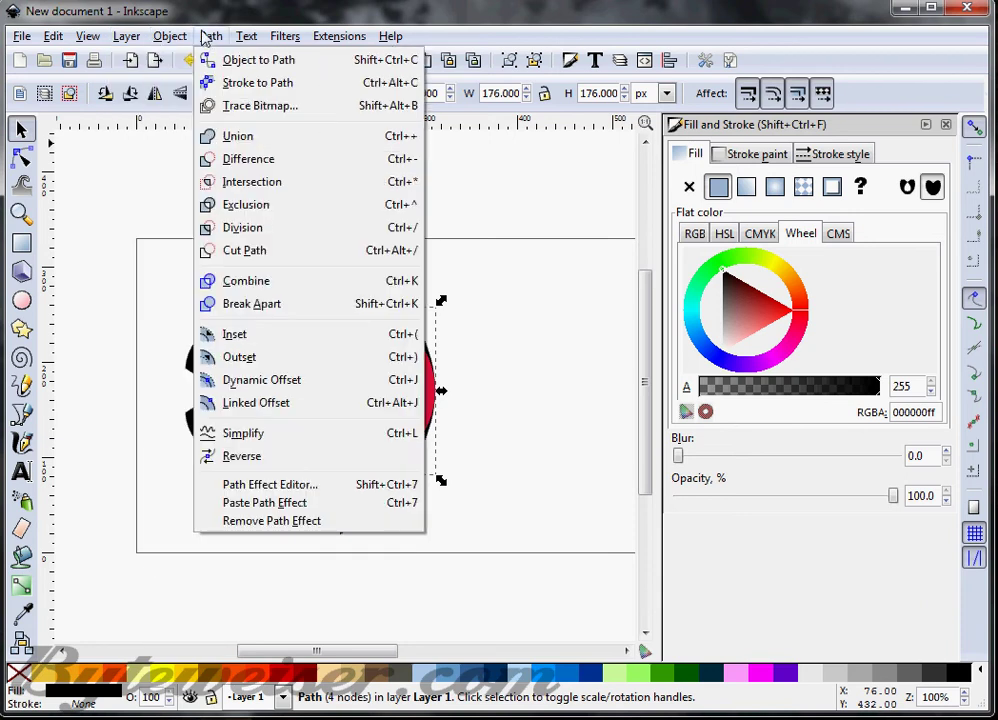
left_click(268, 381)
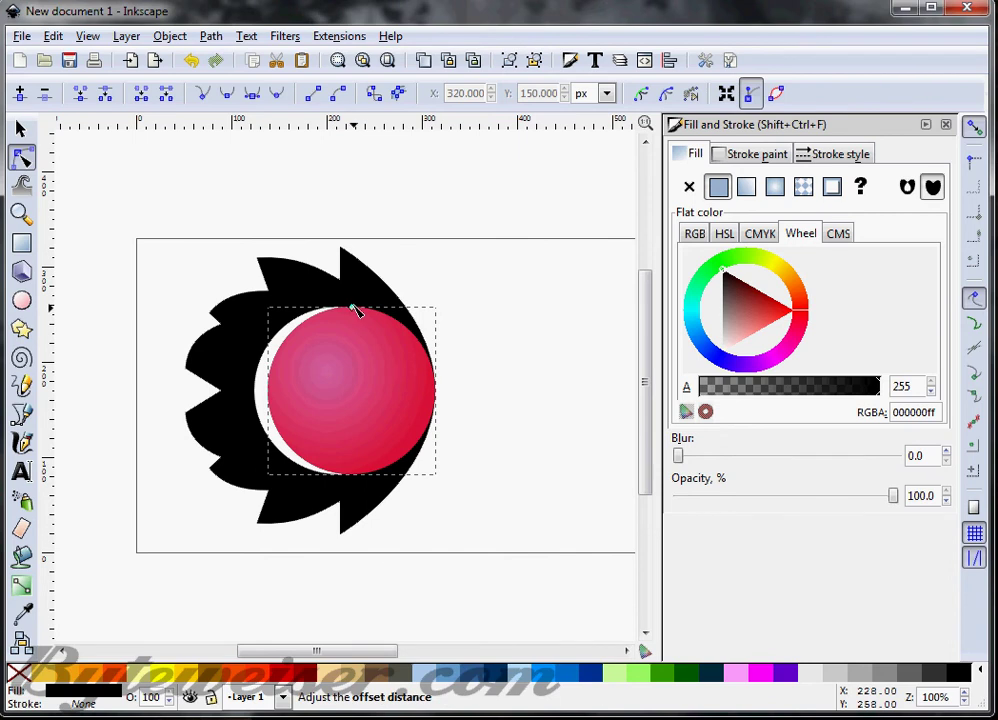
left_click_drag(352, 308, 354, 310)
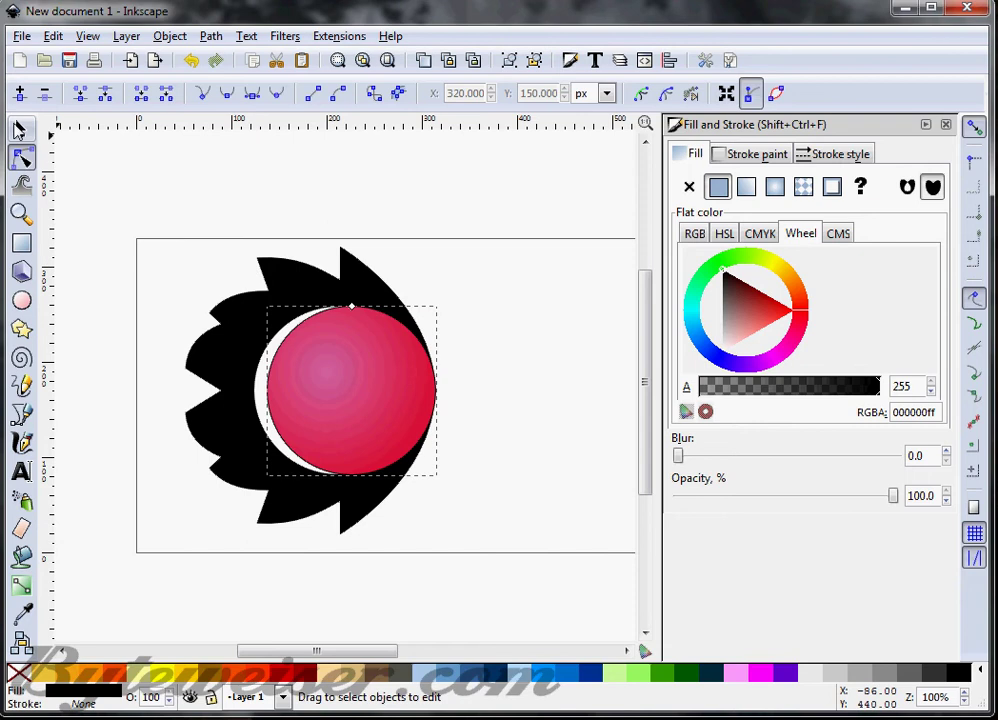
left_click(20, 130)
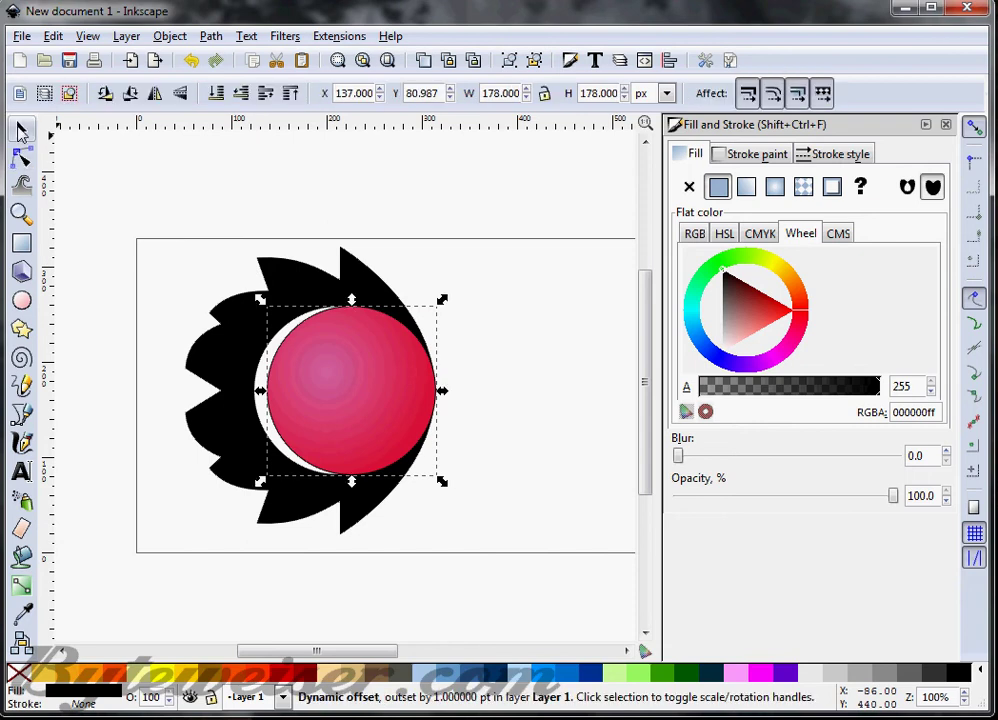
Step: Convert the offset black circle to a path, deselect it and close the Fill and Stroke dialog
left_click(212, 38)
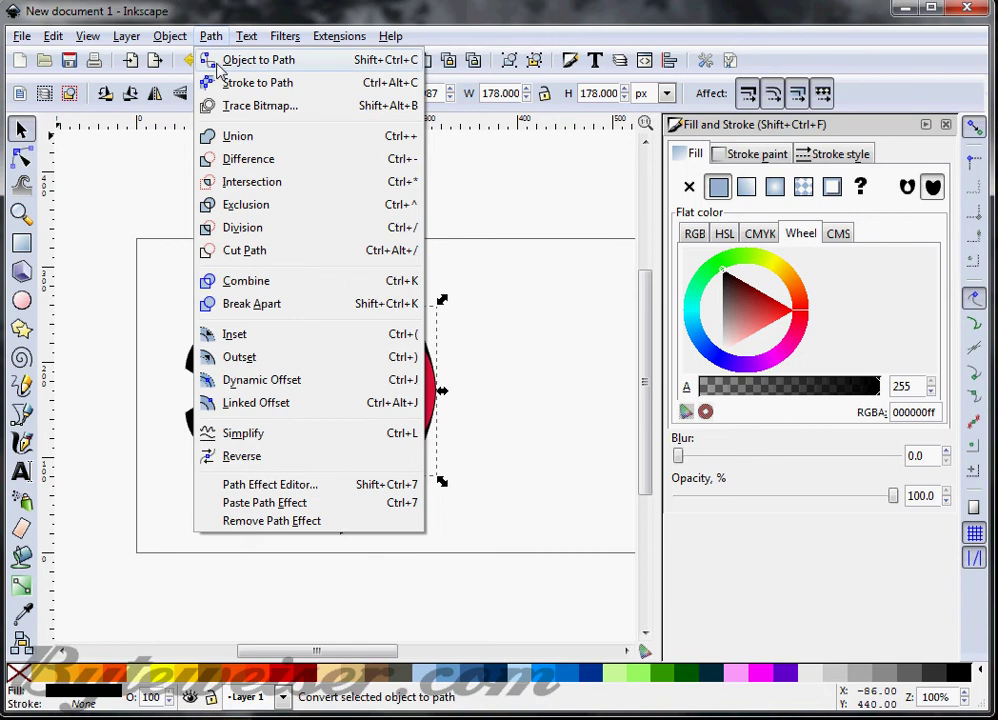
left_click(218, 66)
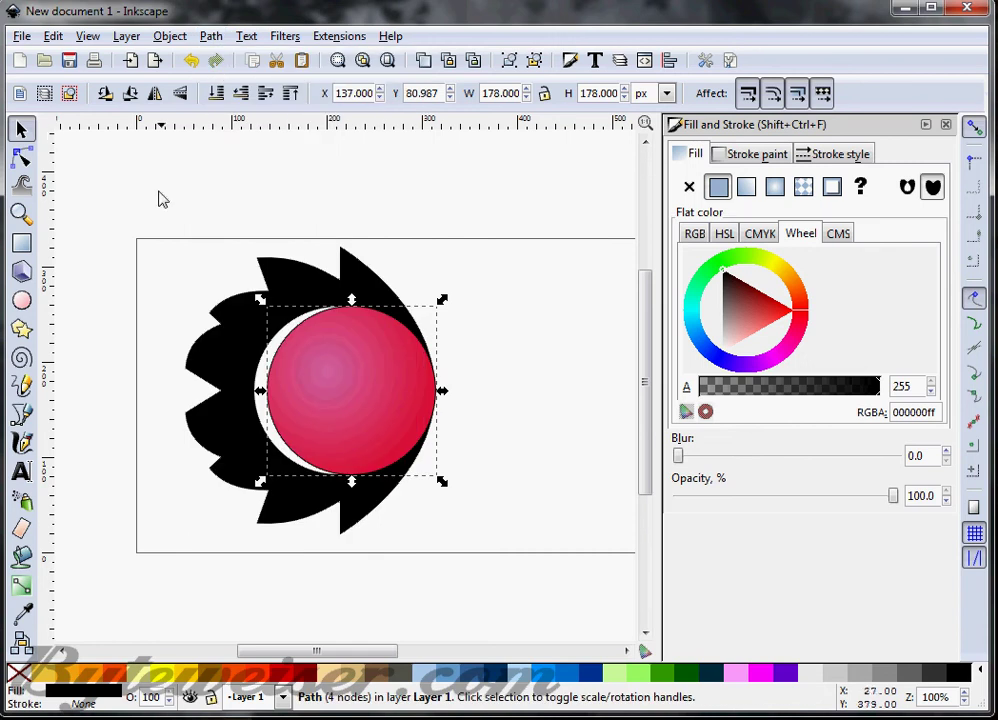
left_click(210, 210)
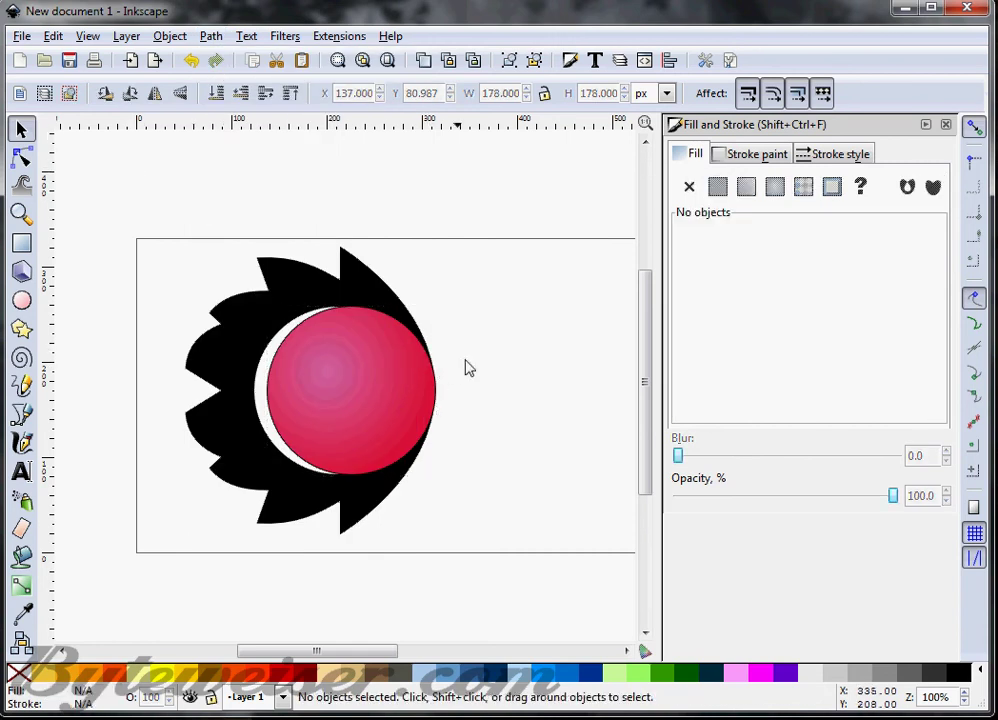
left_click(945, 125)
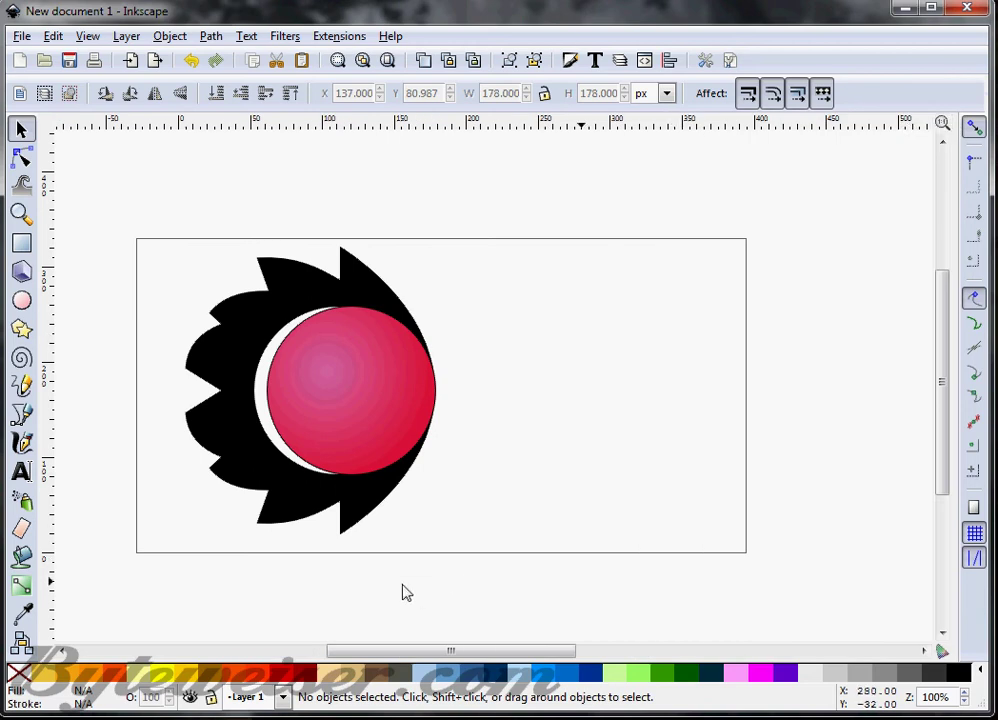
Step: Add the letter B as text on the pink-red ball and set its font to BrewMaster Modern
left_click(21, 472)
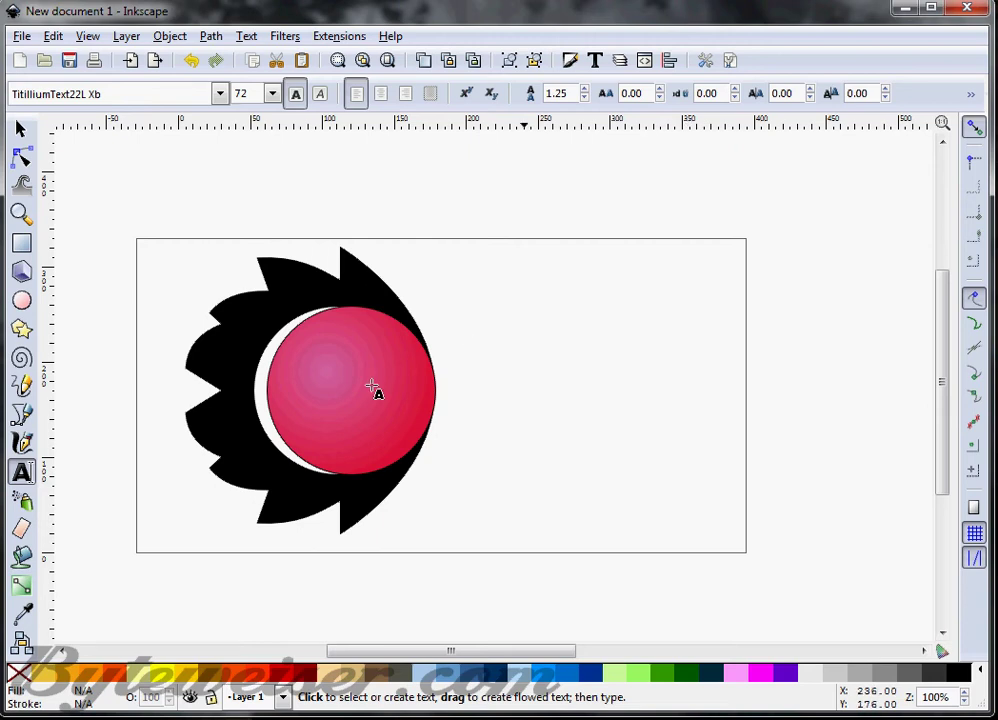
left_click(328, 395)
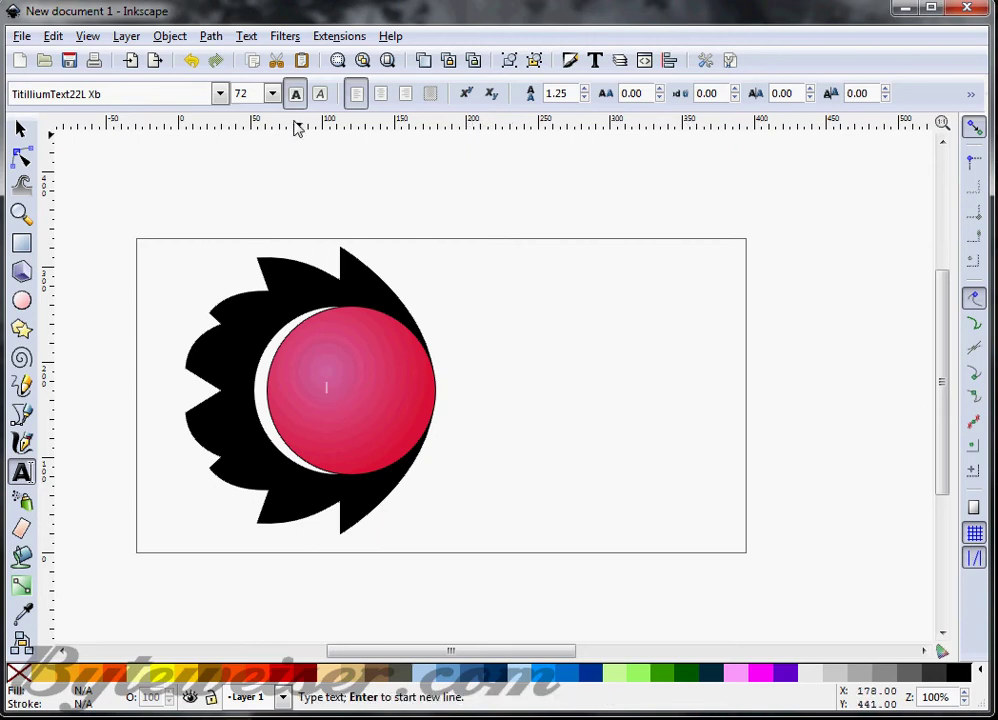
type("a")
left_click(220, 93)
scroll(165, 300, "down", 20)
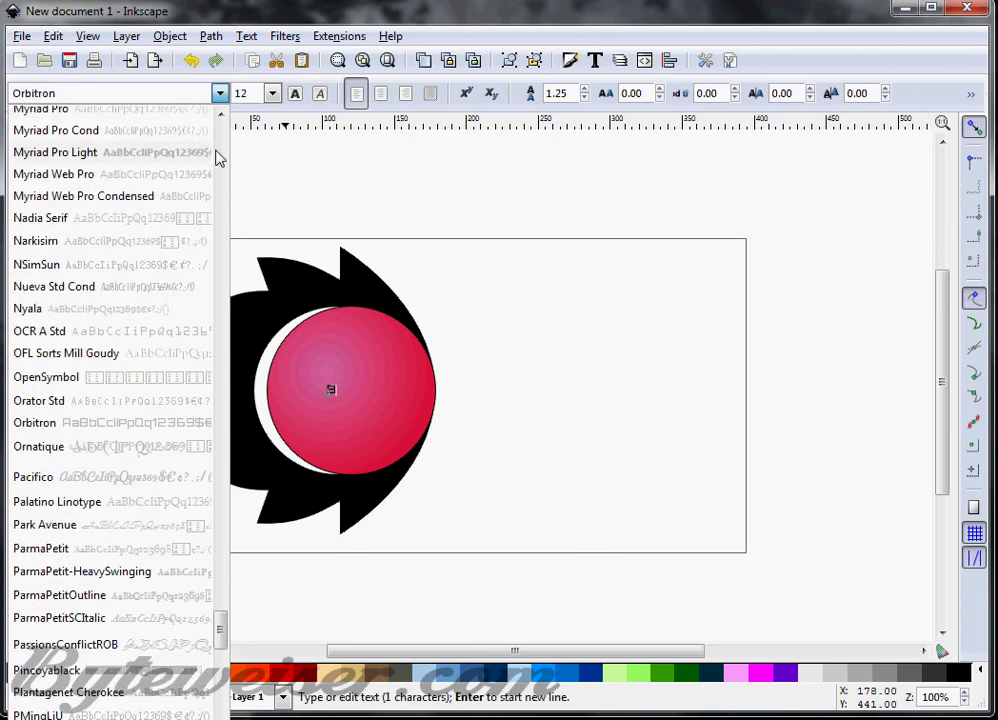
scroll(220, 156, "up", 20)
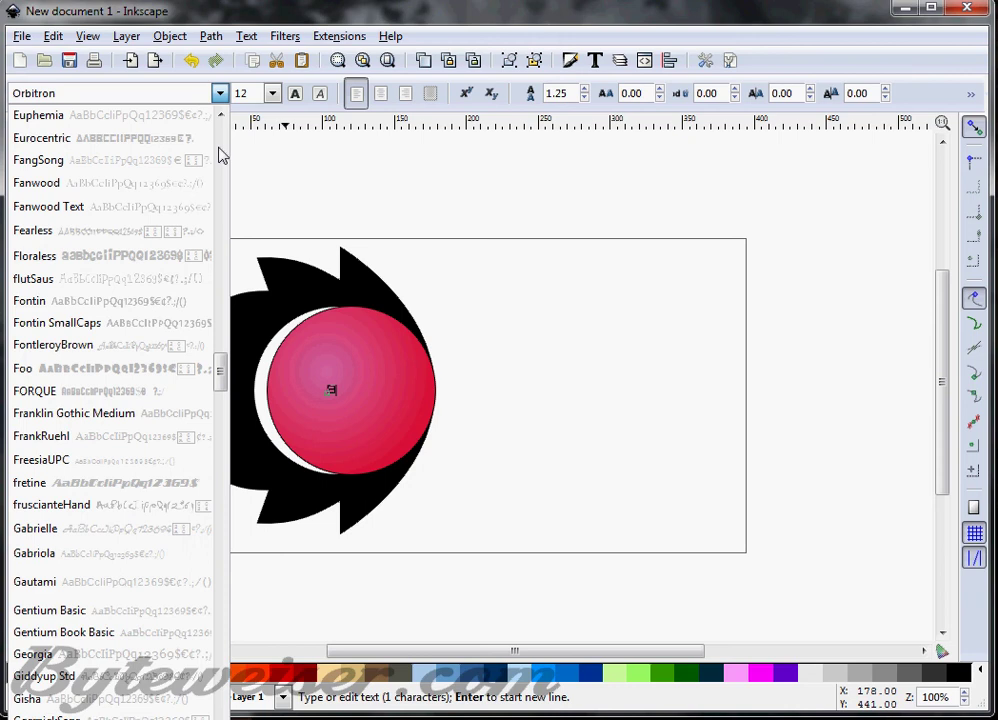
scroll(222, 156, "up", 20)
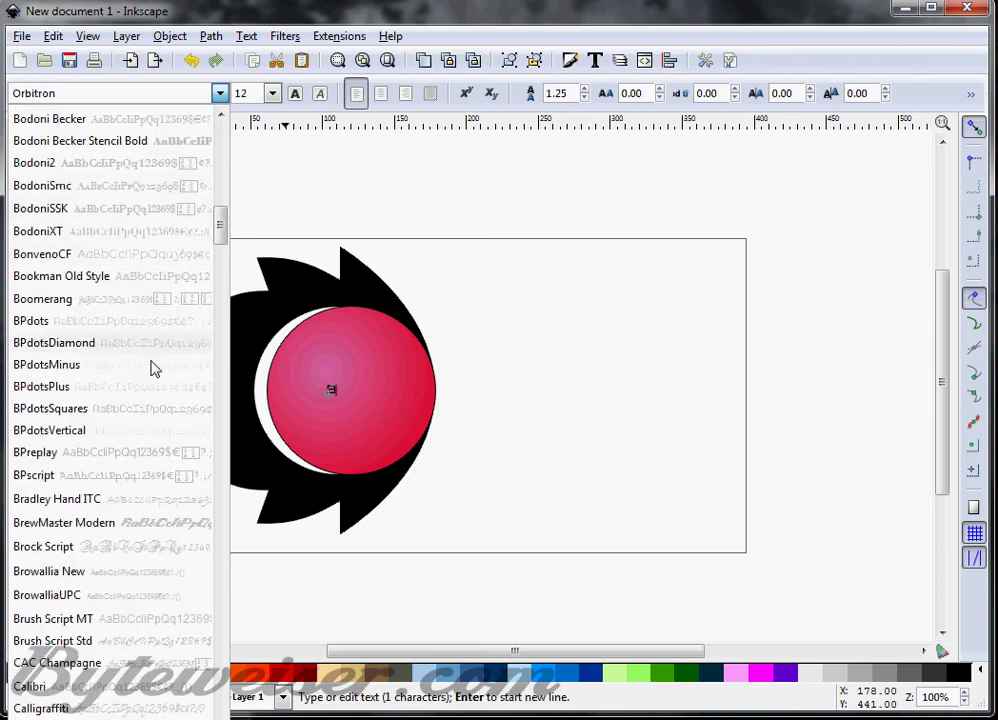
left_click(138, 522)
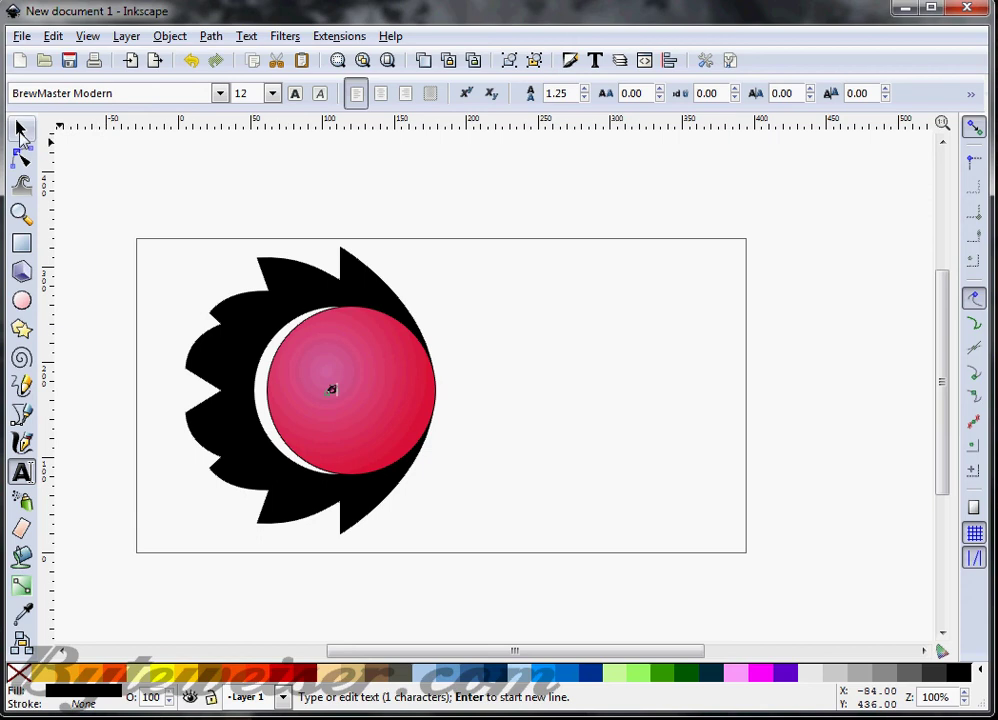
Step: Scale the letter B proportionally to about 114 by 85 px and place it in the middle of the ball
left_click(21, 130)
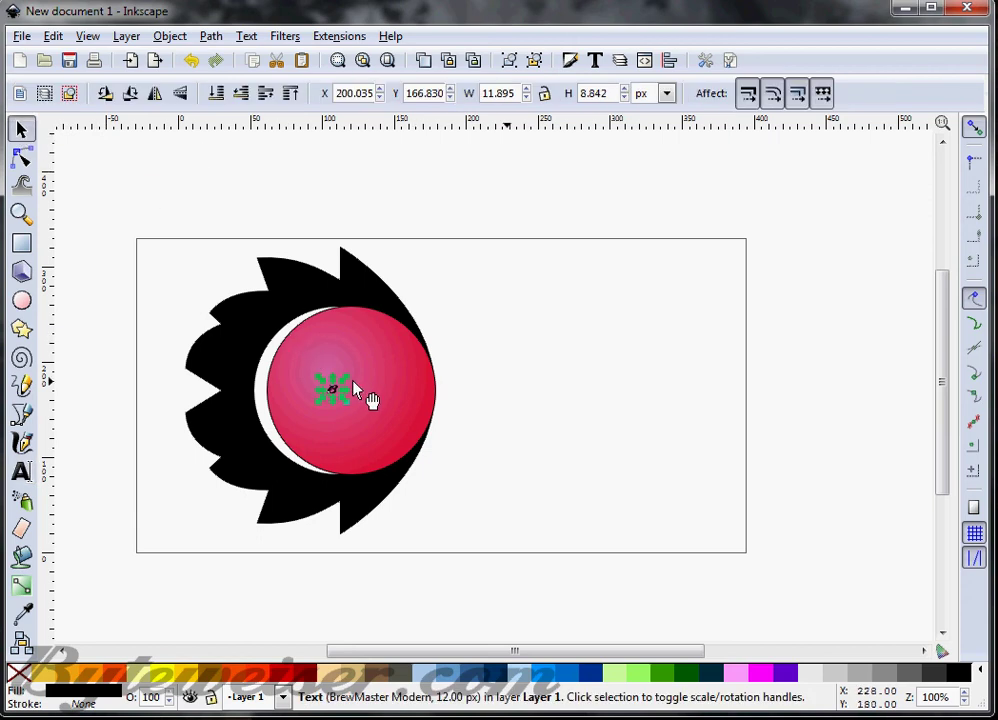
left_click_drag(350, 386, 393, 328)
left_click_drag(352, 397, 373, 403)
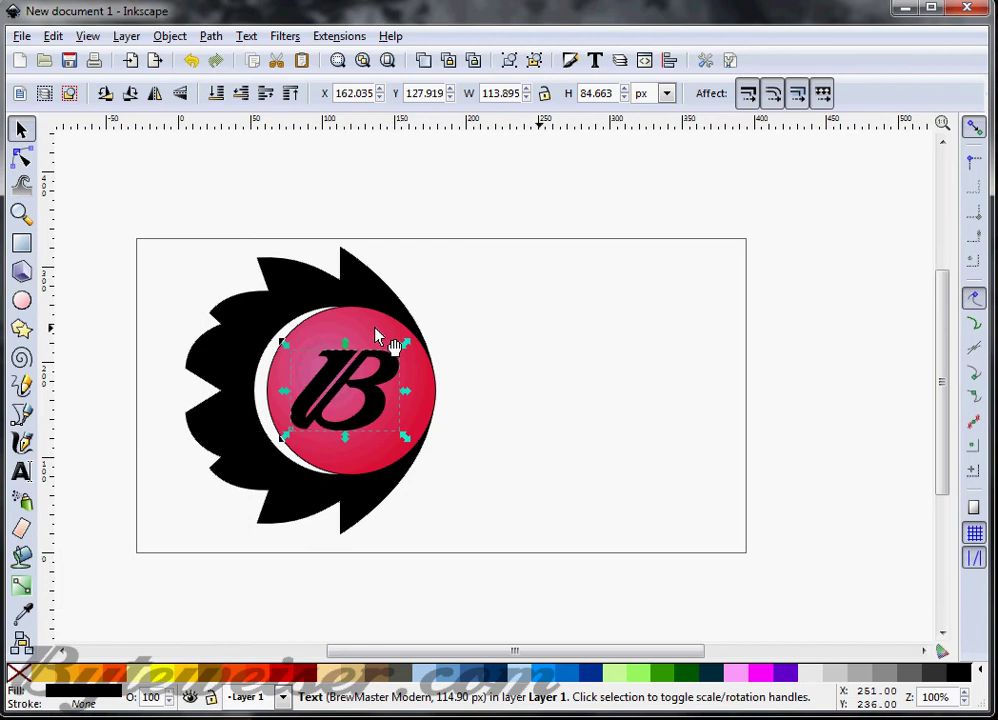
Step: Convert the letter B to a path, ungroup it and apply Union to make it one shape
left_click(215, 37)
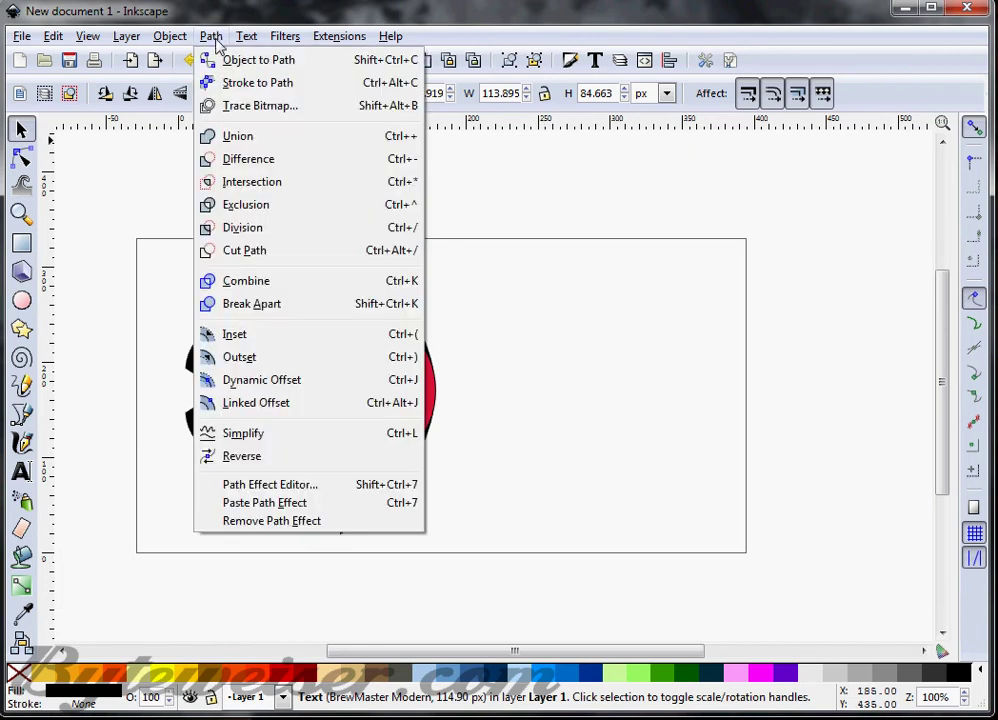
left_click(228, 62)
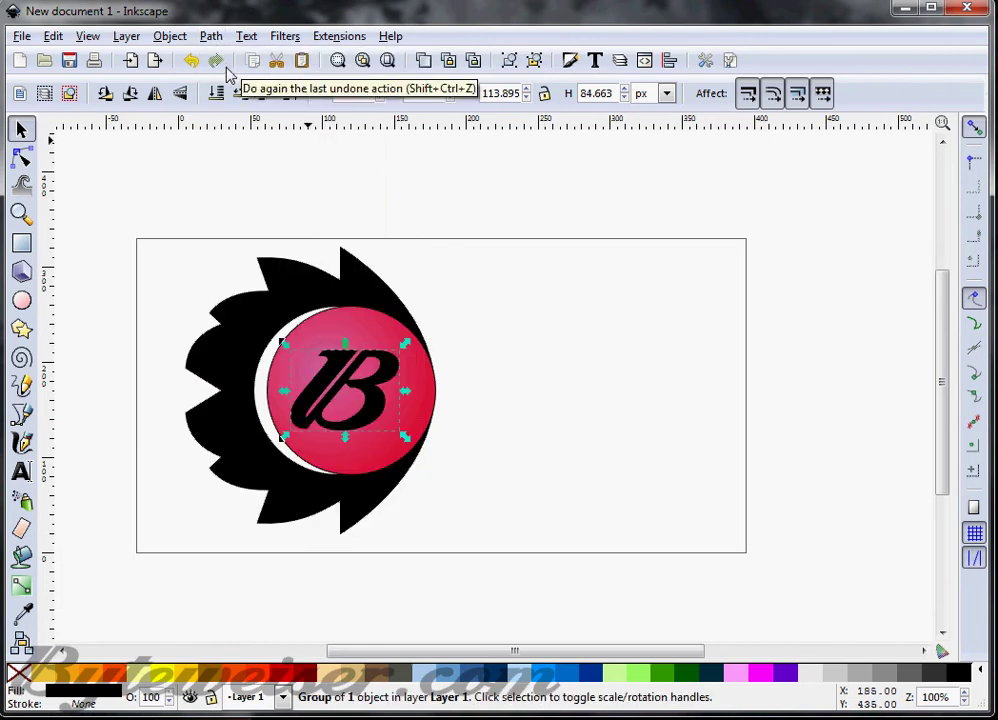
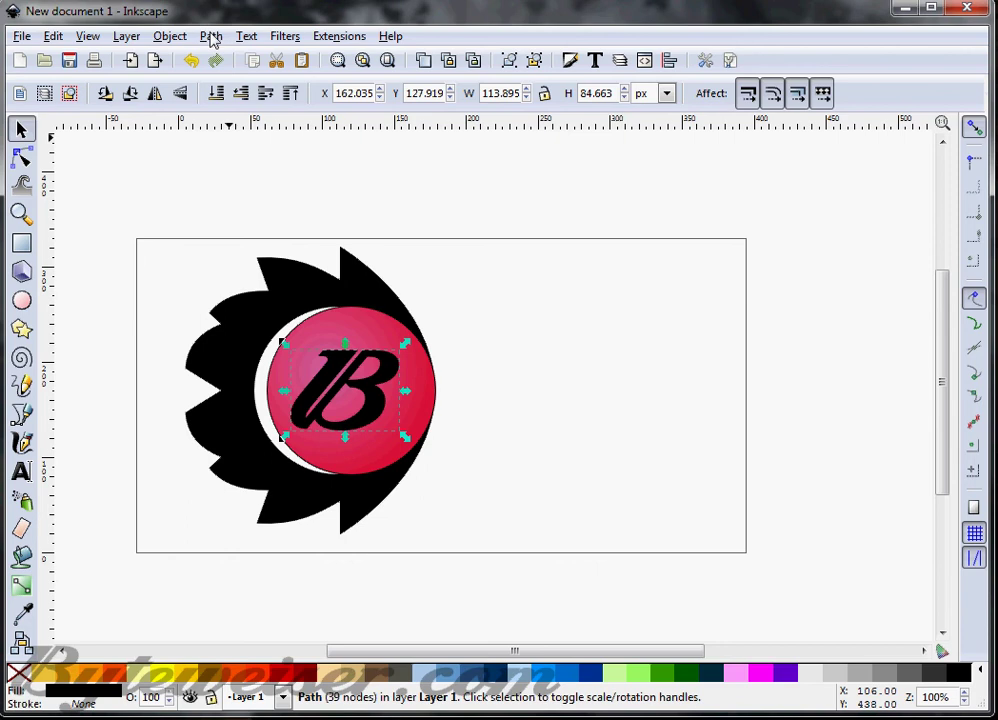
left_click(212, 38)
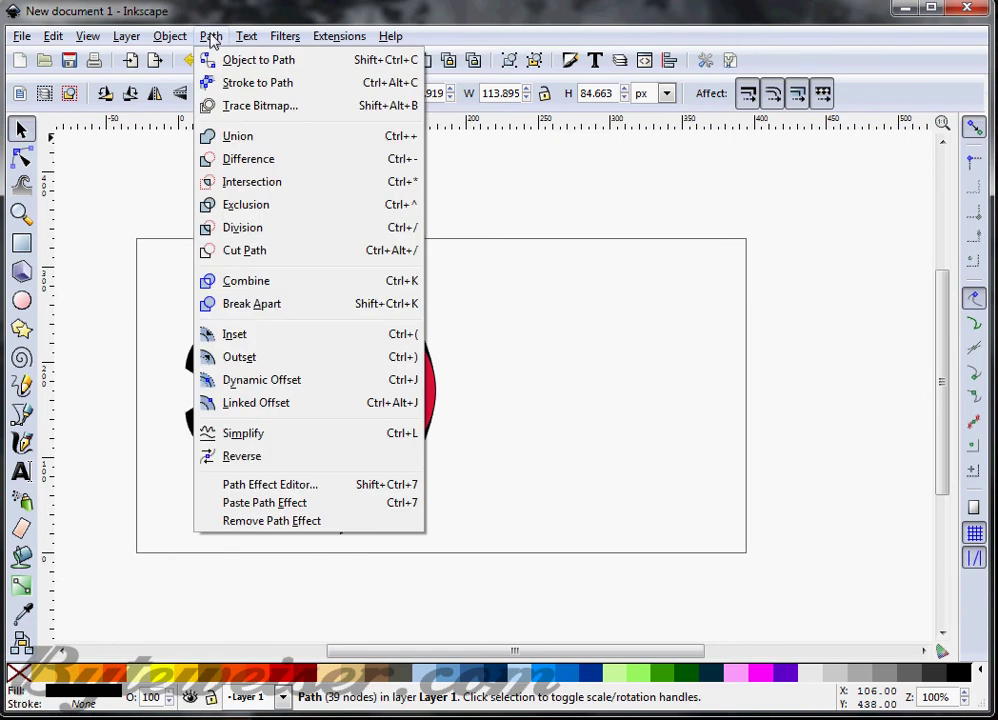
left_click(240, 140)
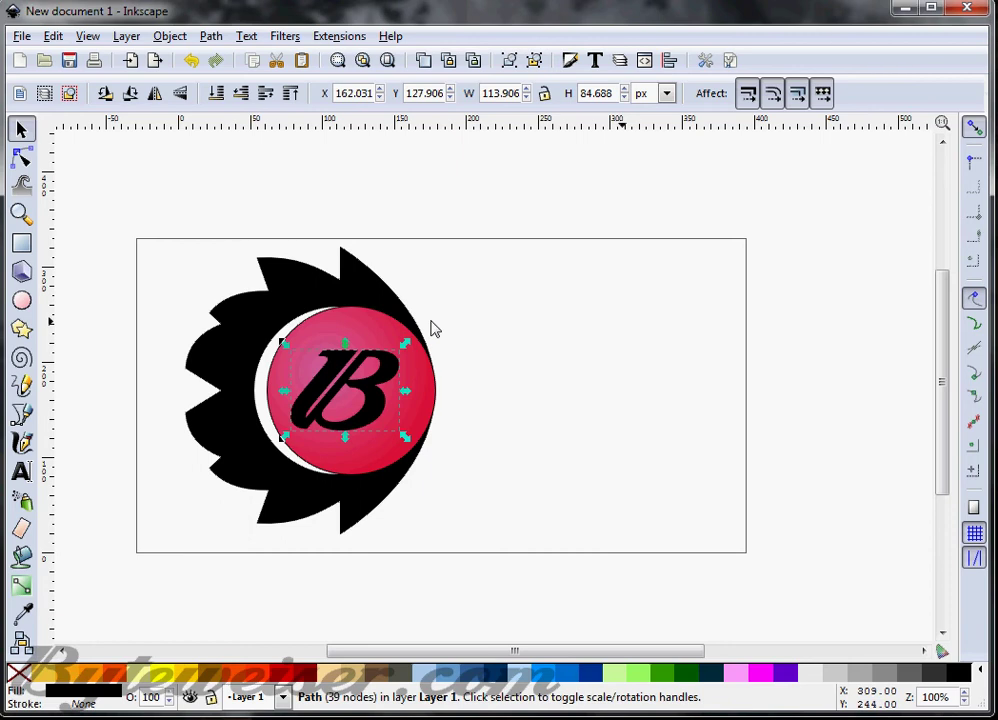
Step: Center the letter B on the ball on both axes relative to Last selected, and close the alignment dialog
left_click(378, 340, "shift")
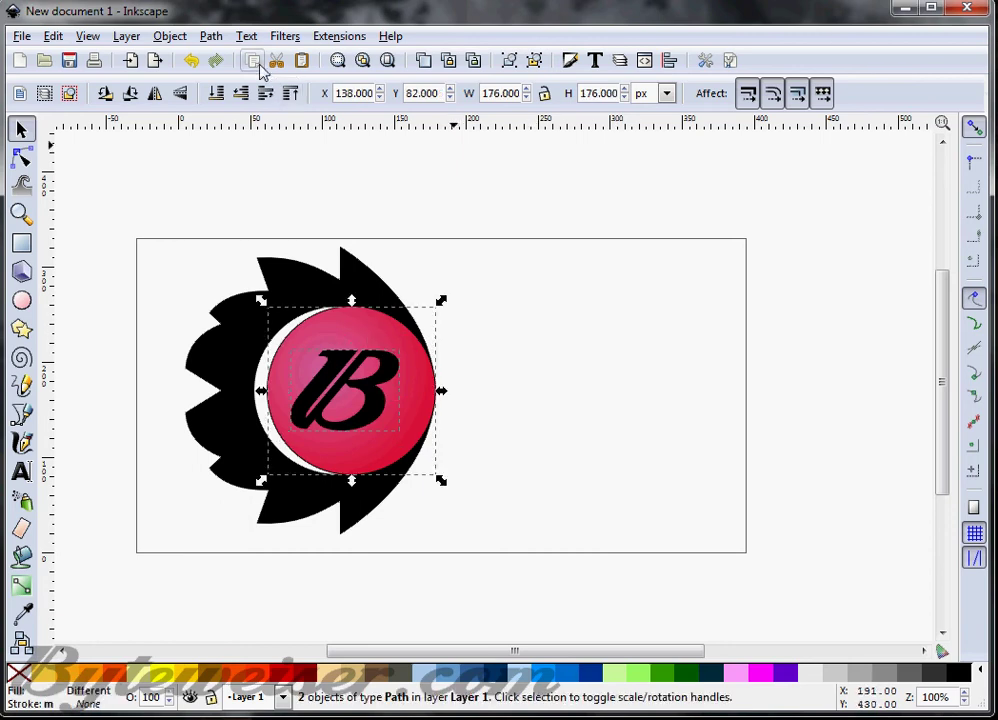
left_click(211, 36)
mouse_move(170, 36)
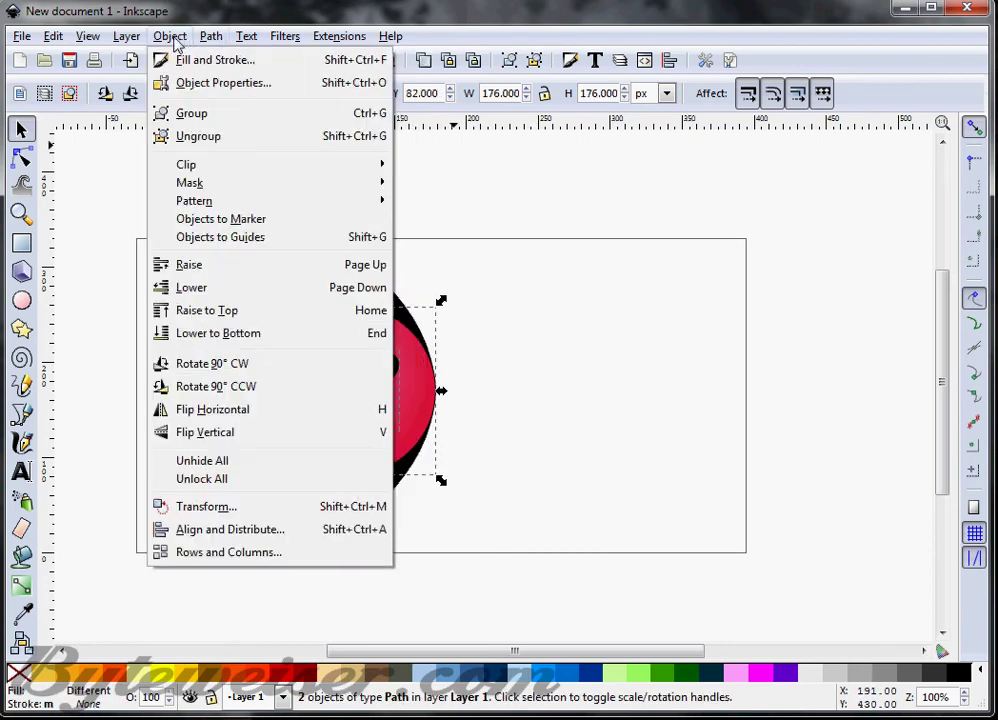
left_click(230, 530)
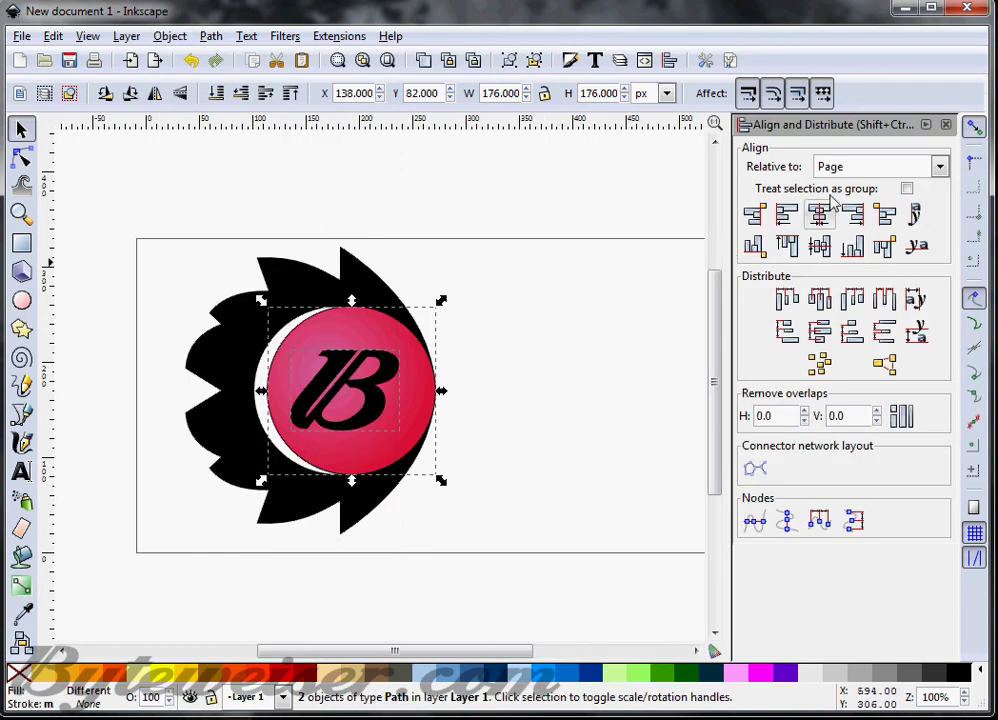
left_click(865, 170)
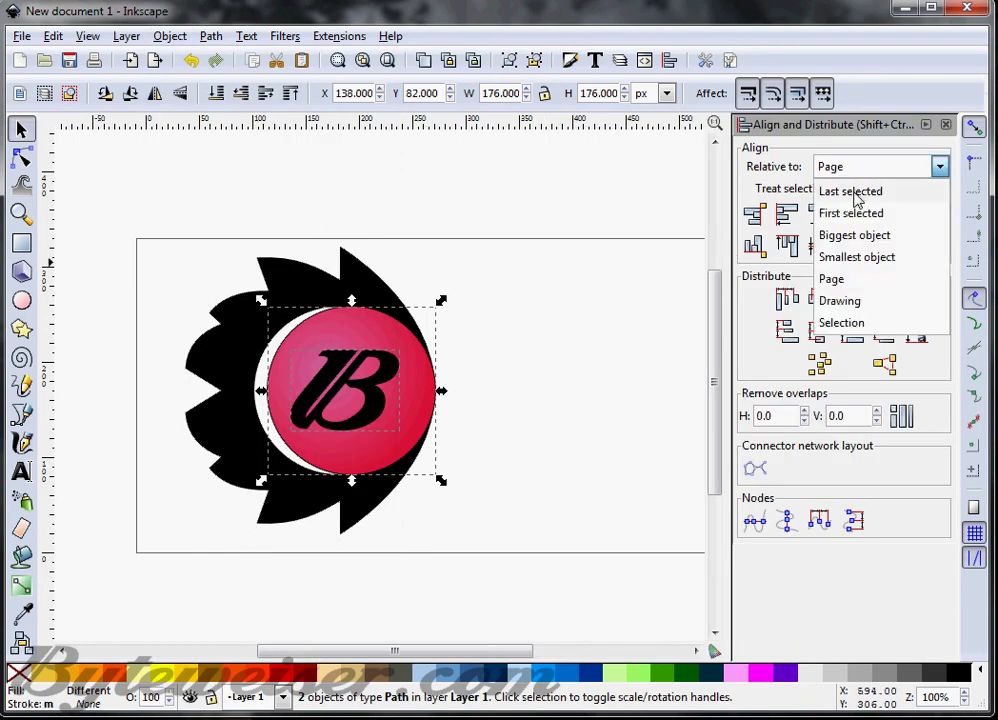
left_click(856, 193)
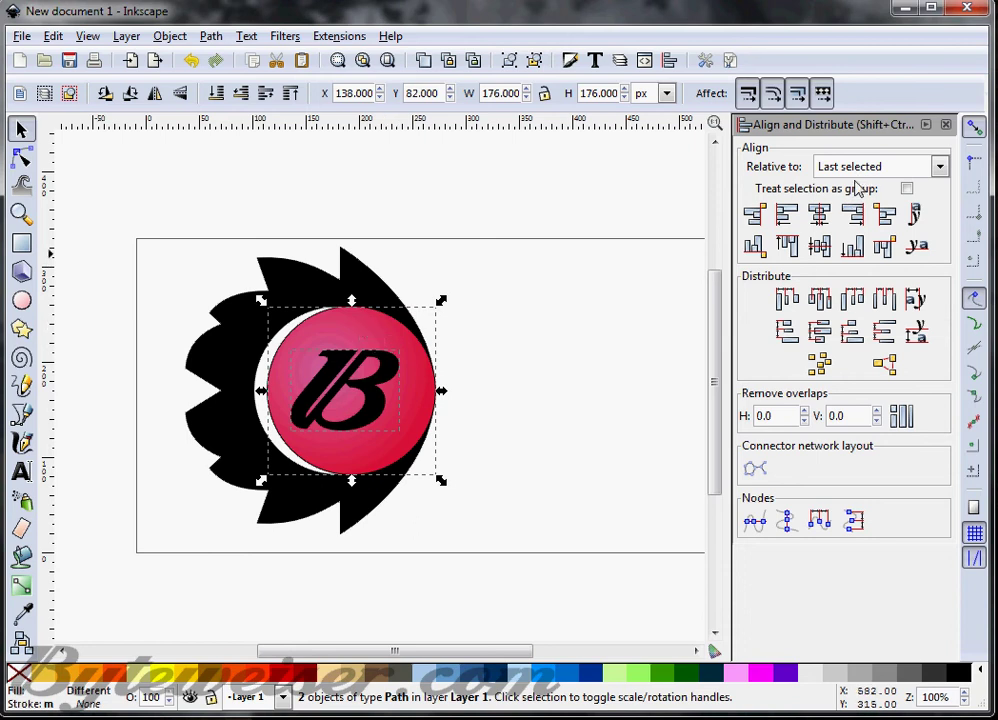
left_click(825, 217)
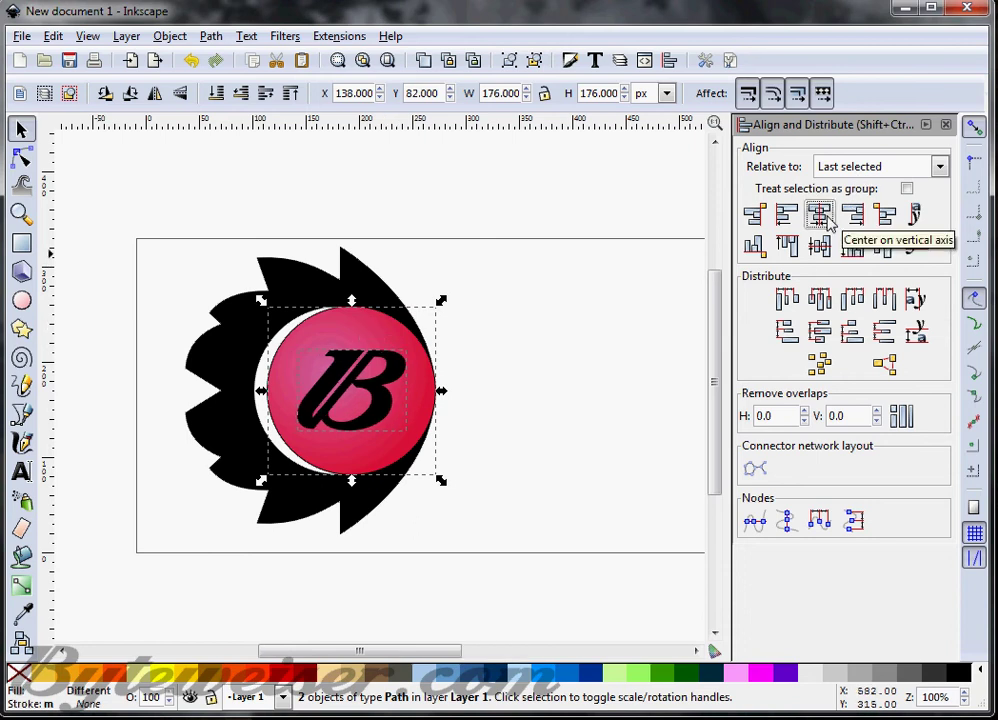
left_click(820, 247)
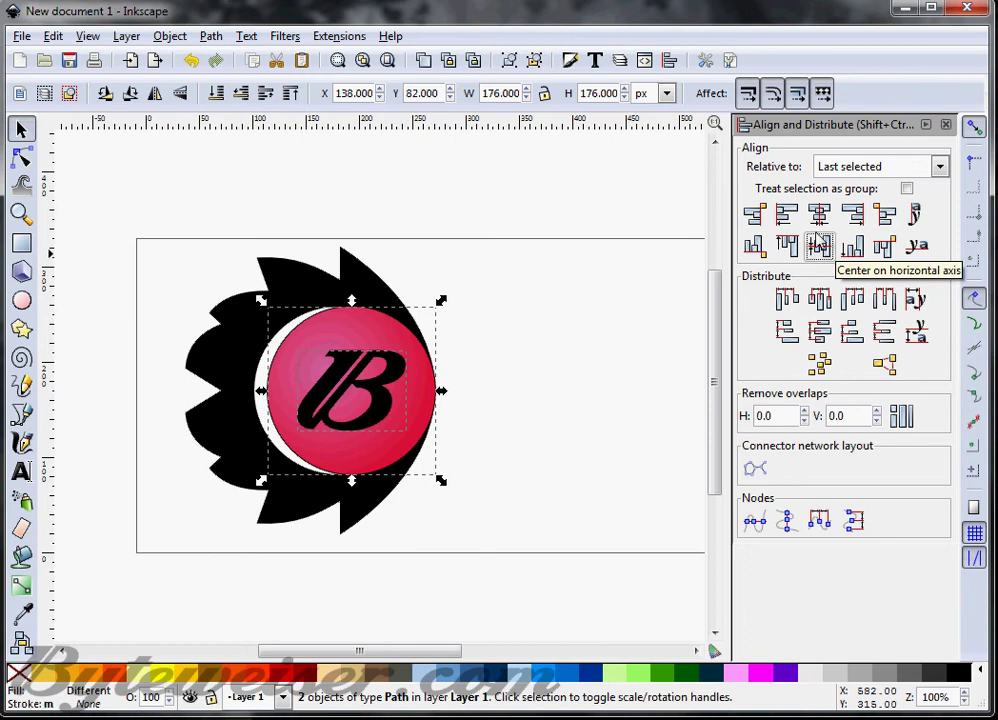
left_click(945, 125)
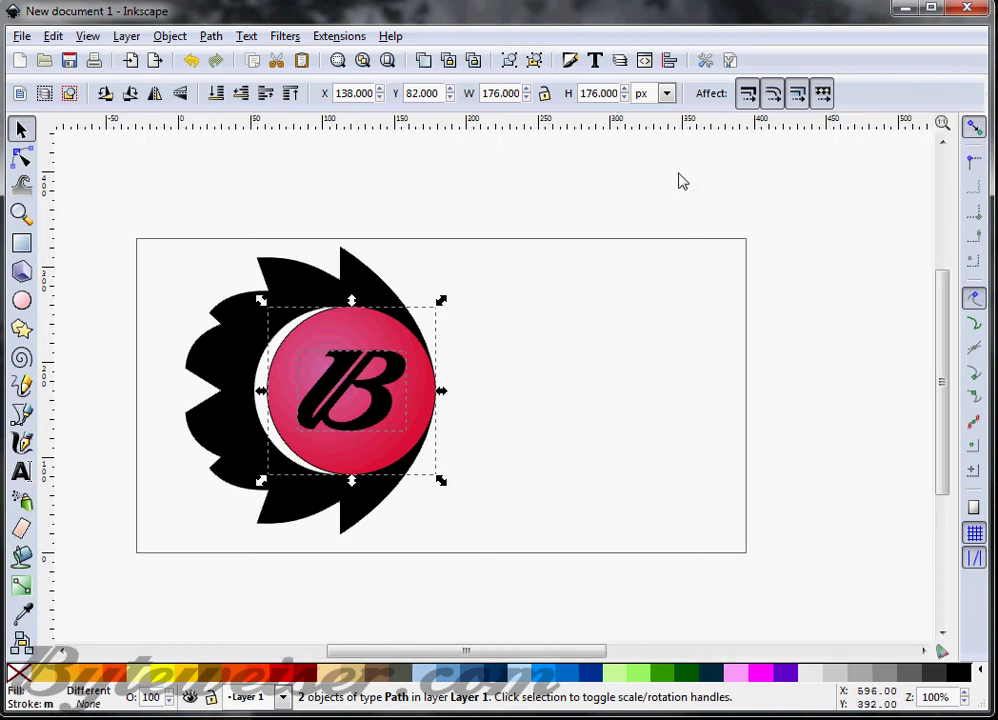
left_click(503, 267)
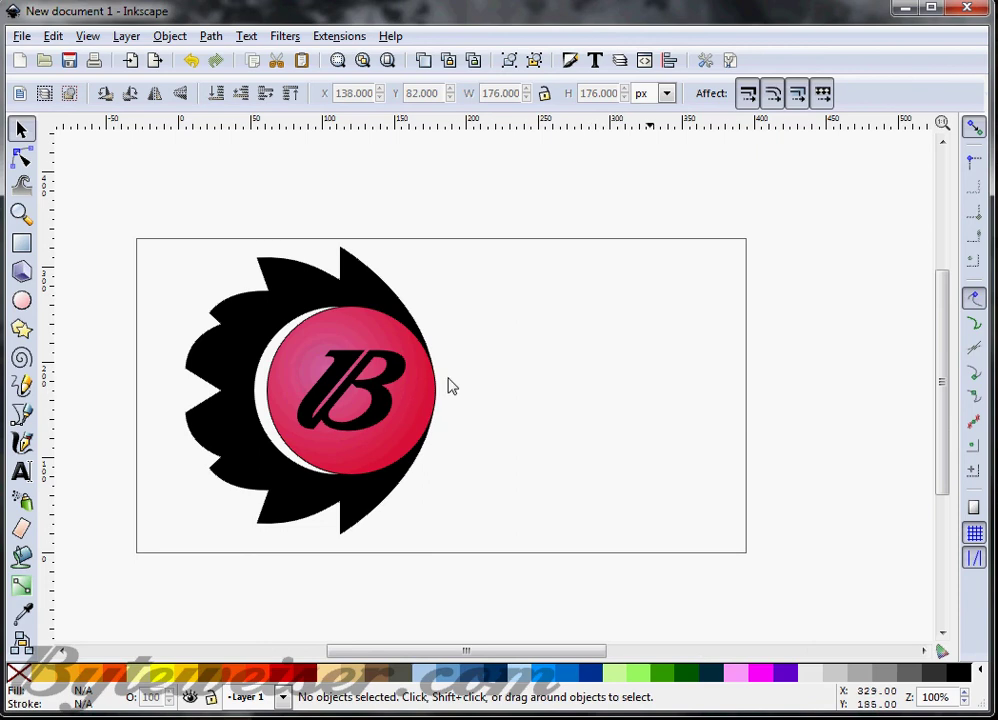
Step: Duplicate the letter B, fill the copy with white (ffffffff) and lower it behind the black letter
left_click(384, 400)
key("ctrl")
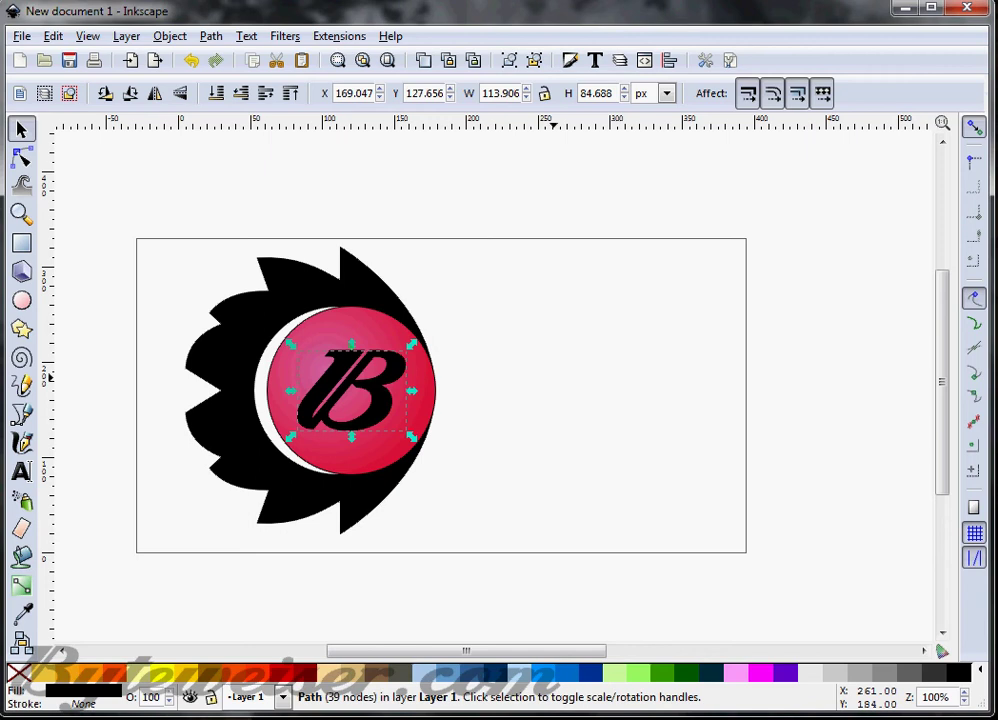
left_click(88, 695)
left_click(722, 352)
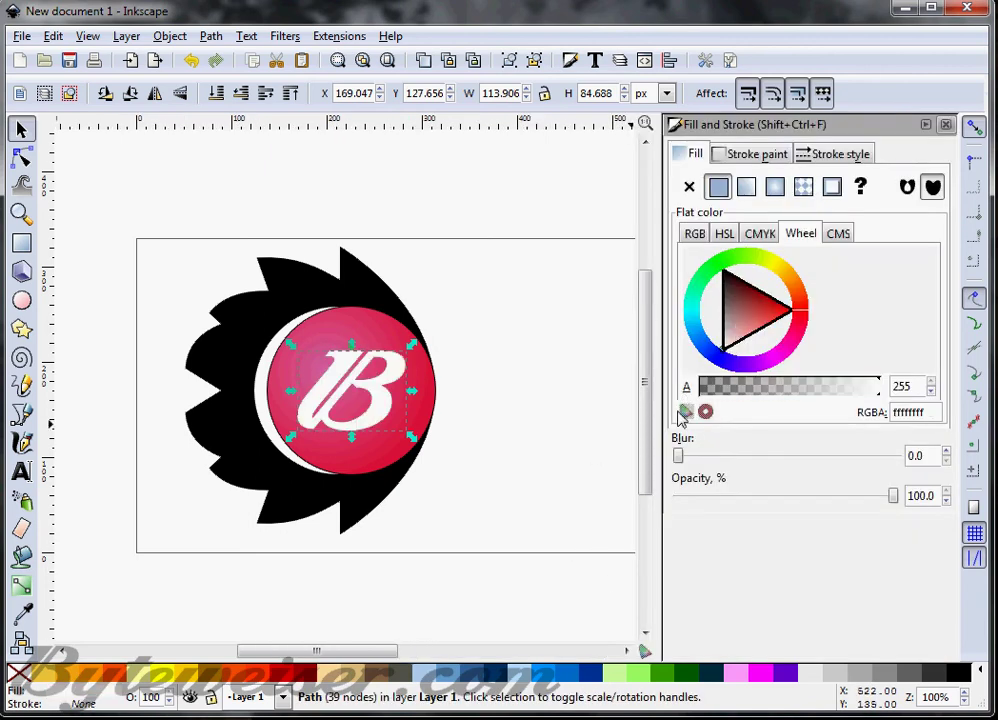
left_click(683, 412)
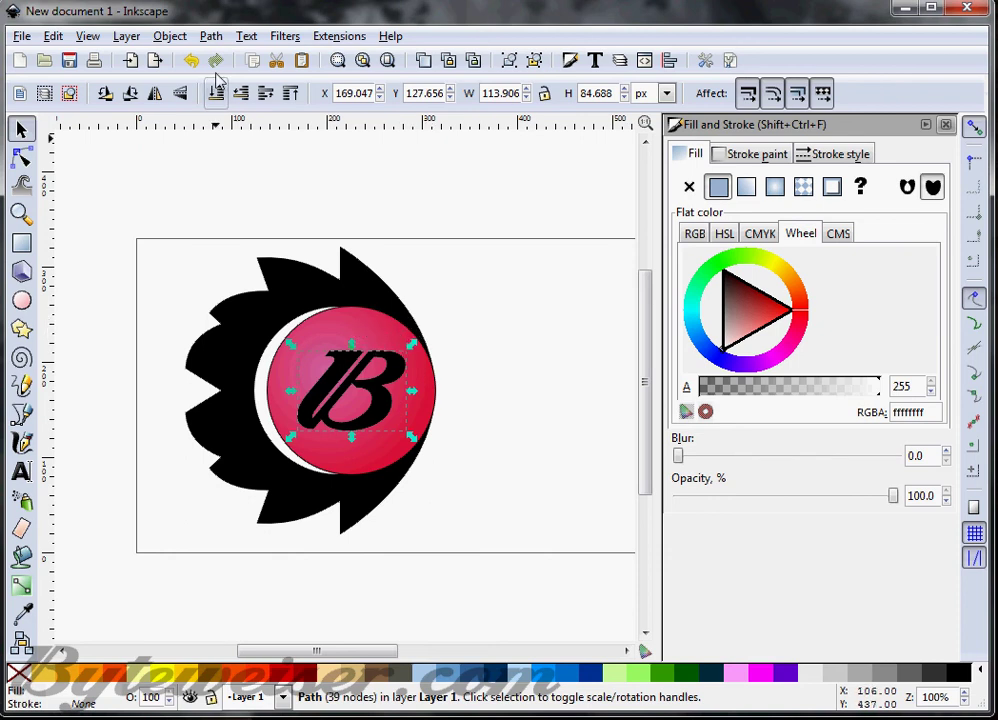
left_click(211, 36)
left_click(278, 381)
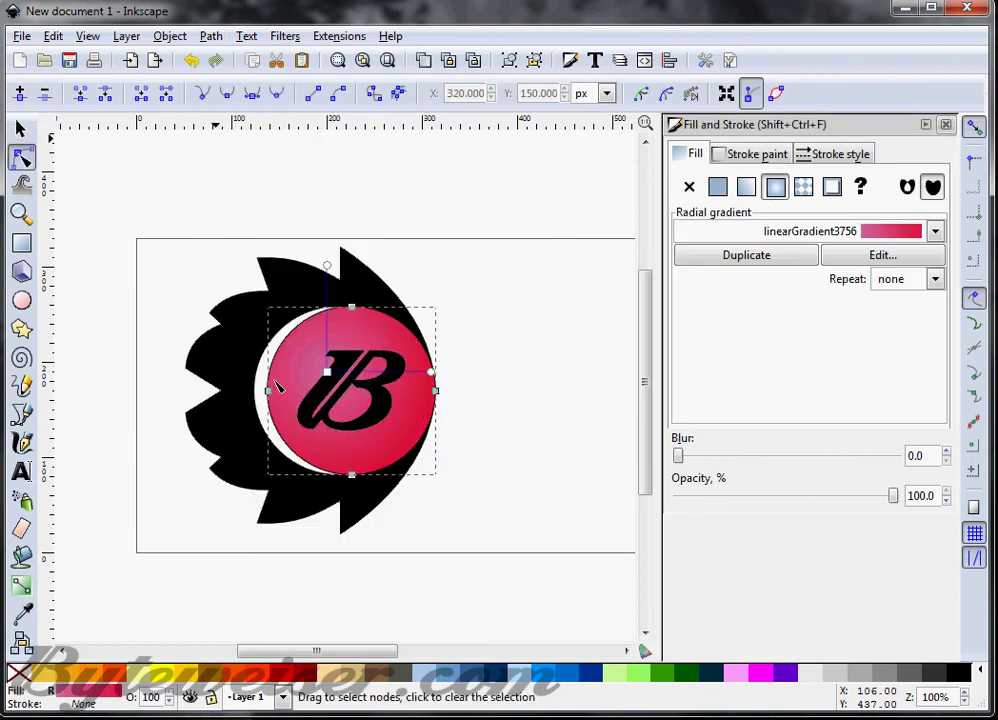
key("s")
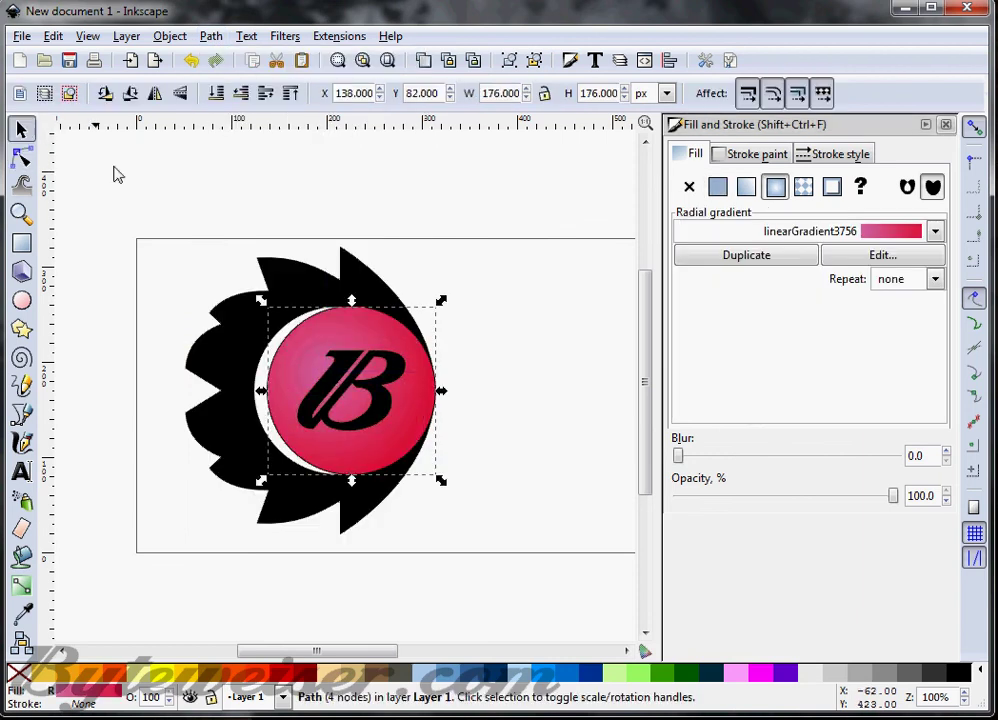
left_click(446, 370)
Step: Apply a Dynamic Offset to the white letter copy and outset it by 1 pt to about 116 by 87 px
left_click(392, 416)
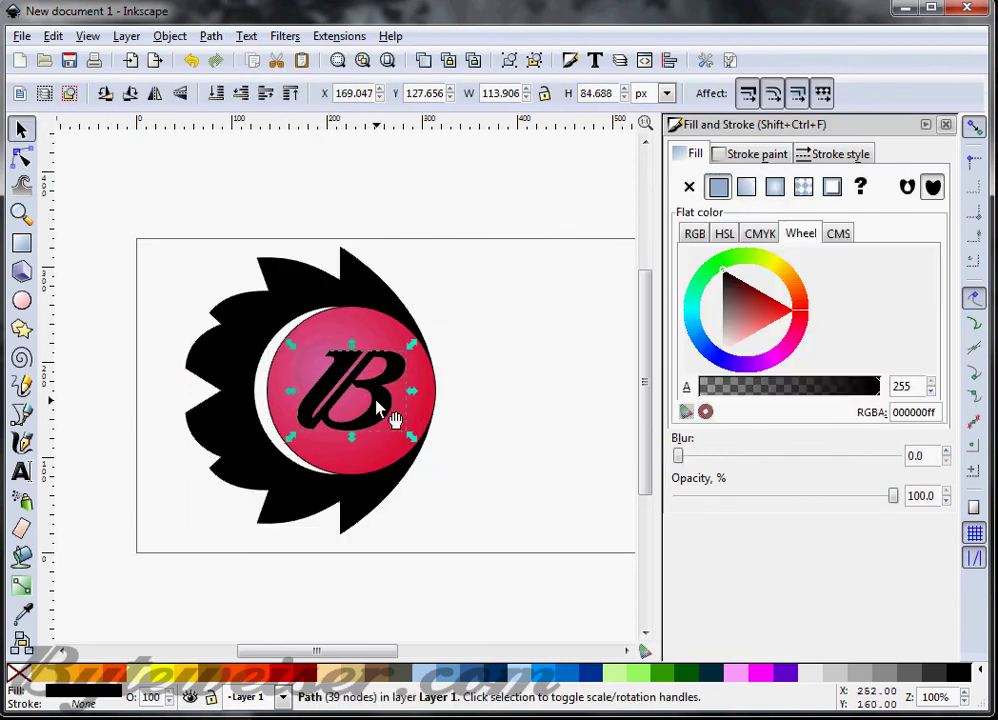
left_click(211, 36)
left_click(258, 380)
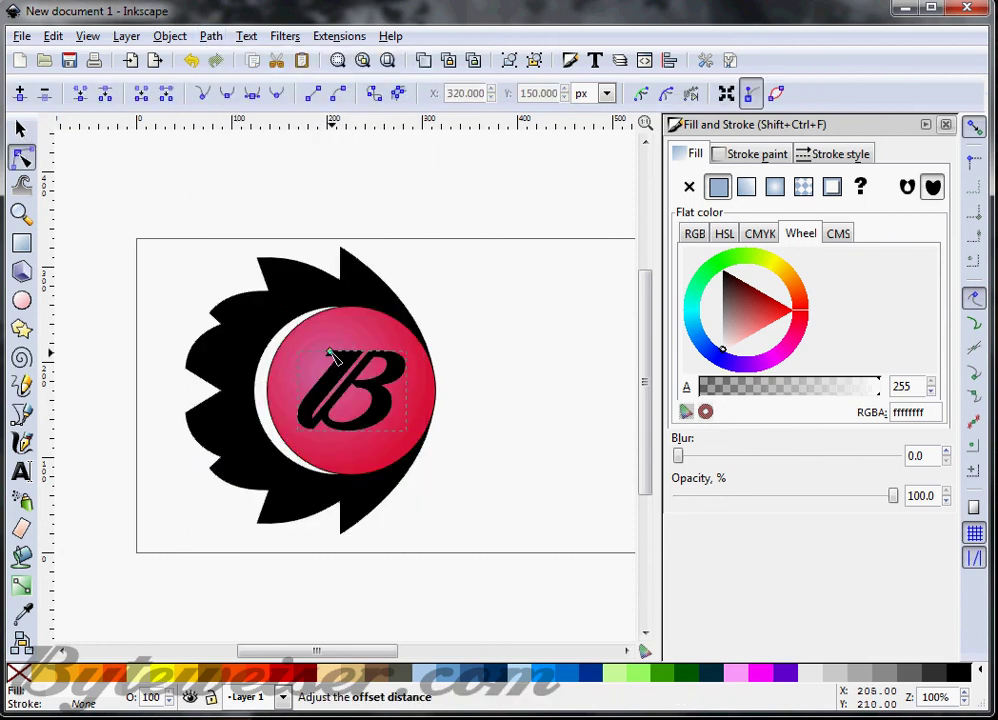
left_click_drag(332, 356, 331, 353)
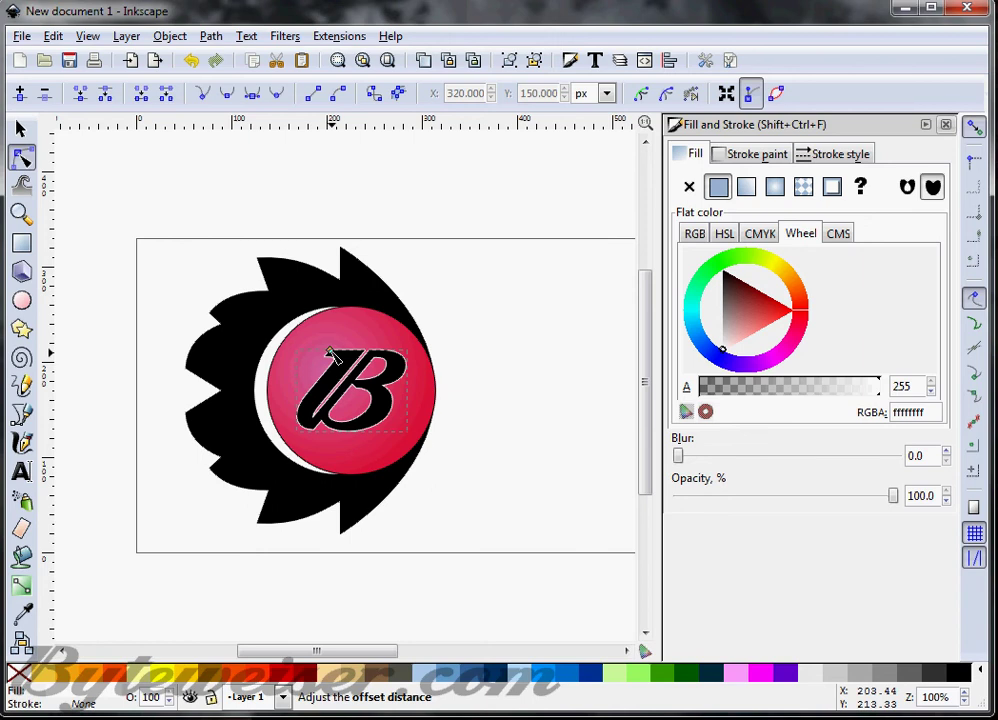
left_click(21, 129)
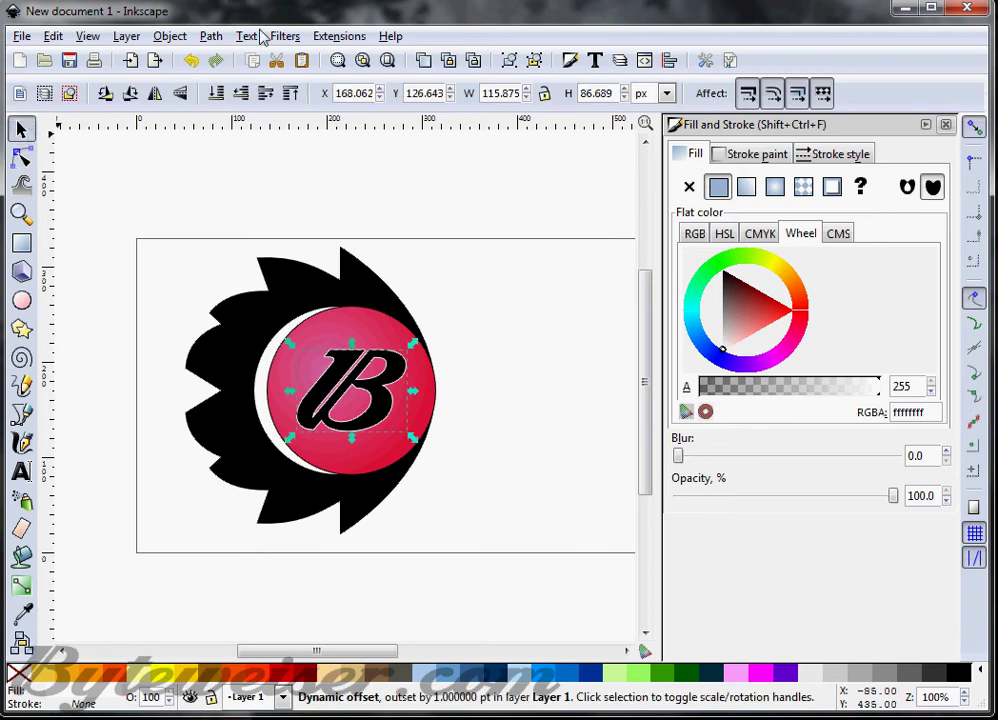
Step: Convert the white offset letter to a path and deselect it
left_click(212, 37)
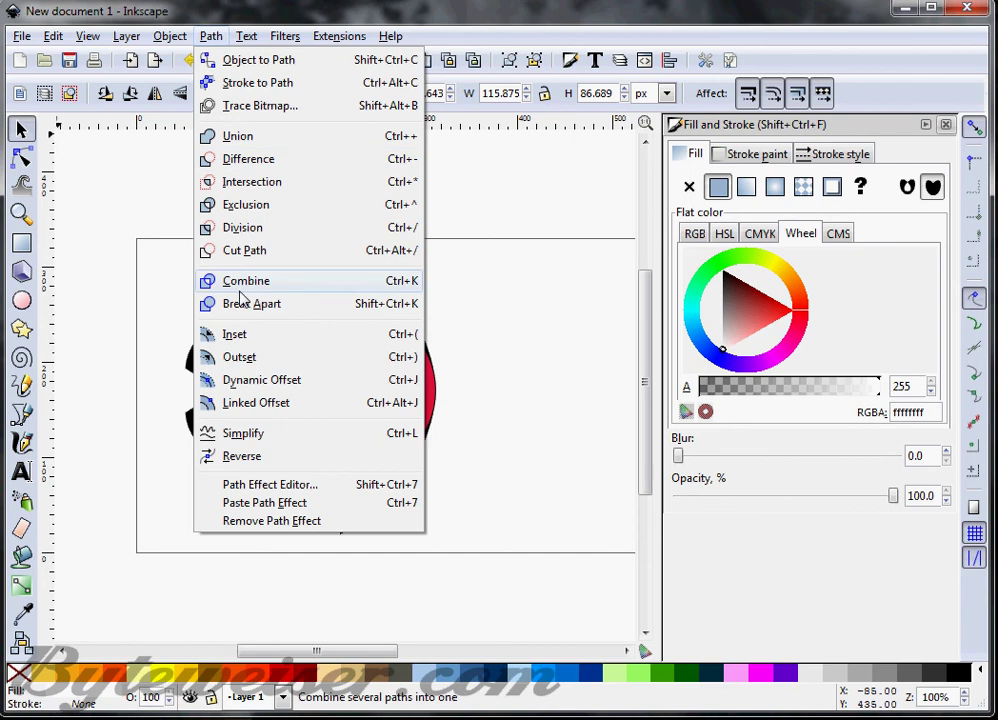
left_click(285, 60)
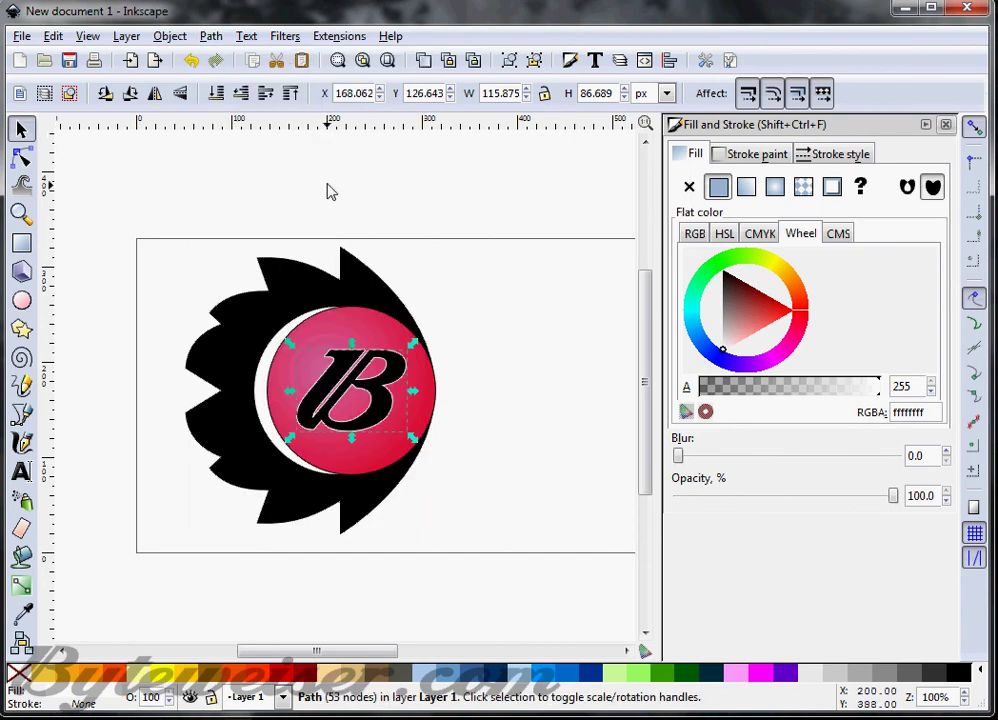
left_click(501, 296)
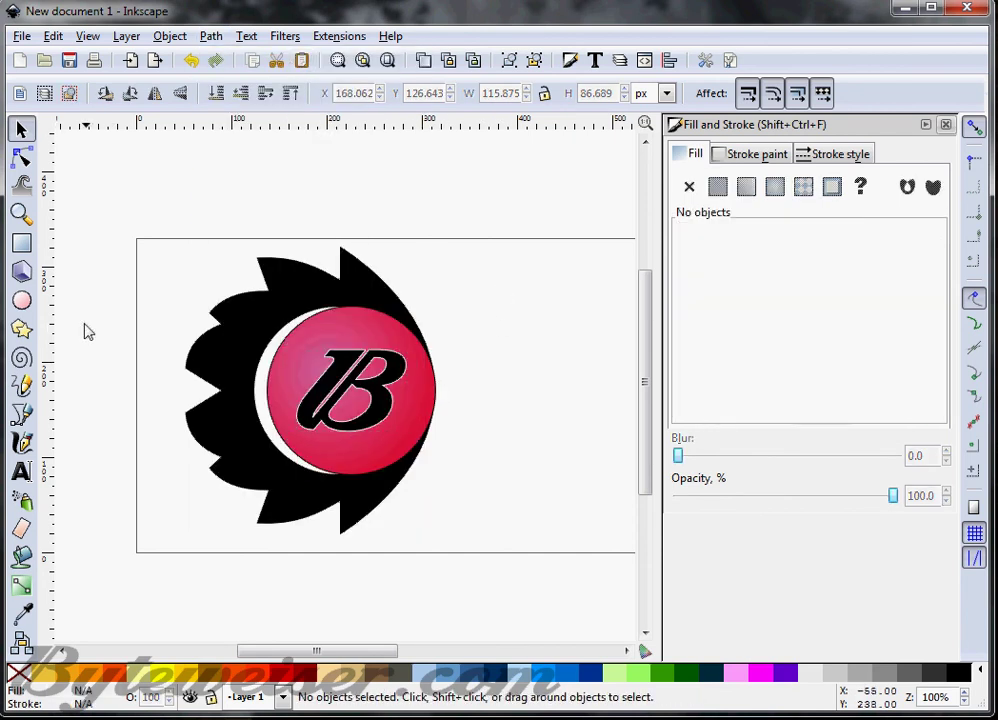
Step: Draw a white ellipse about 143 by 69 px and move it over the upper part of the ball
left_click(22, 300)
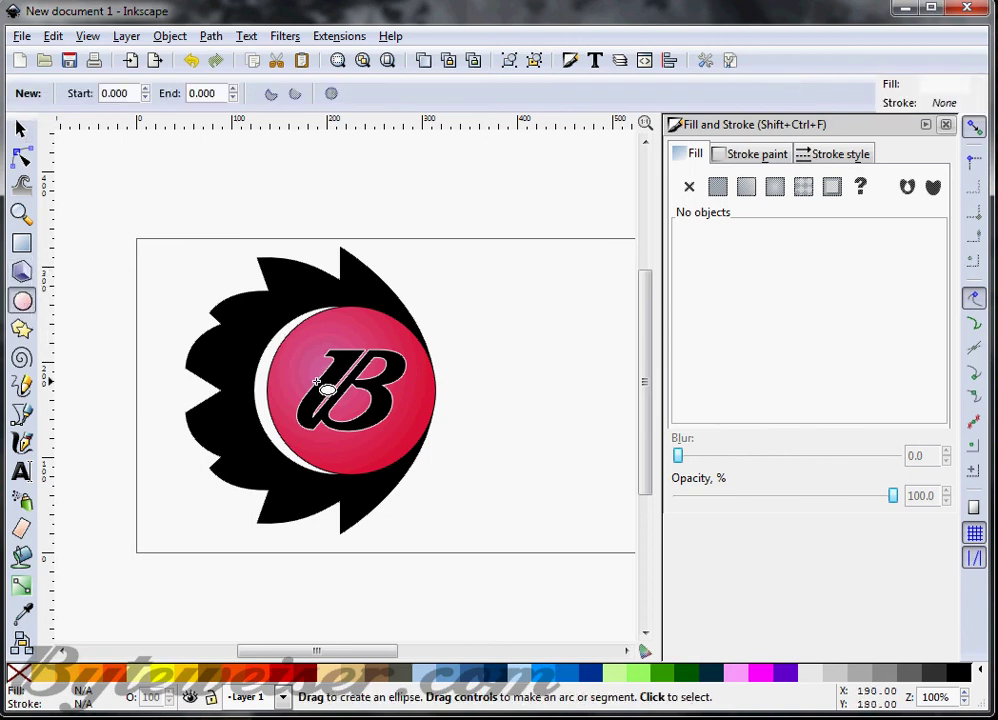
left_click_drag(286, 335, 429, 404)
key("F1")
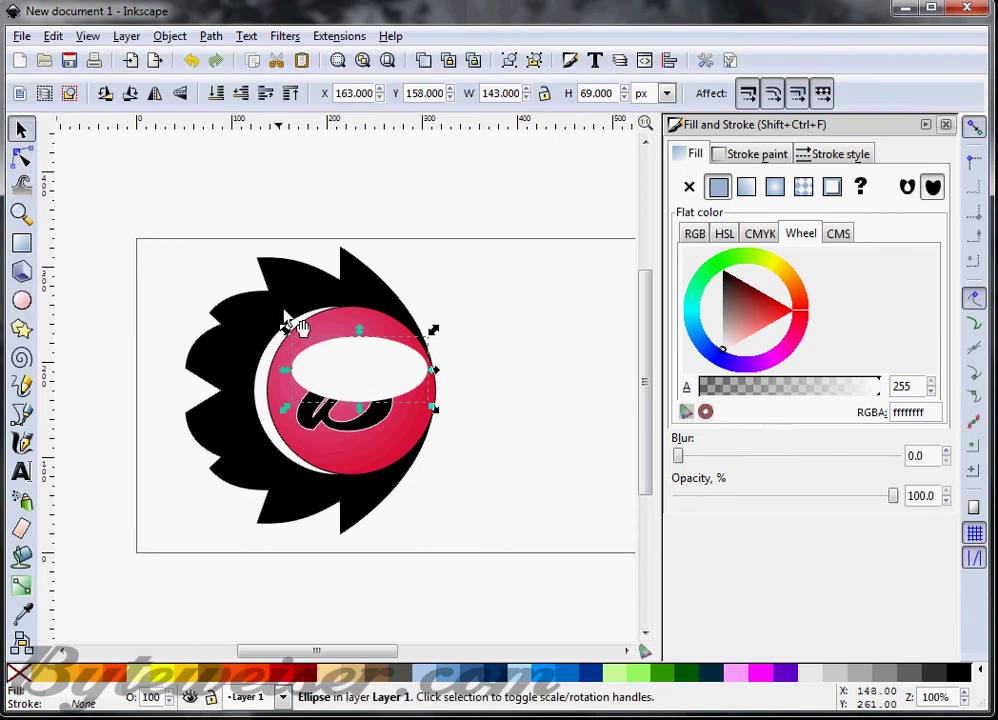
left_click_drag(352, 368, 339, 351)
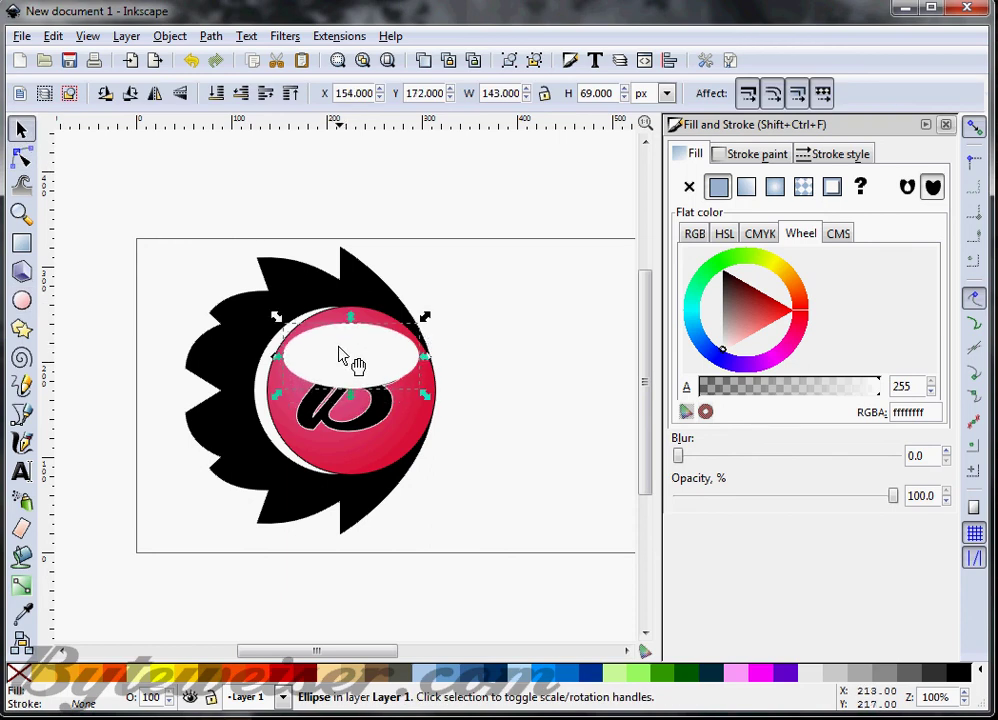
Step: Center the white ellipse horizontally on the ball relative to Last selected, and clear the selection
key("shift")
left_click(421, 432, "shift")
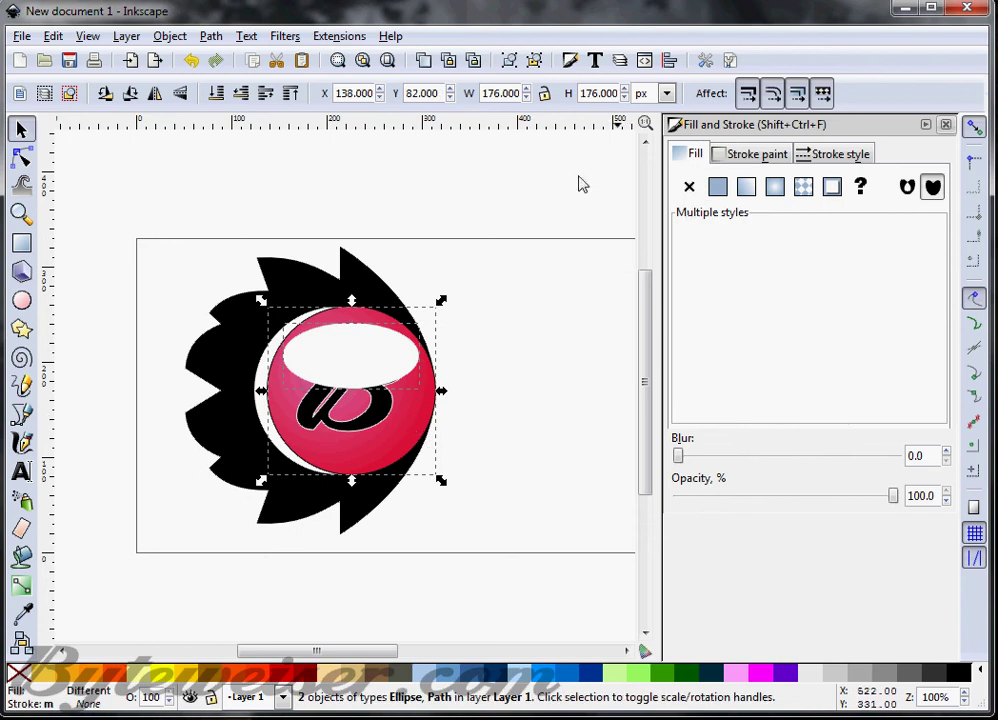
left_click(170, 36)
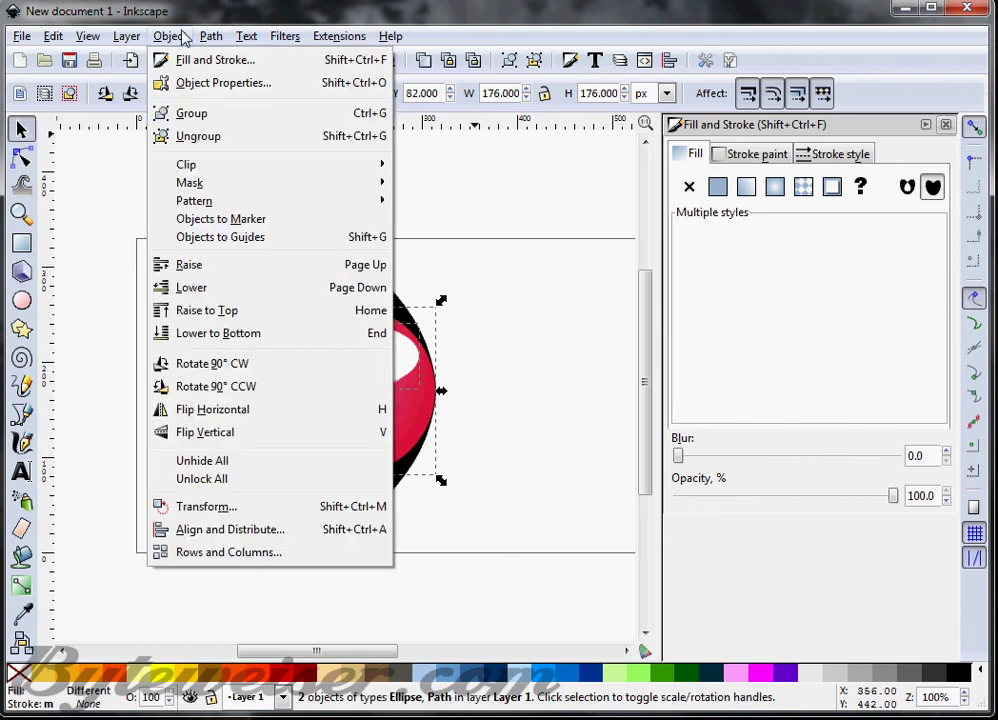
left_click(205, 529)
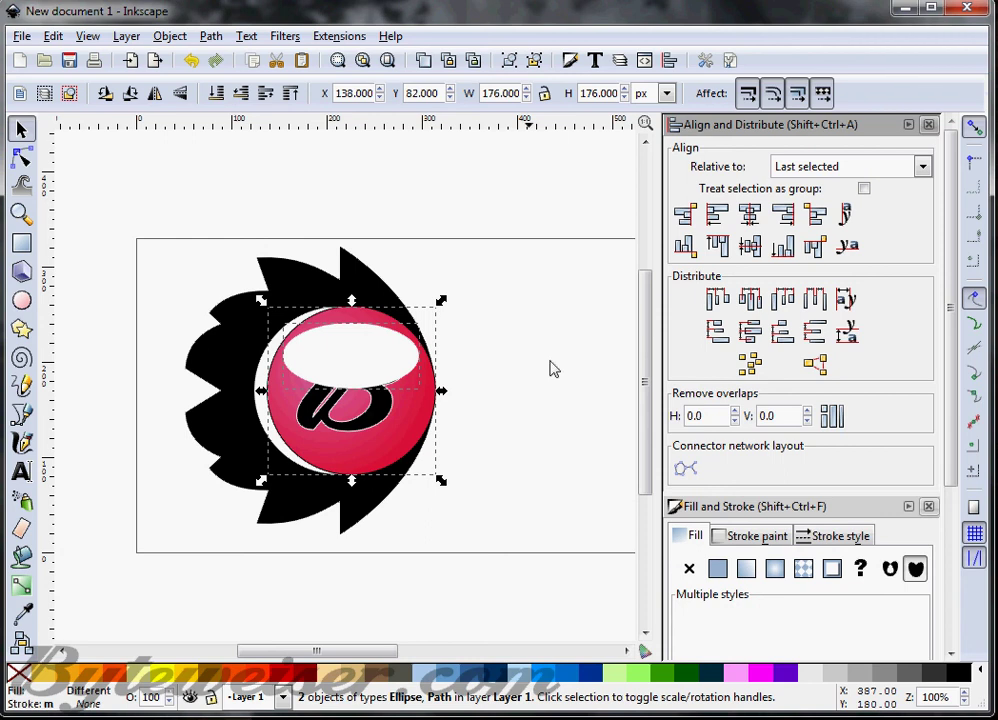
left_click(755, 220)
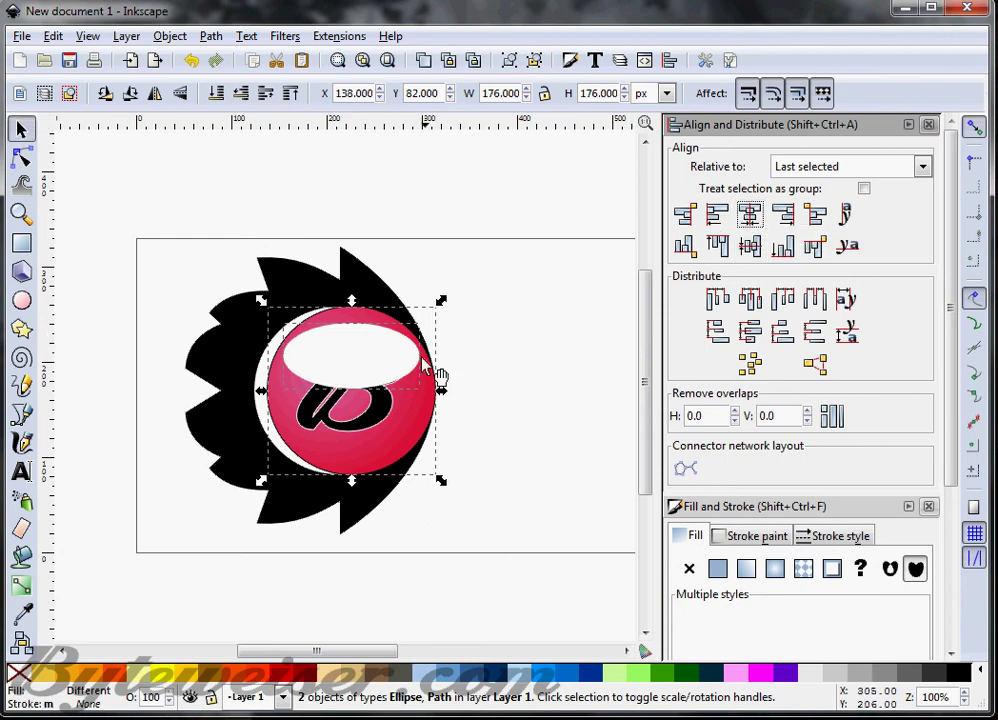
left_click(486, 339)
Step: Nudge the white ellipse up in small steps to Y 177 px
left_click(370, 360)
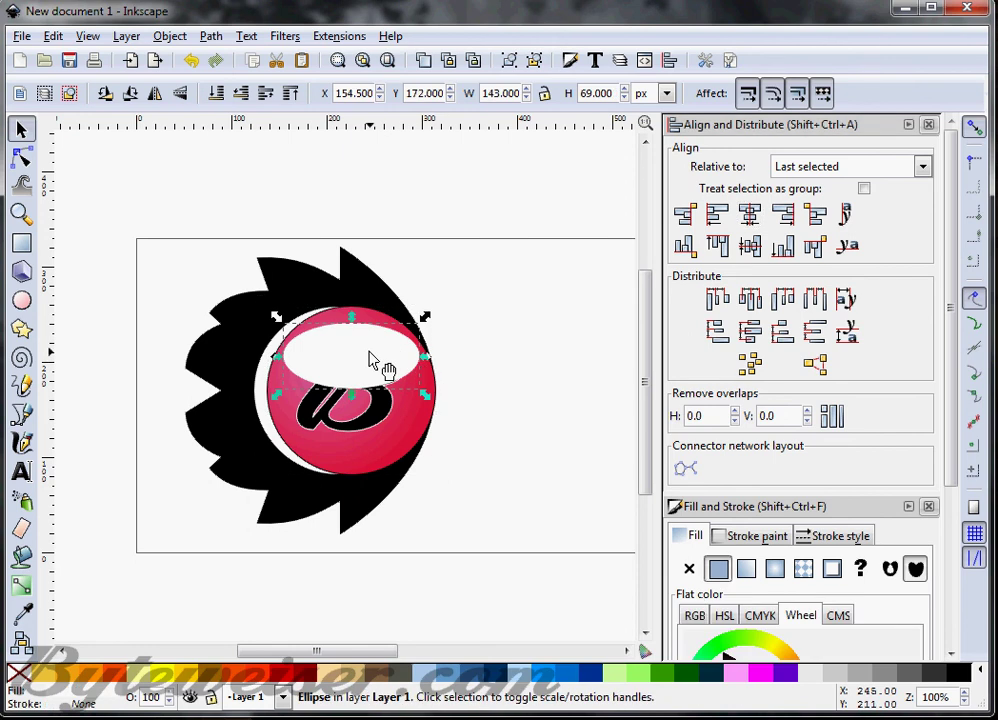
key("alt+Up")
key("alt+Up")
key("alt+Up")
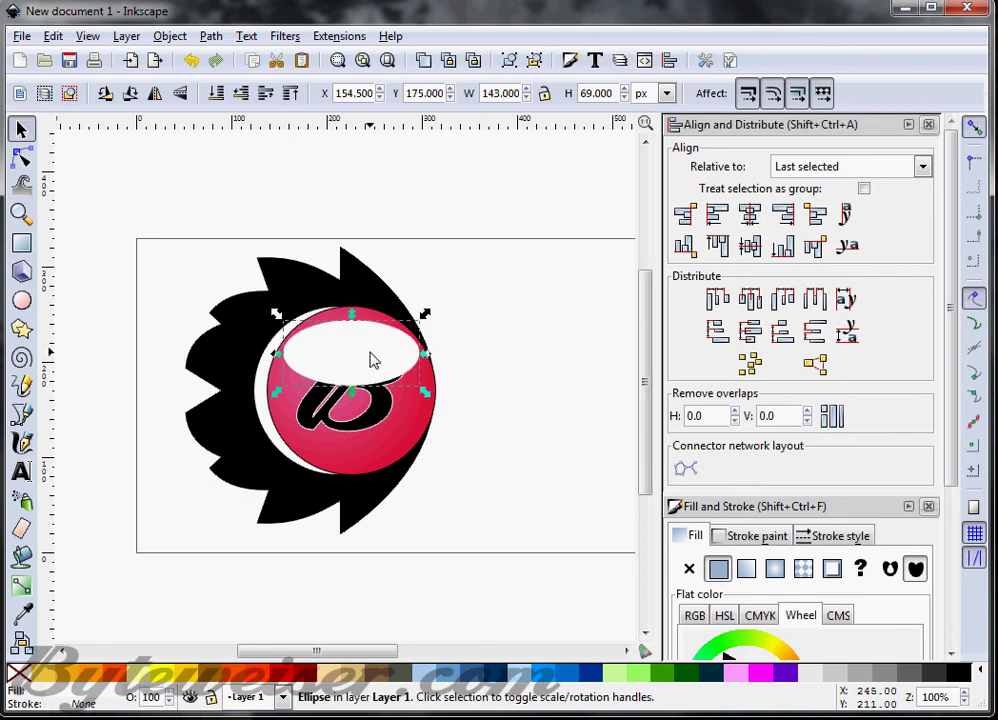
key("alt+Up")
key("alt+Up")
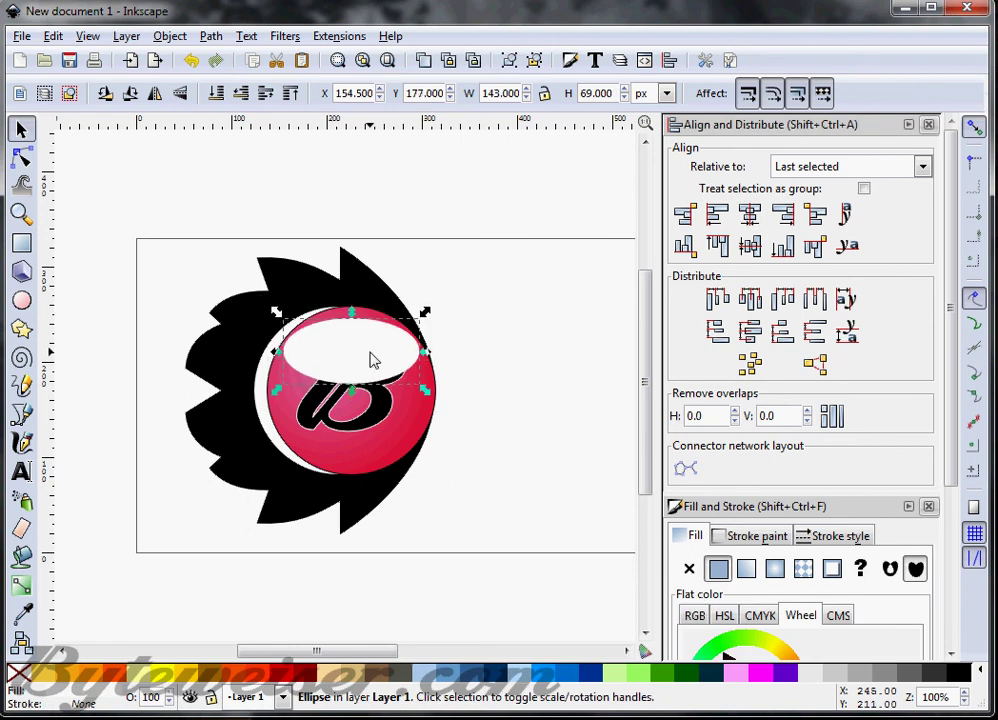
Step: Convert the white ellipse to a path and close the alignment dialog
left_click(211, 36)
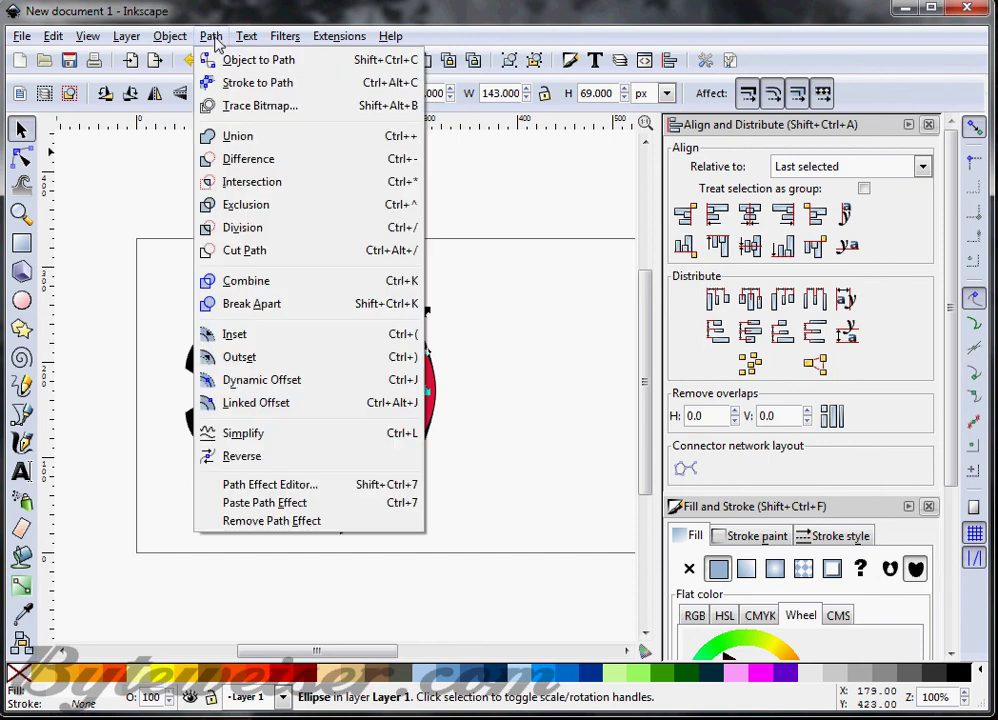
left_click(224, 59)
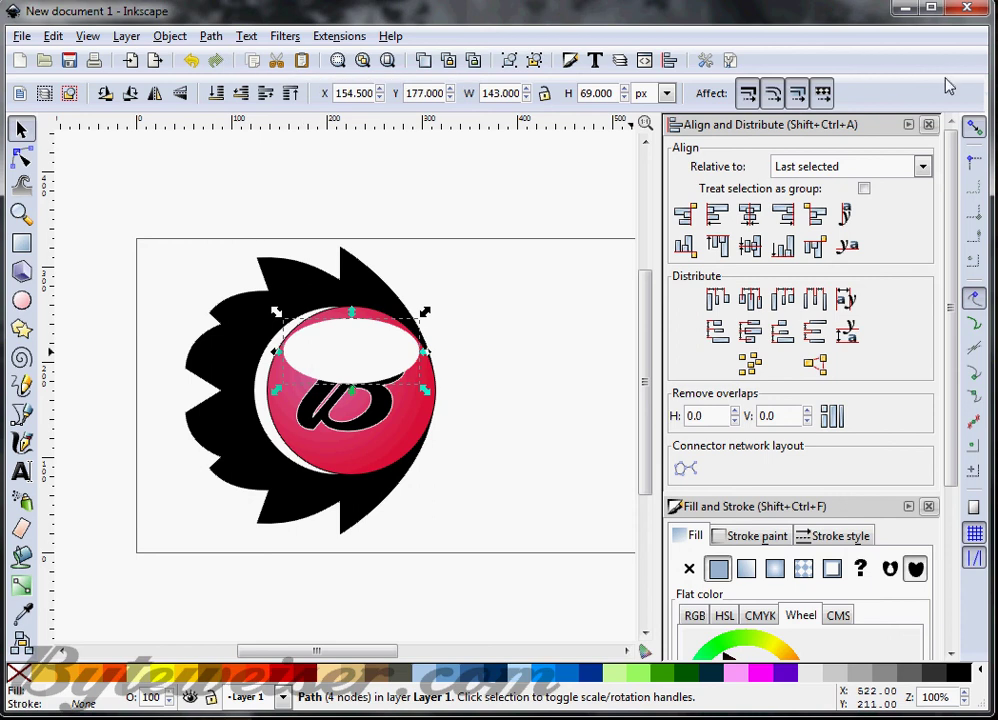
left_click(928, 124)
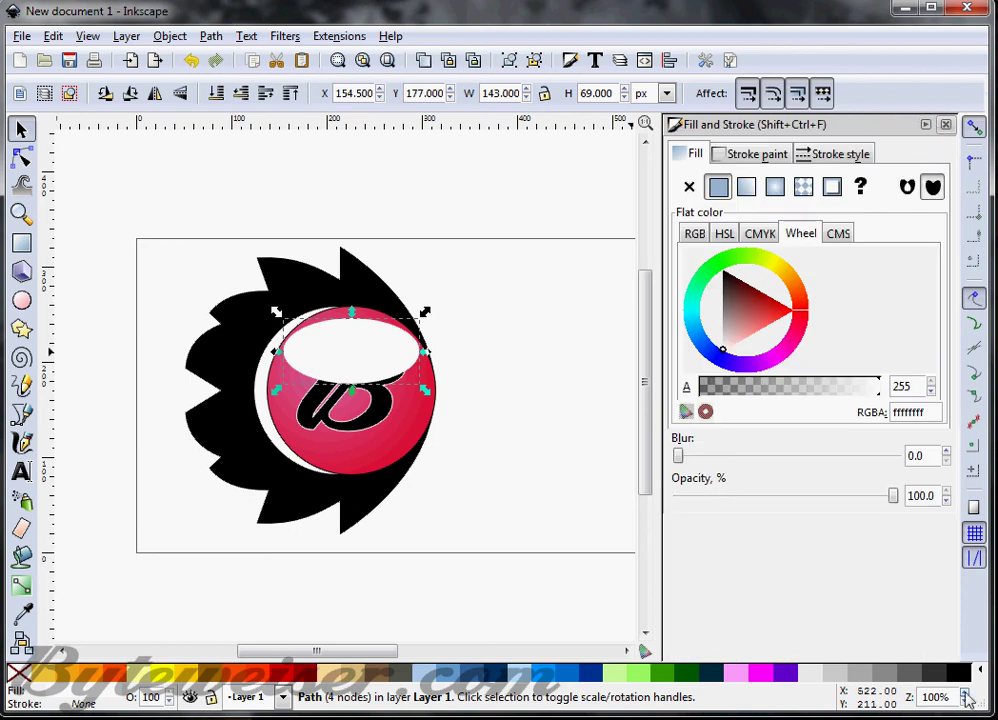
Step: Raise the top node of the white ellipse to about Y 257 px, just inside the ball's upper edge
scroll(966, 698, "up", 5)
scroll(600, 530, "up", 5)
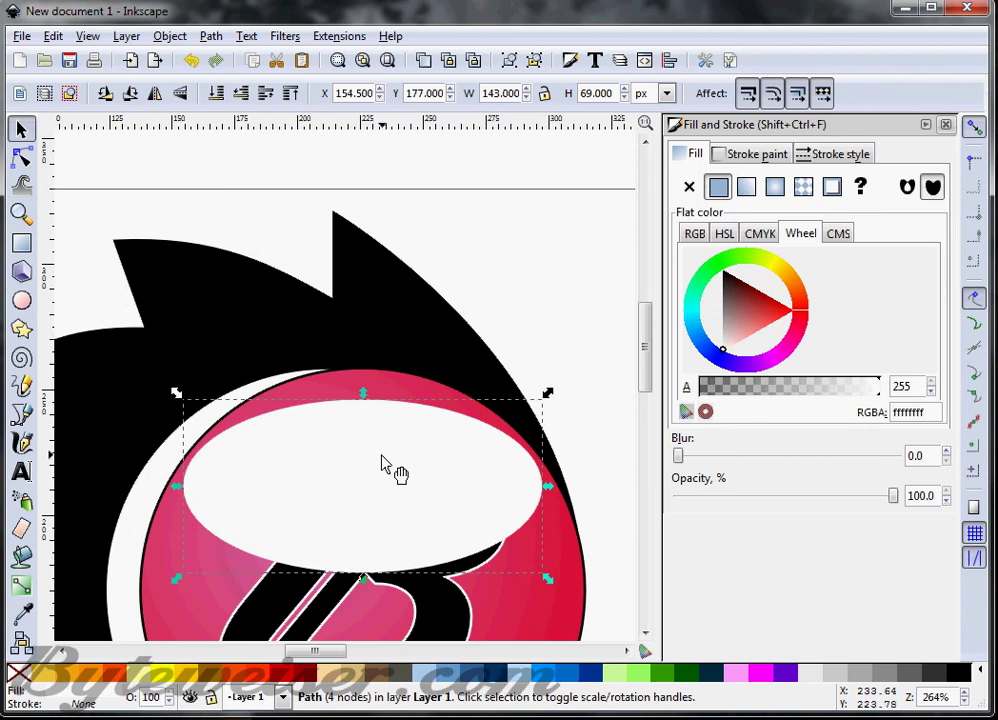
left_click(22, 159)
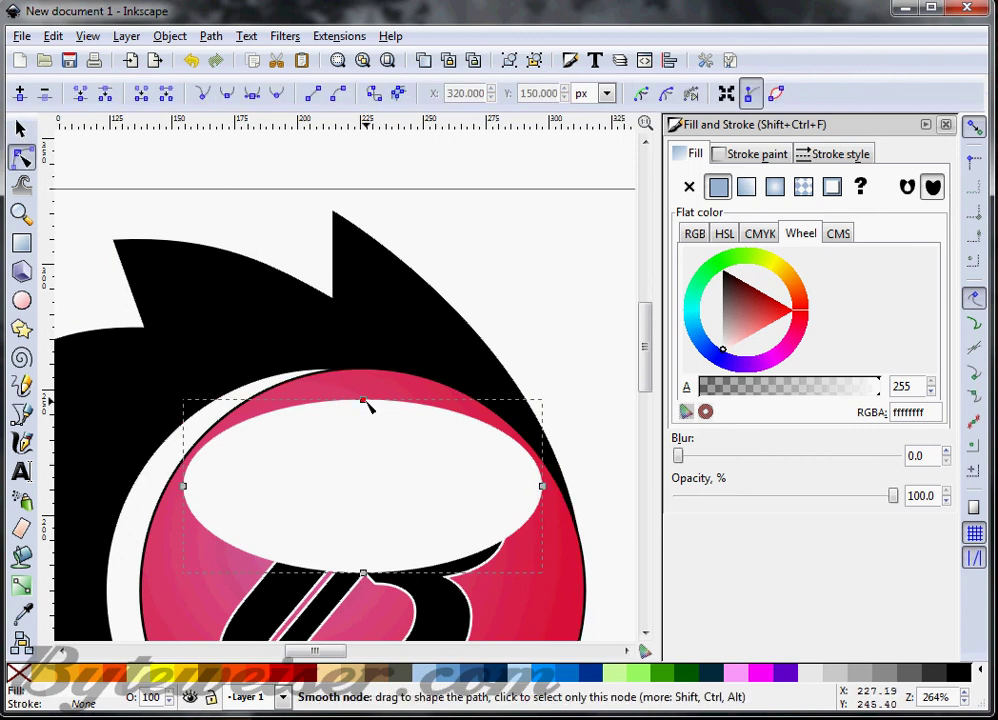
left_click(363, 401)
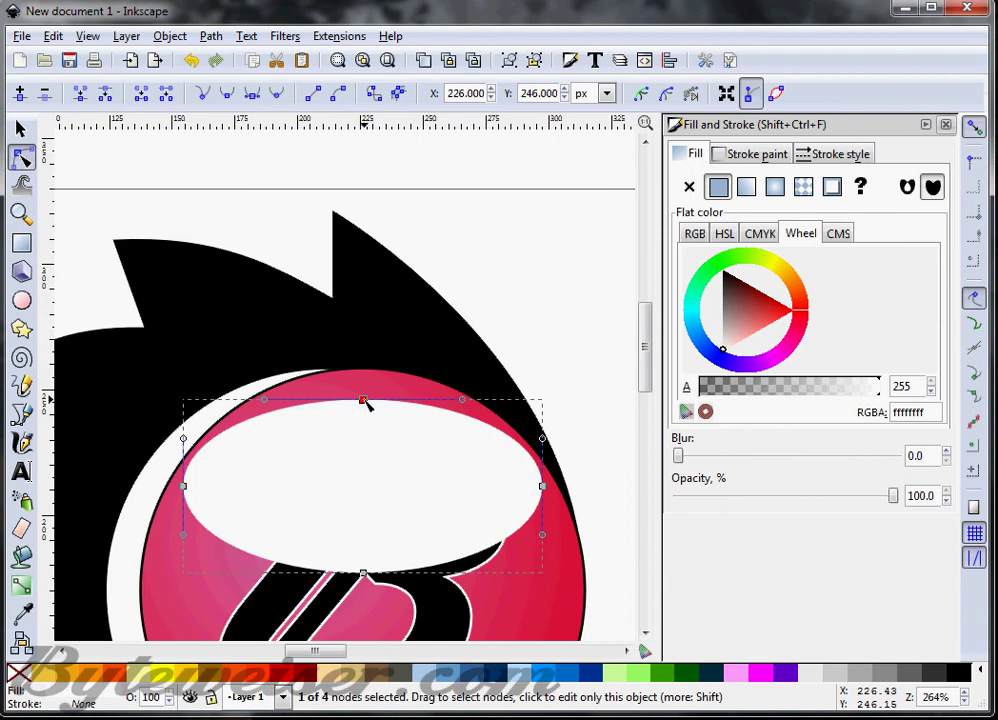
key("Up")
key("Up")
key("Up")
key("Up")
key("Up")
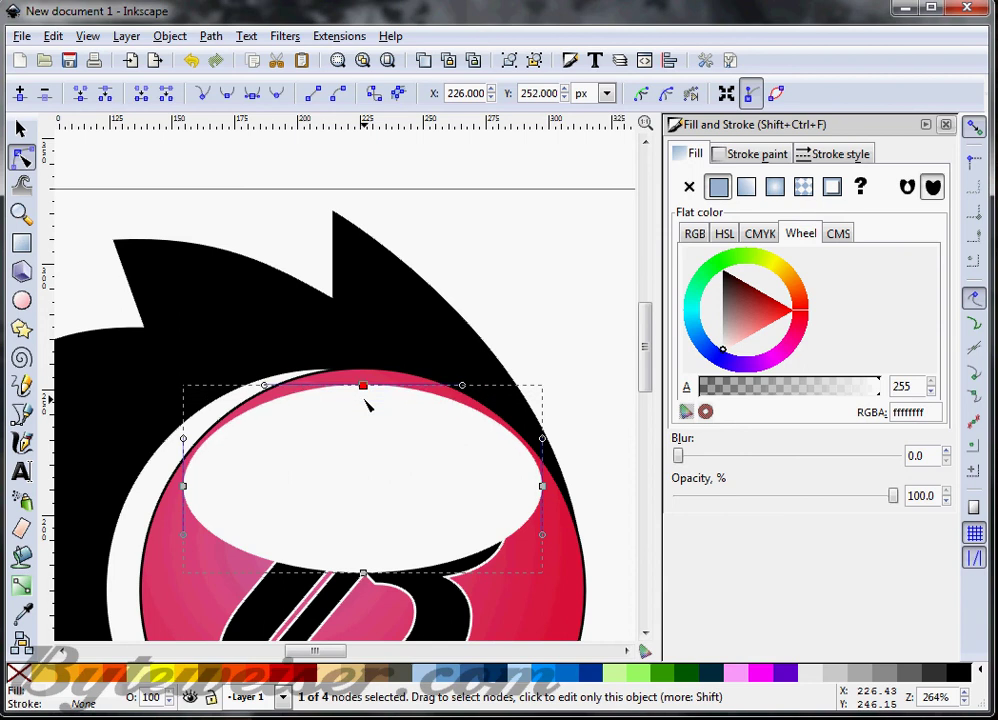
key("Up")
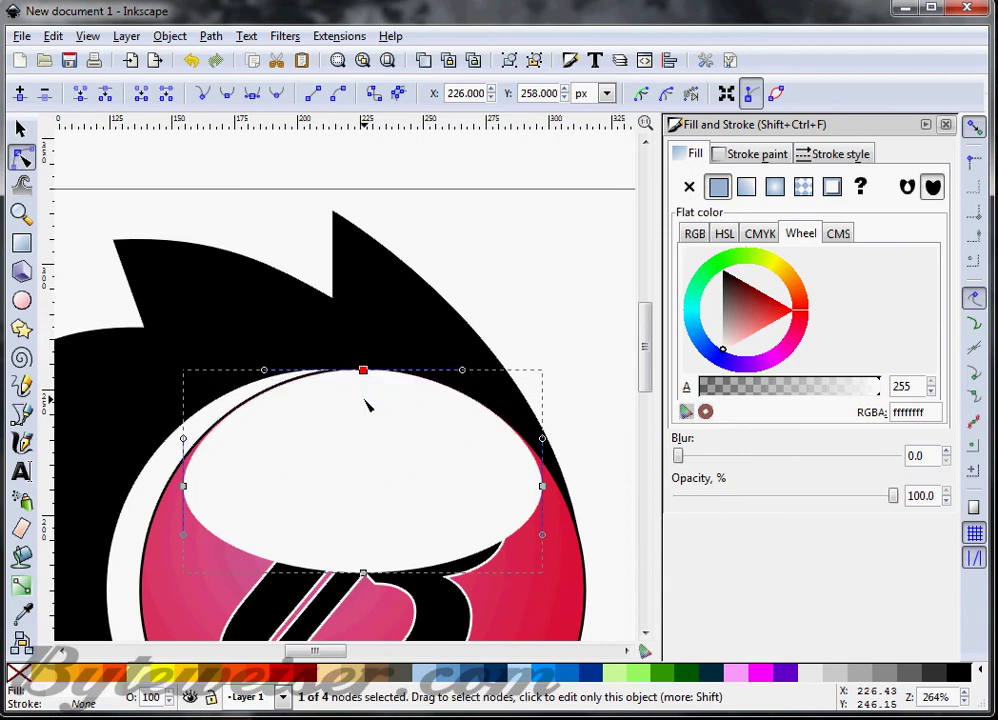
key("alt+Down")
key("alt+Down")
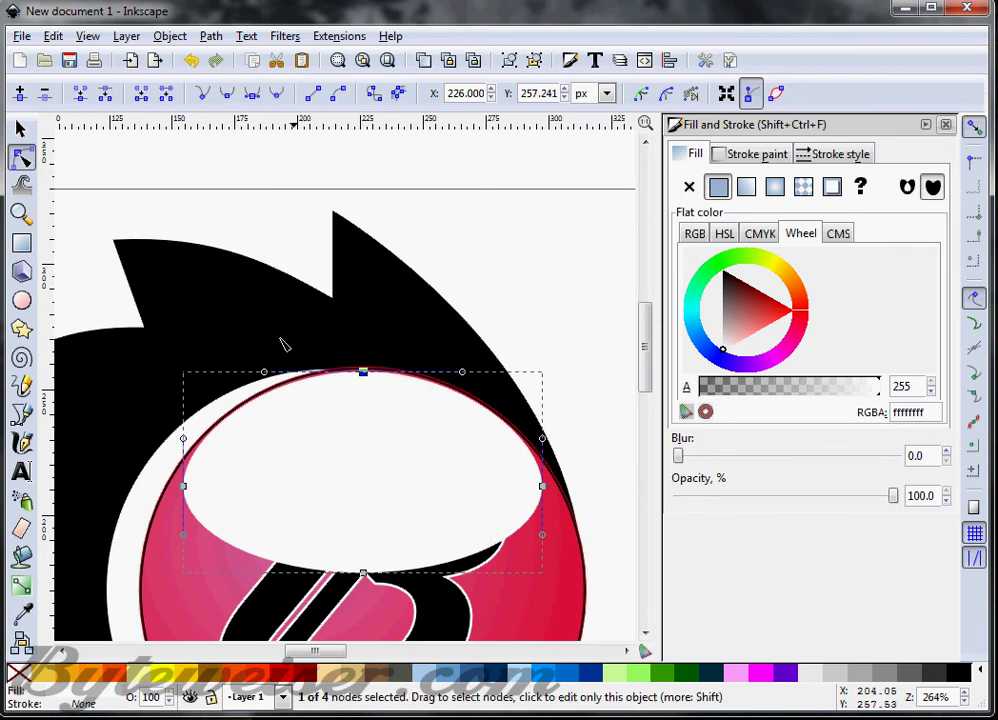
Step: Fill the white highlight shape with a linear gradient and set its first stop's alpha to 125
left_click(20, 129)
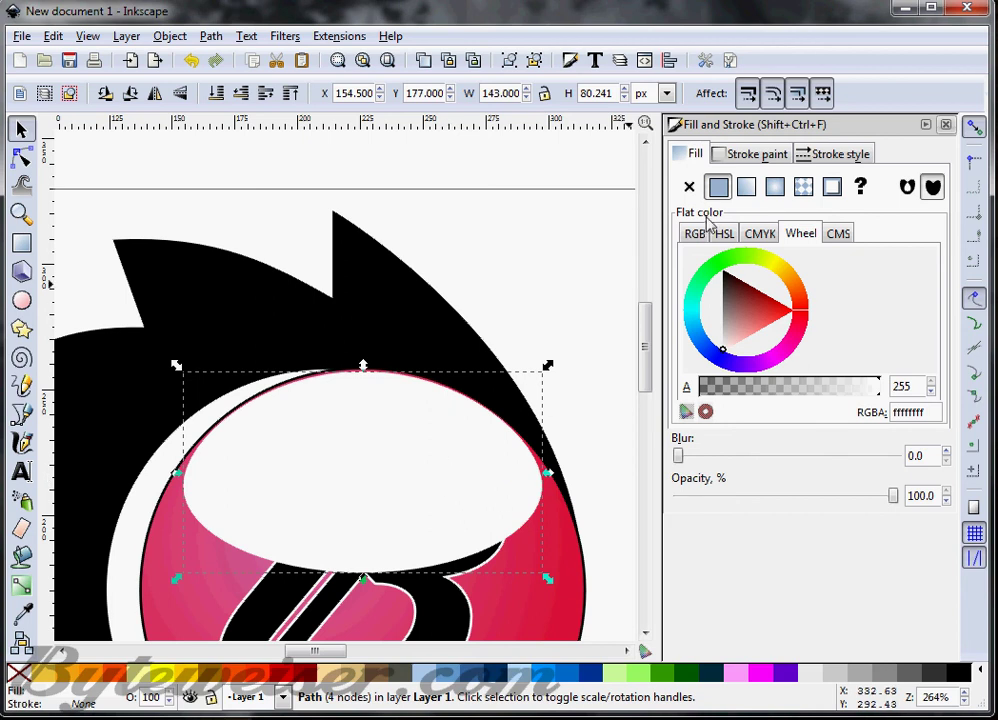
left_click(746, 187)
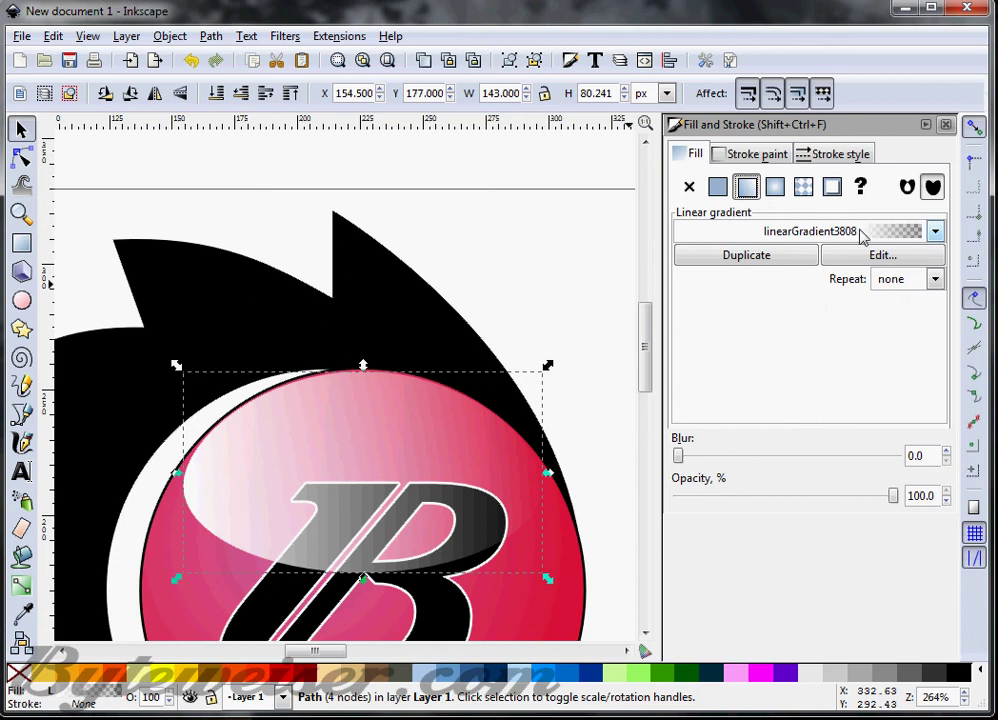
left_click(876, 257)
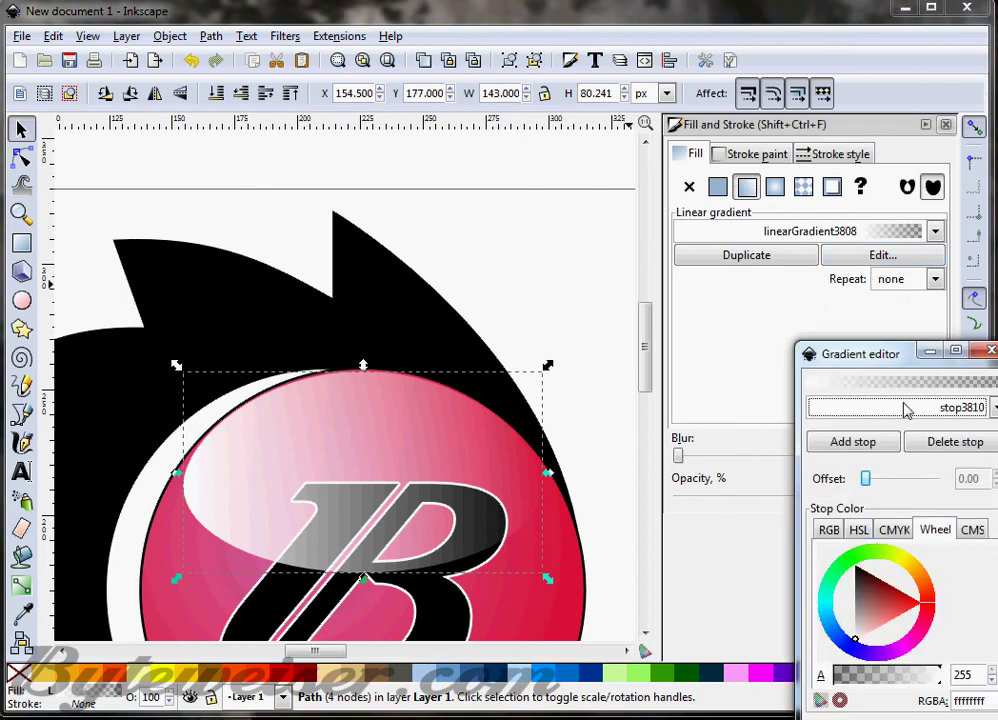
left_click(993, 408)
left_click(924, 412)
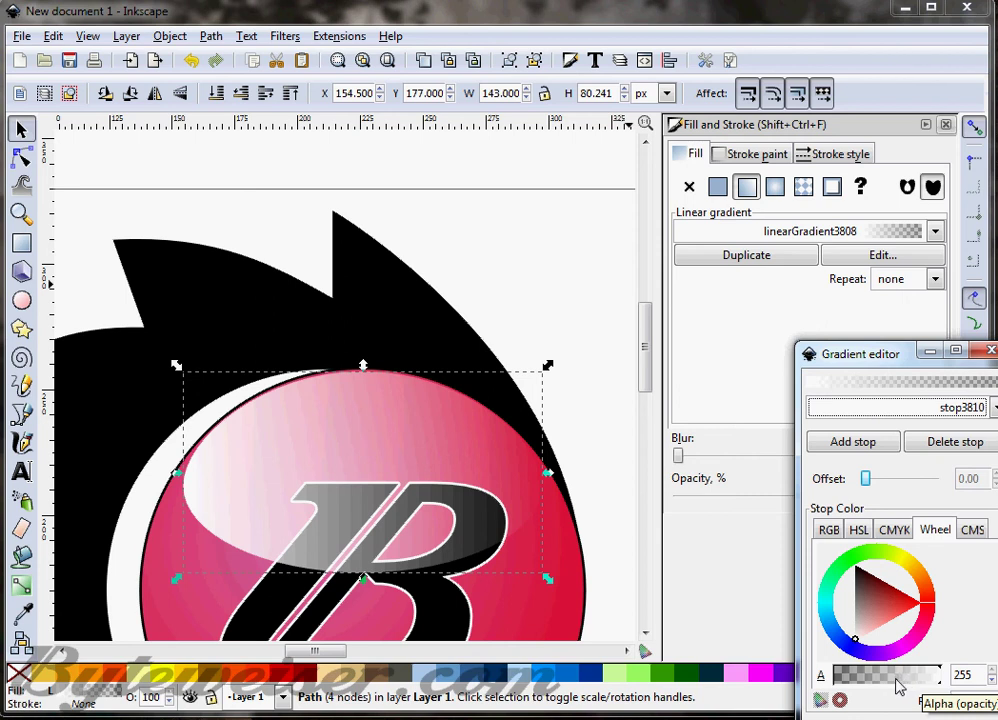
left_click_drag(898, 686, 888, 684)
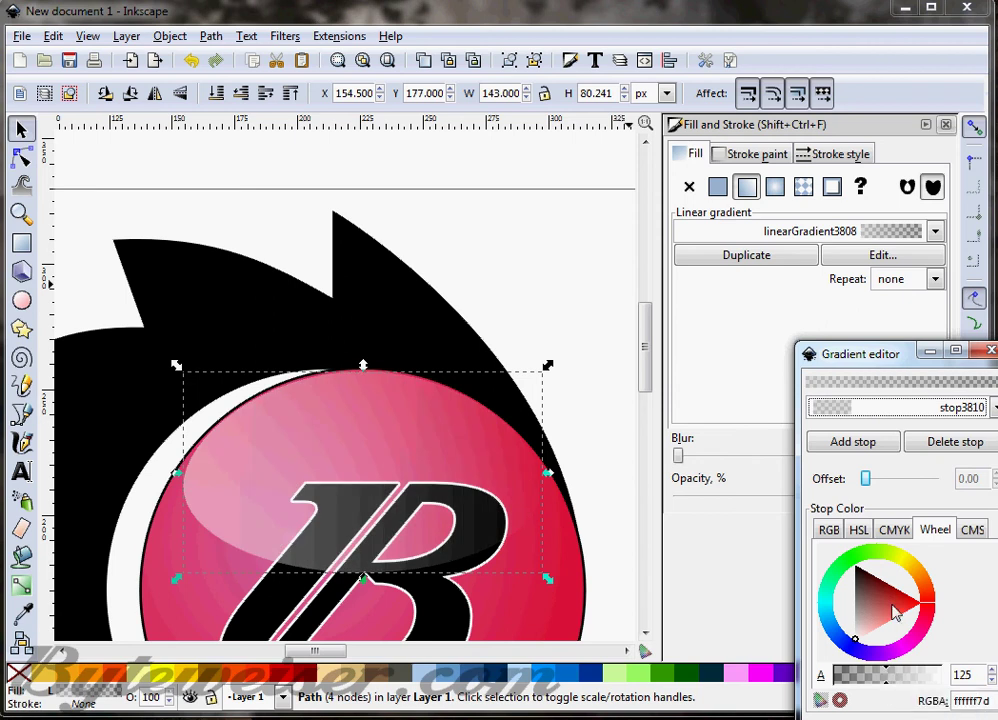
Step: Set the alpha of the highlight gradient's end stop to 25 and close the gradient editor
left_click(921, 415)
left_click(987, 412)
left_click(990, 413)
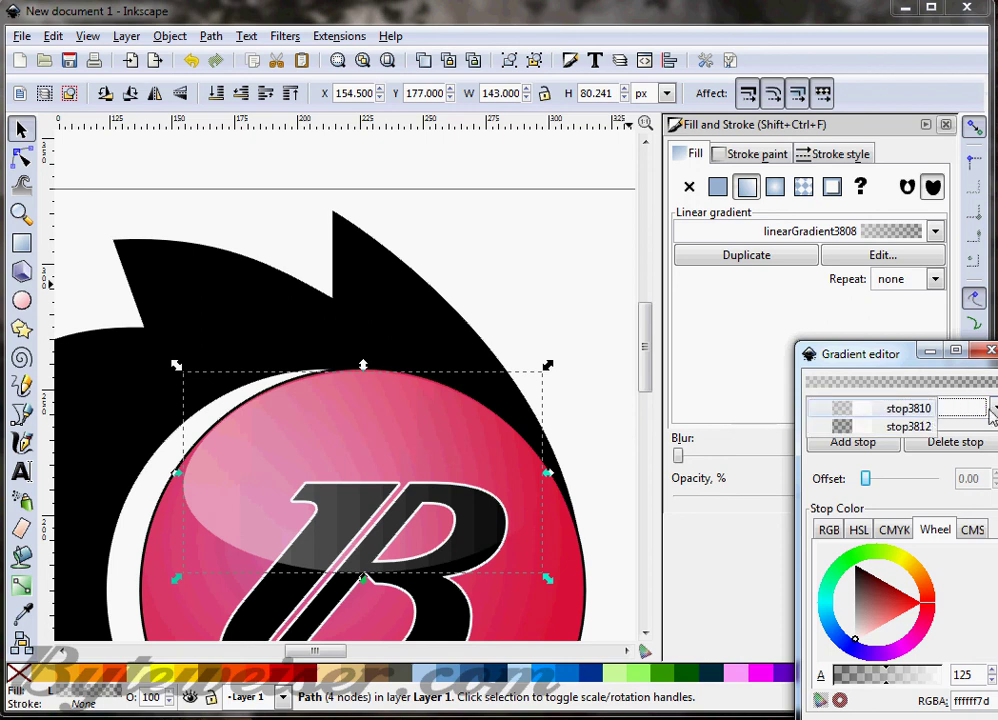
left_click(916, 428)
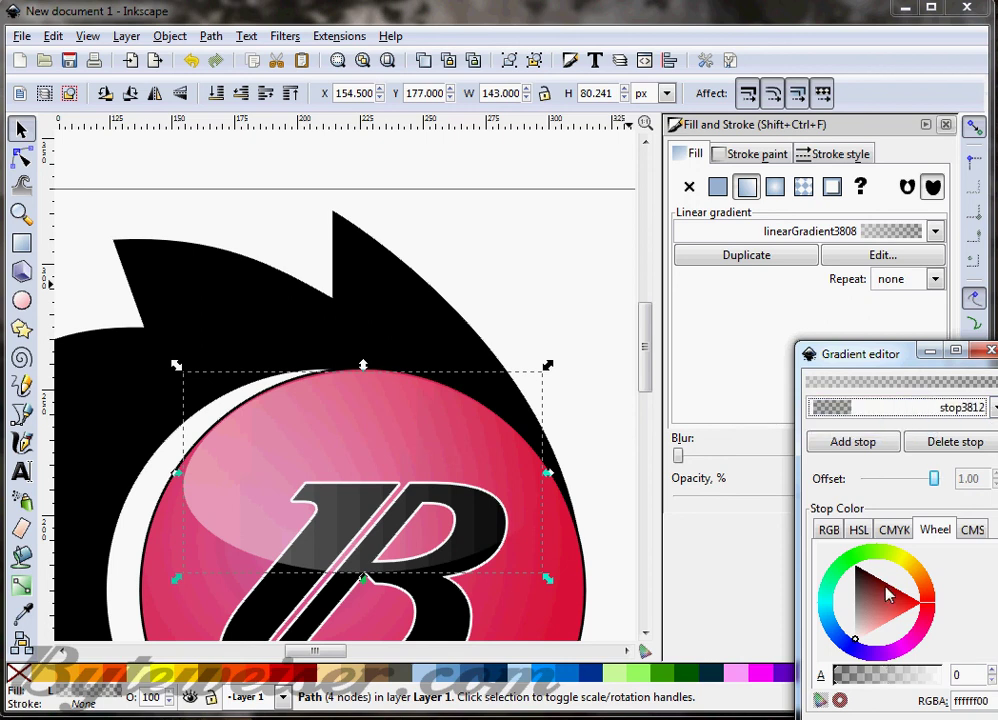
left_click_drag(837, 682, 846, 683)
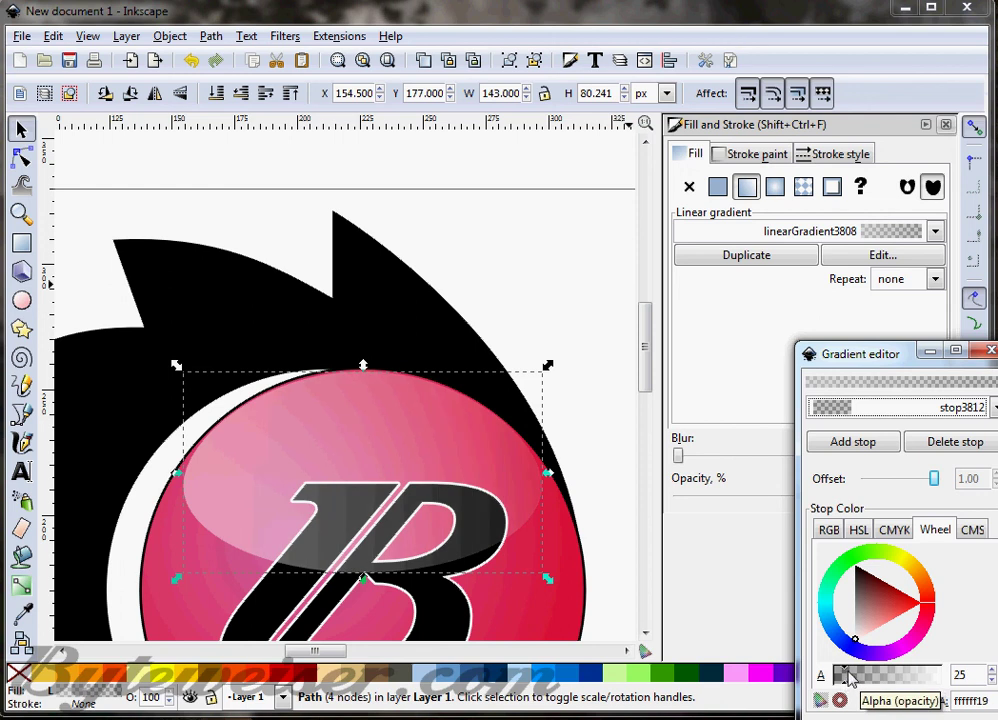
left_click(990, 350)
Step: Turn the highlight's gradient vertical, with its start at the bottom node and its end at the top node
left_click(21, 157)
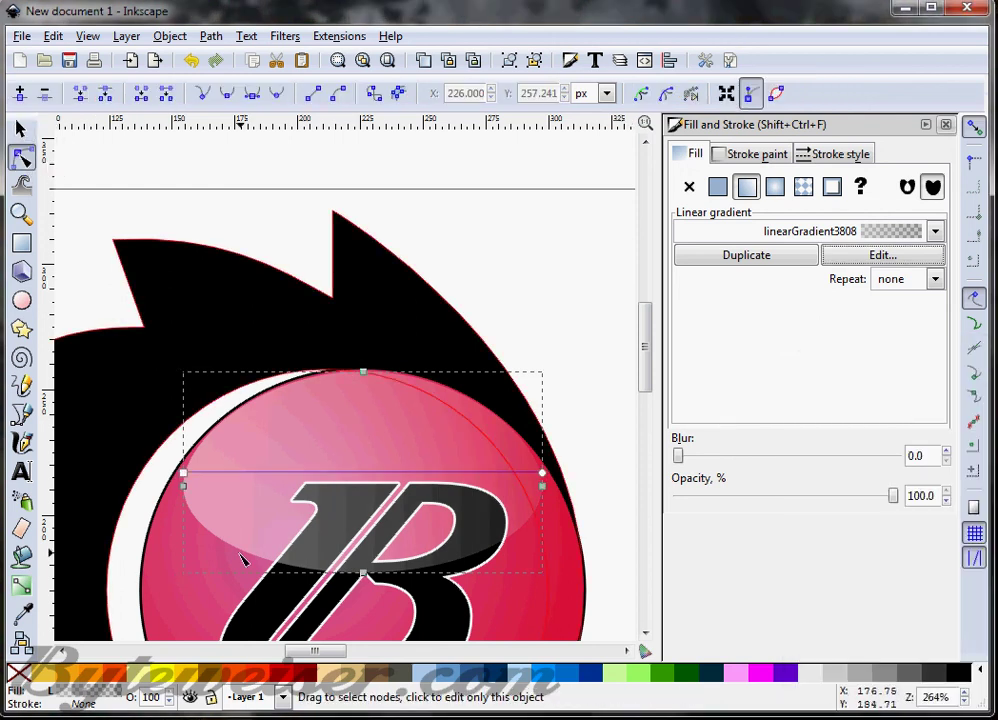
left_click_drag(193, 481, 367, 573)
left_click(367, 573)
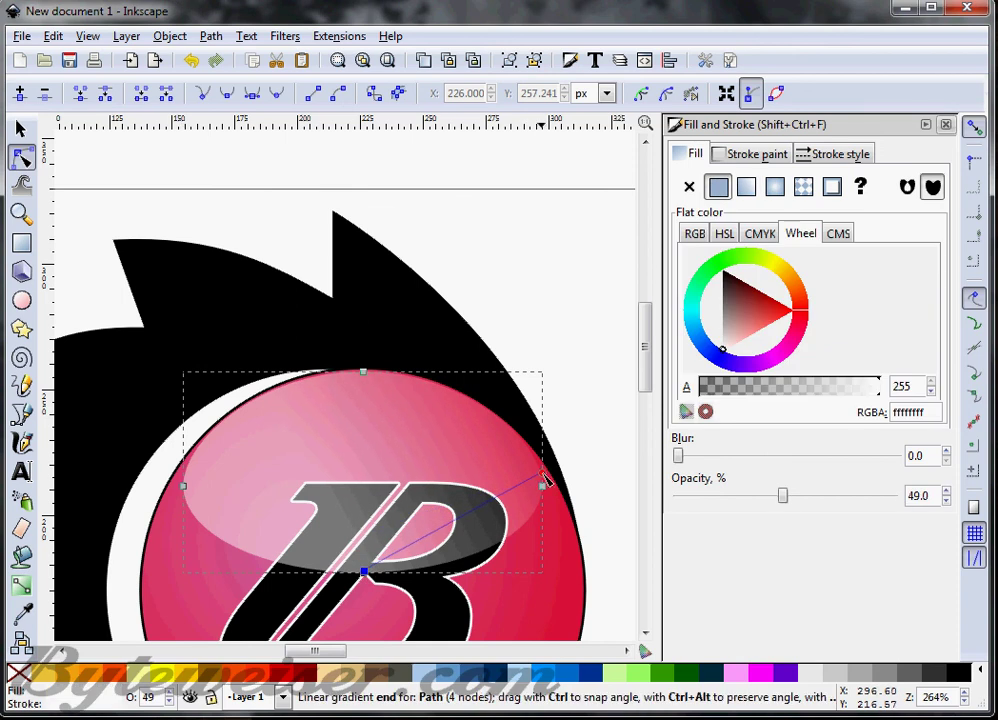
left_click_drag(541, 474, 364, 373)
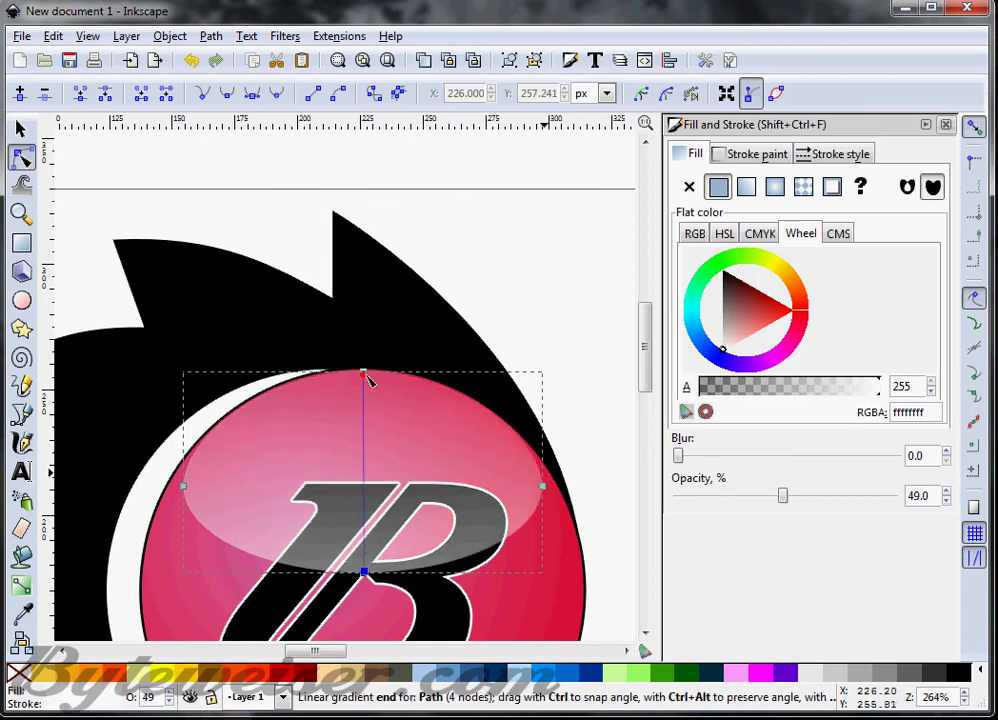
left_click(366, 374)
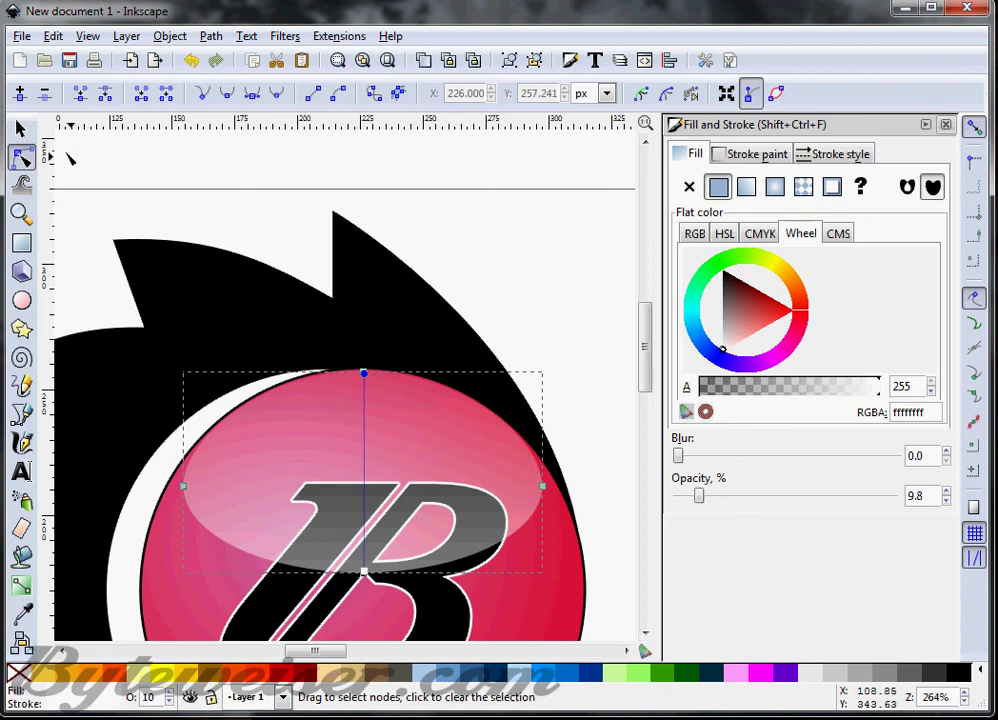
left_click(22, 131)
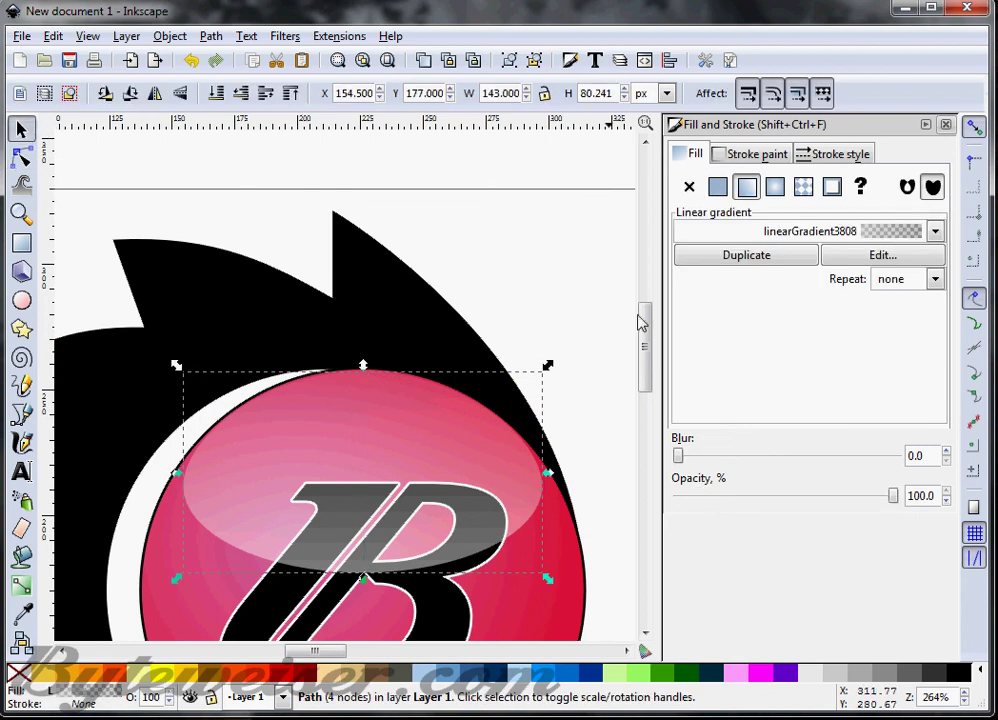
Step: Close the Fill and Stroke dialog, fit the page in view and deselect the highlight
left_click(945, 124)
key("5")
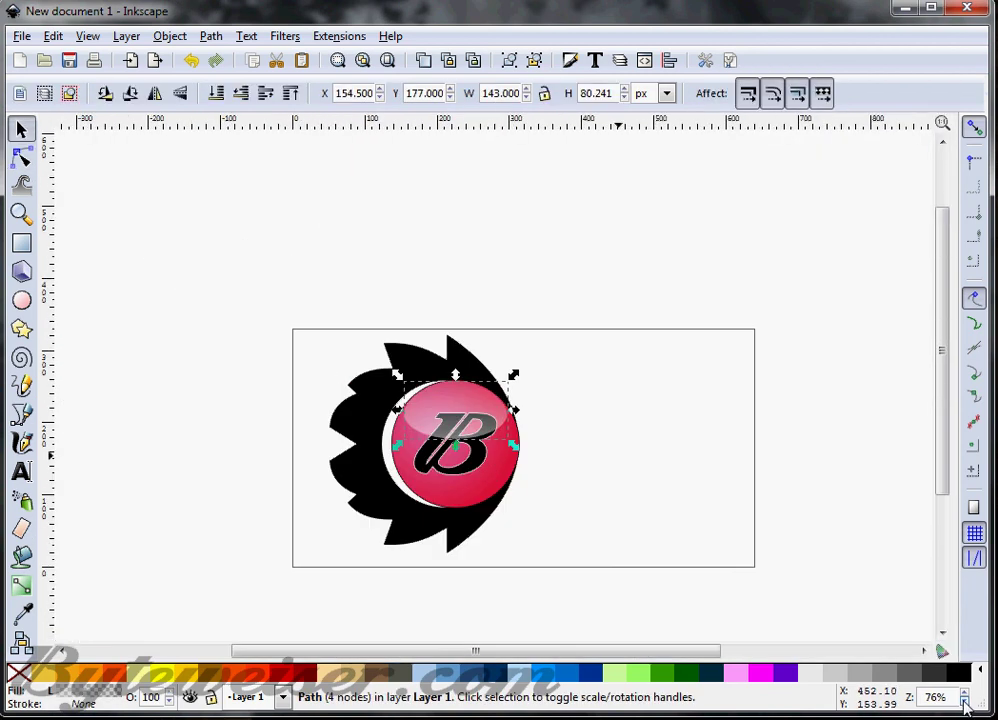
left_click(657, 464)
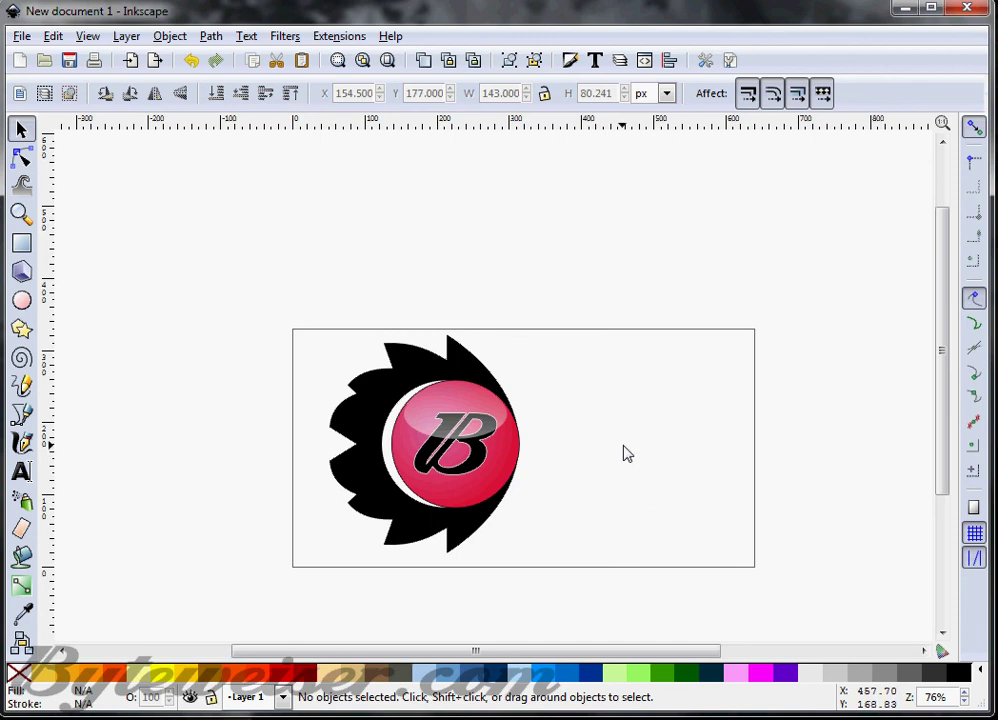
Step: Add the text "Byteweiser" in the BrewMaster Modern font beside the emblem and fill it with flat black
left_click(22, 472)
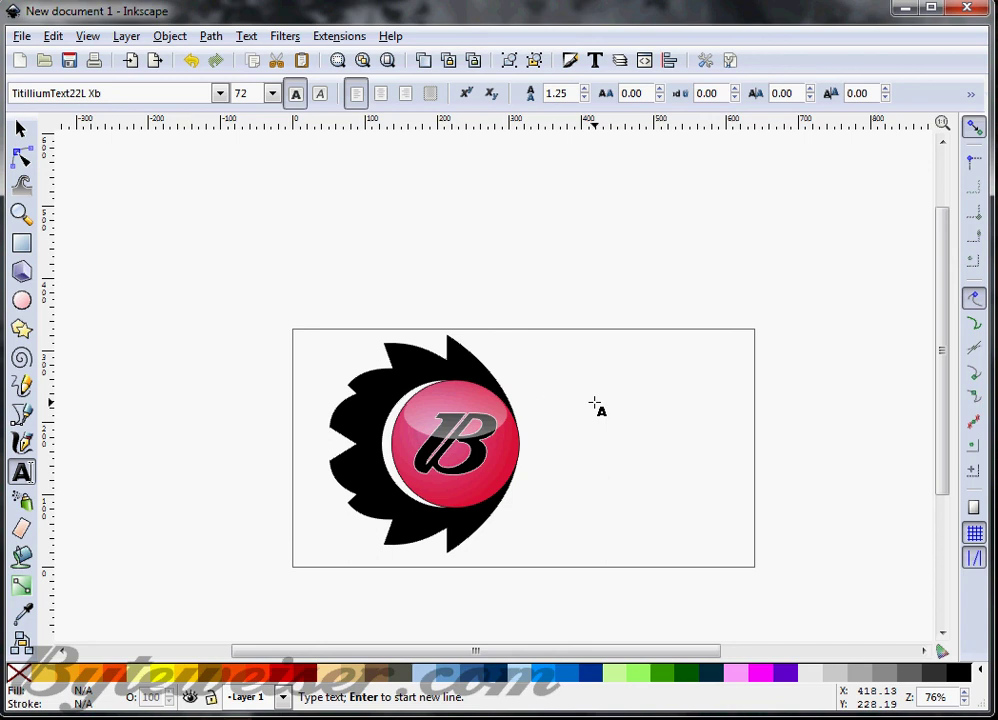
type("a")
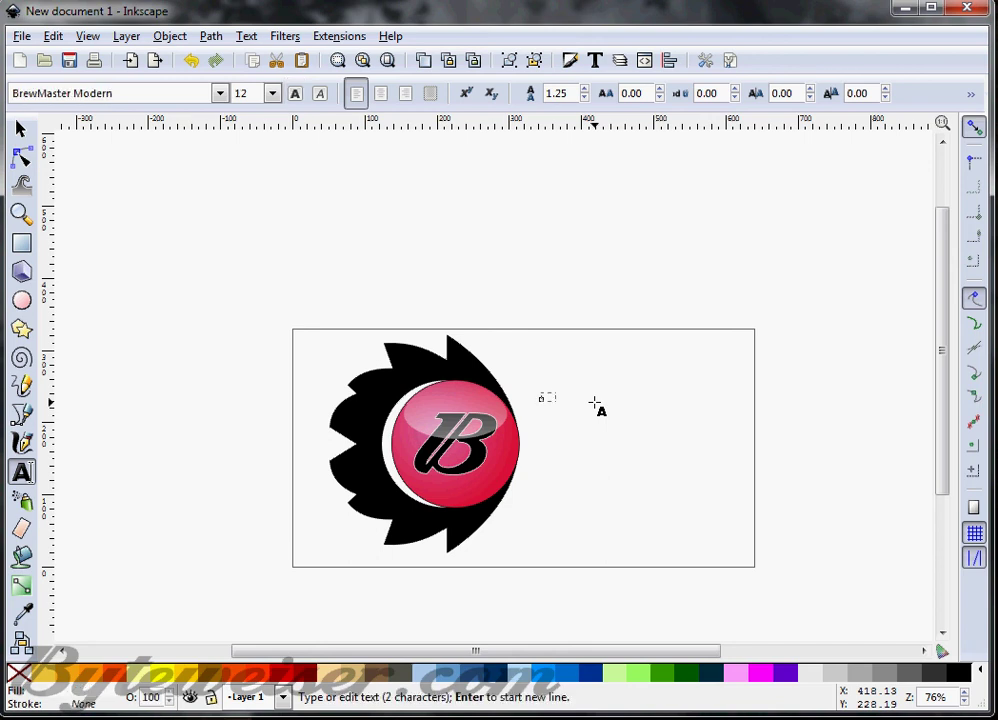
type("abc")
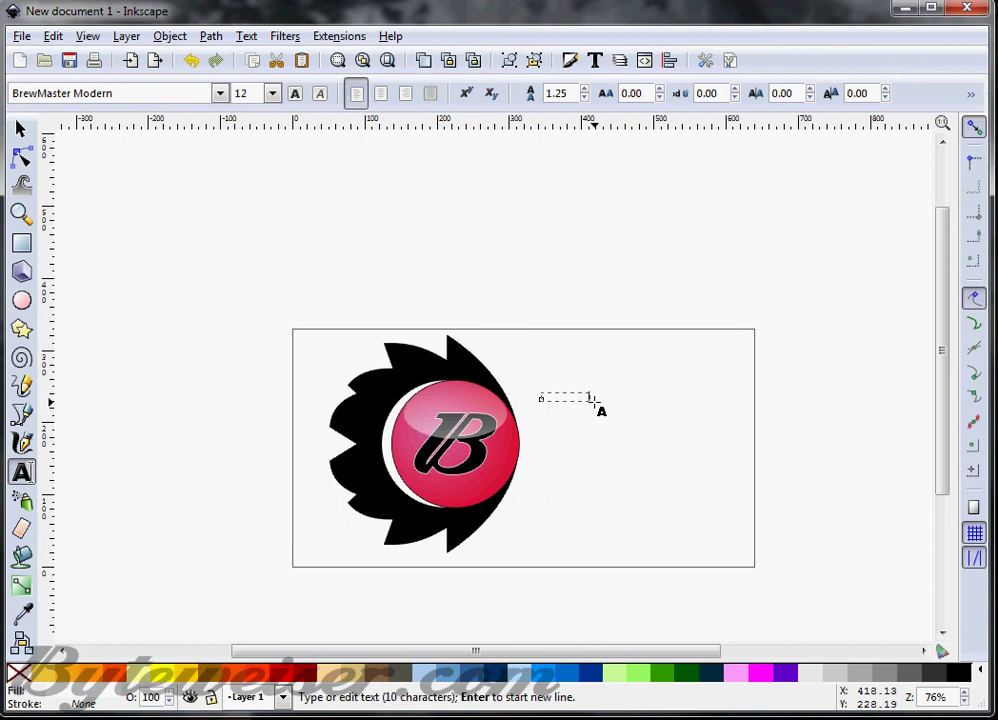
key("ctrl+shift+f")
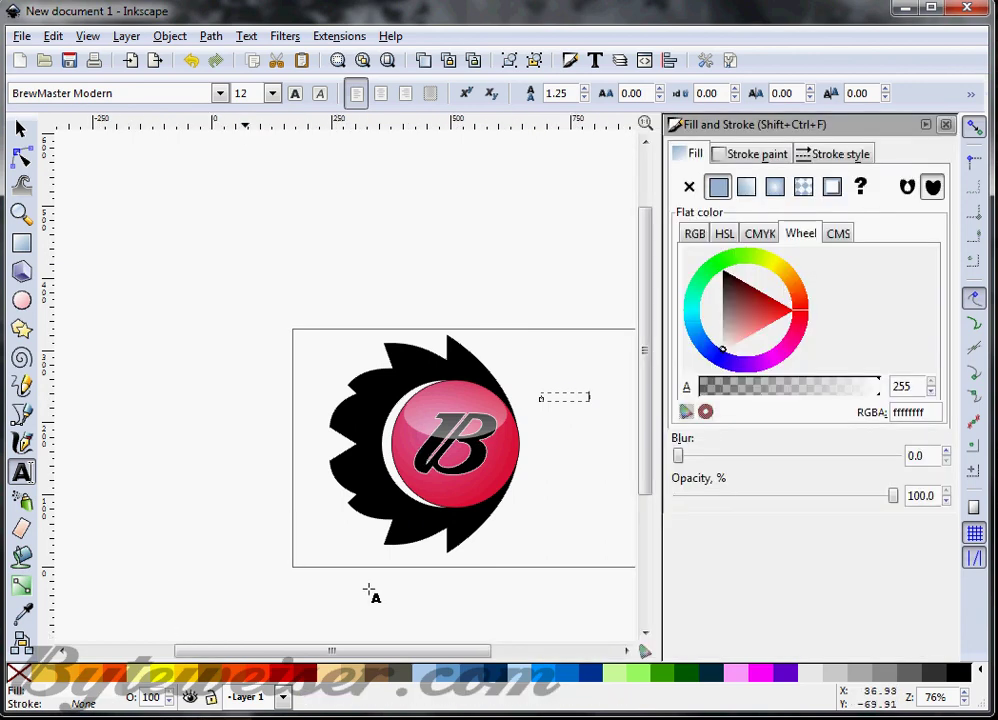
left_click(717, 267)
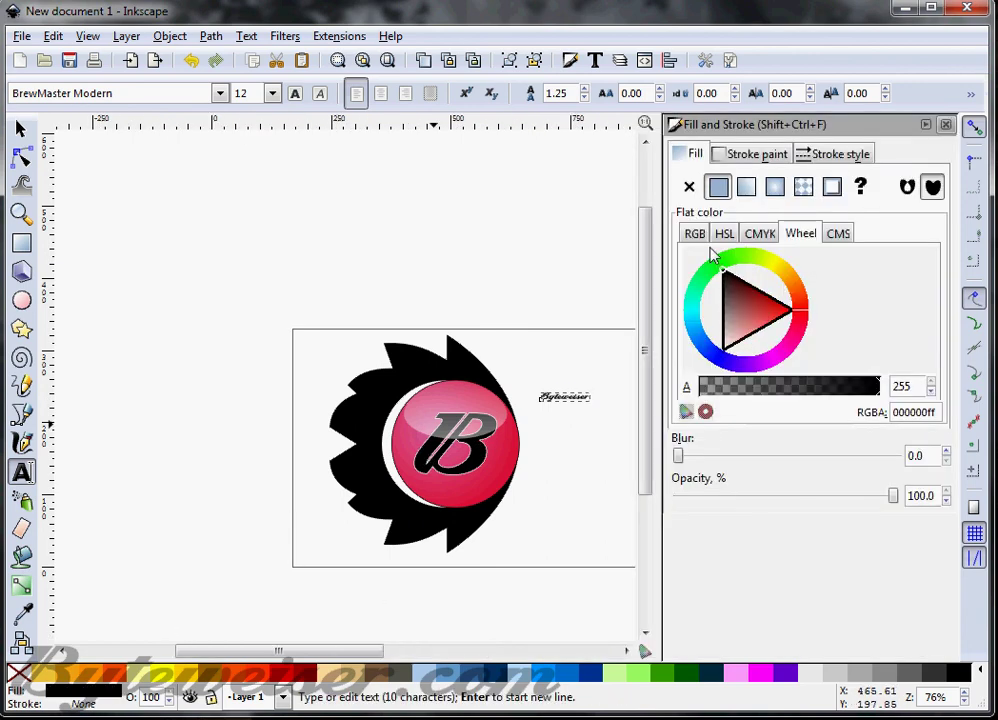
left_click(946, 124)
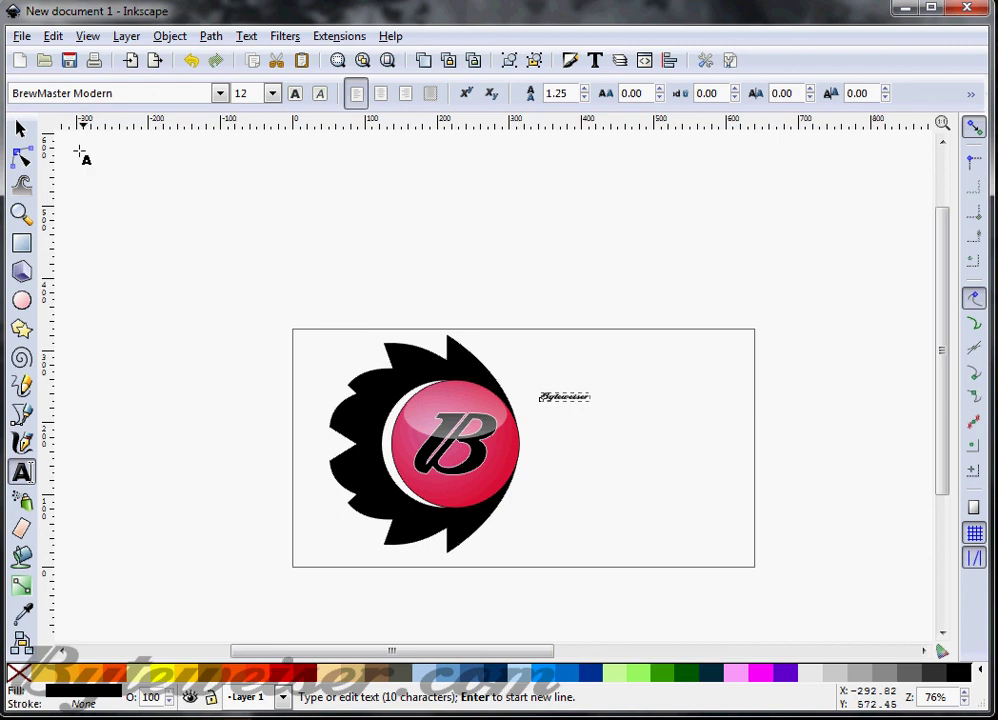
Step: Enlarge the Byteweiser text to about 310 by 55 px and place it between the ball and the page's far edge
left_click(21, 129)
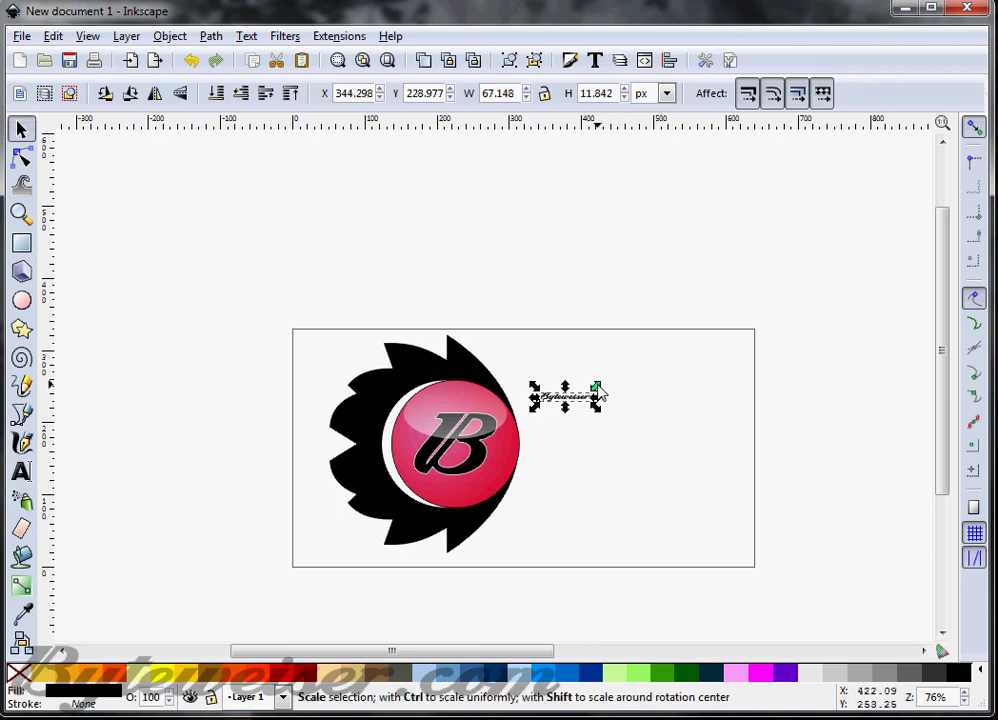
left_click_drag(597, 390, 686, 359)
left_click_drag(608, 414, 676, 416)
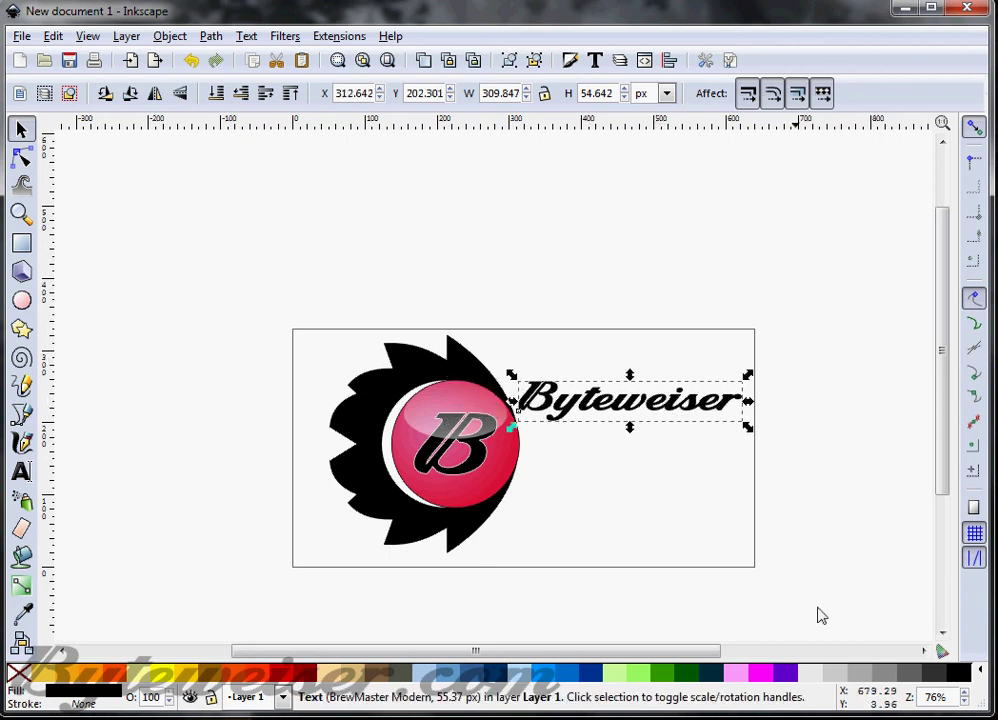
Step: Shift the whole spiked ball emblem away from the lettering to about X 23.5 px and enlarge the lettering to about 332 by 59 px
triple_click(934, 697)
type("100")
key("Return")
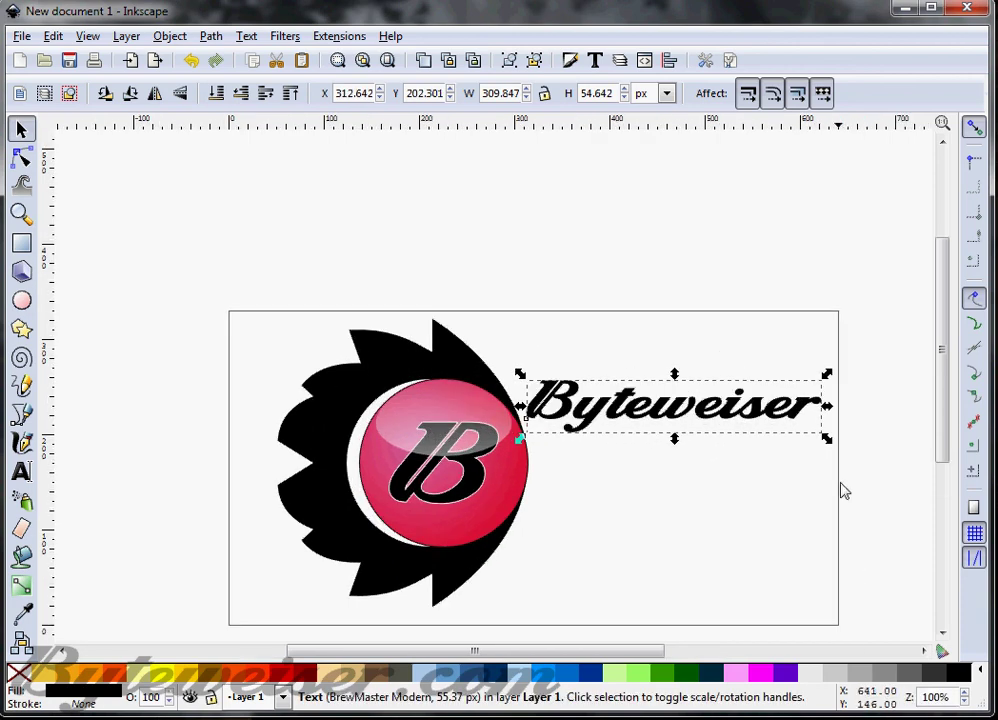
left_click_drag(213, 276, 532, 618)
left_click_drag(468, 490, 440, 491)
left_click(660, 513)
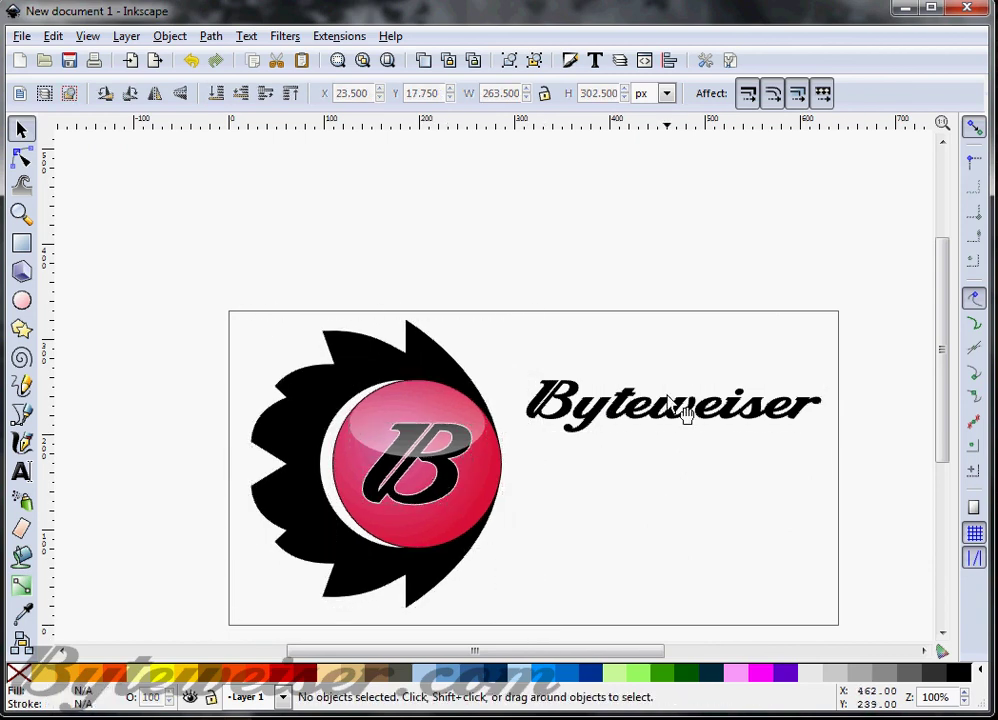
left_click(766, 385)
left_click_drag(826, 377, 835, 372)
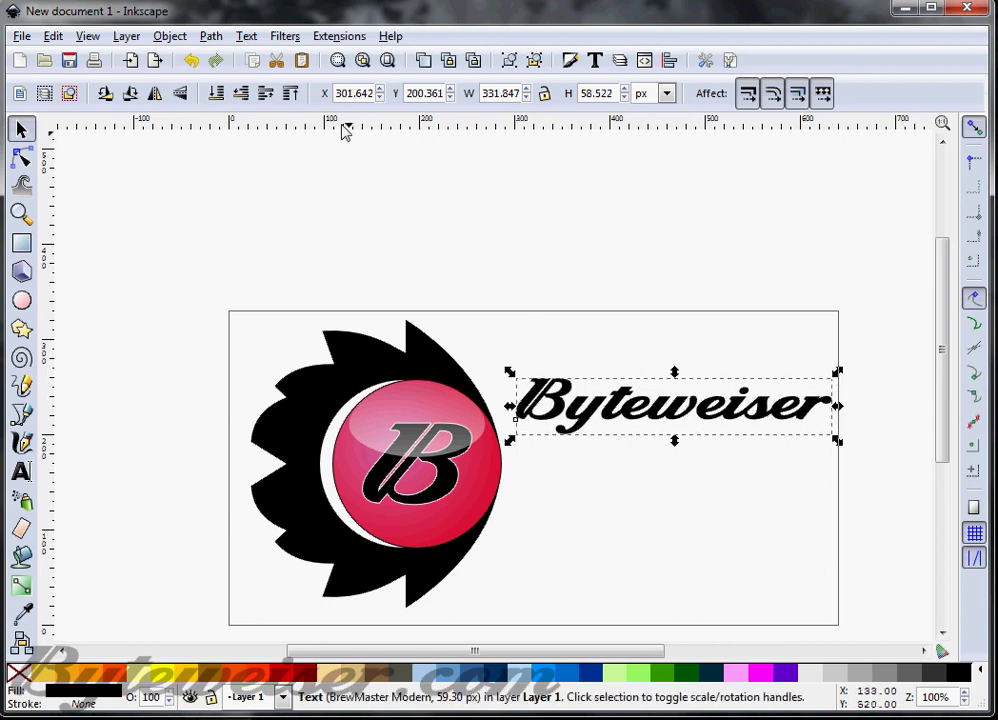
Step: Convert the Byteweiser text to ungrouped letter paths and union them into a single path
left_click(212, 37)
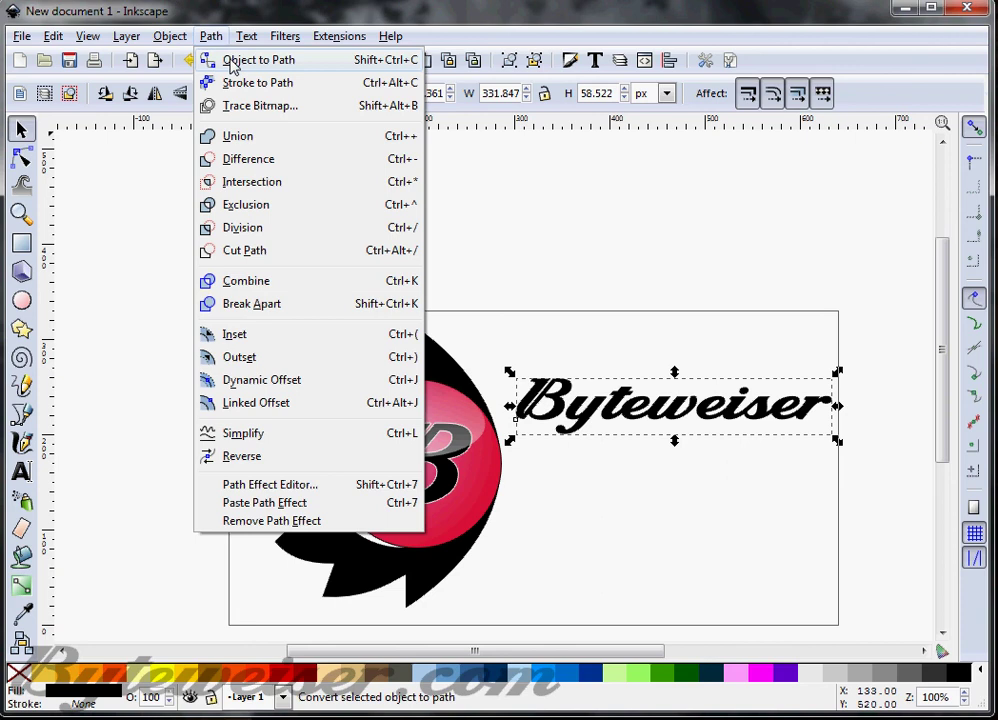
left_click(232, 62)
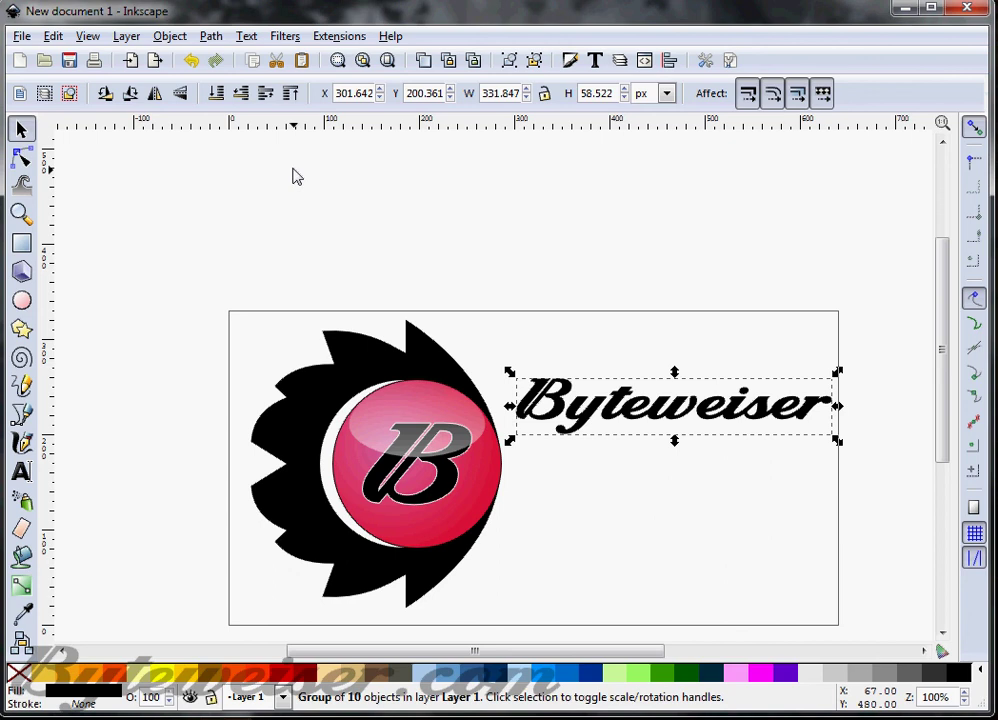
key("ctrl")
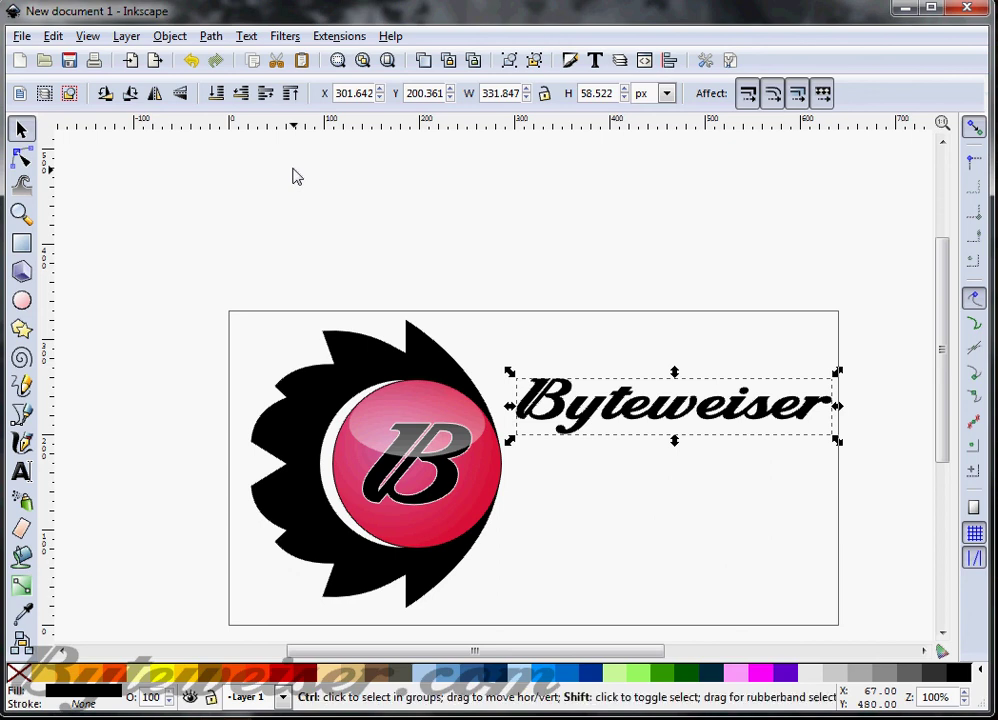
key("ctrl+shift+g")
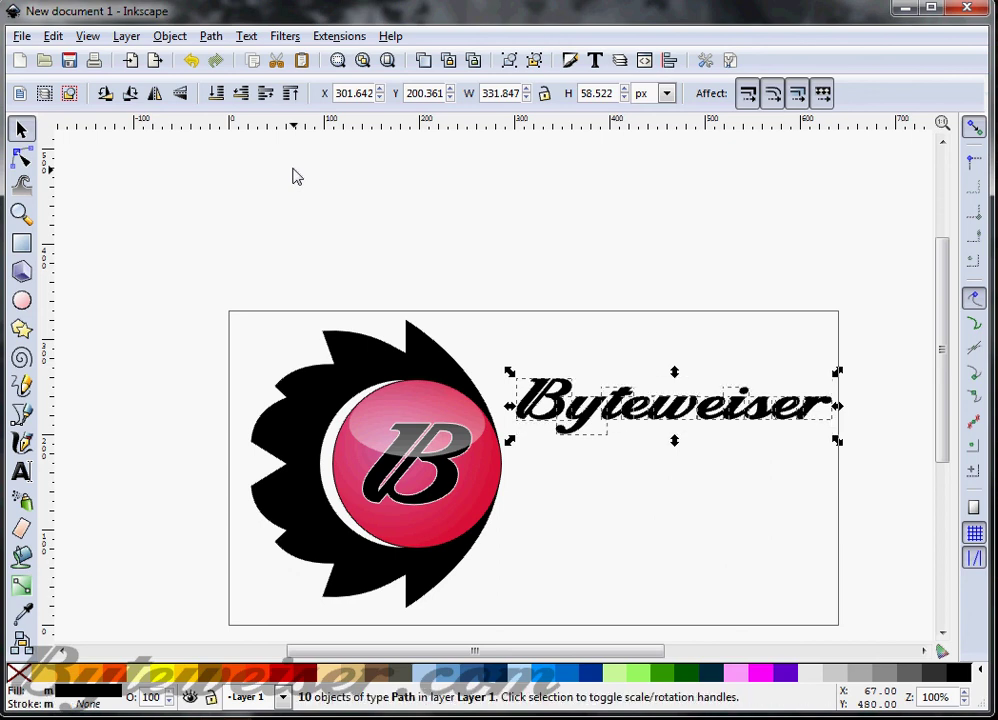
left_click(211, 37)
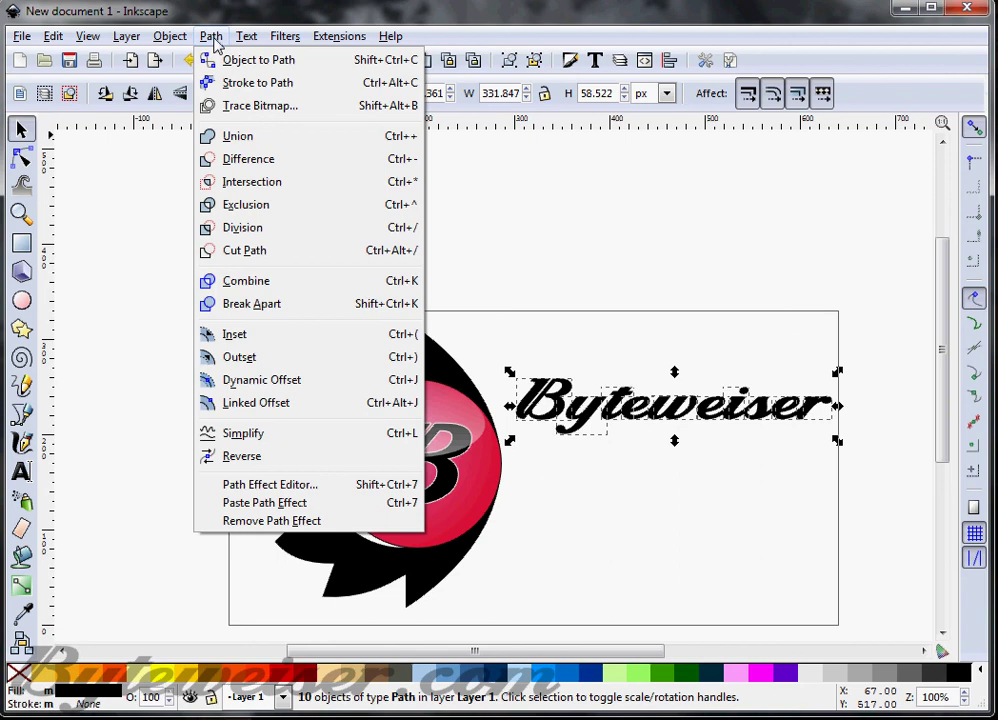
left_click(232, 136)
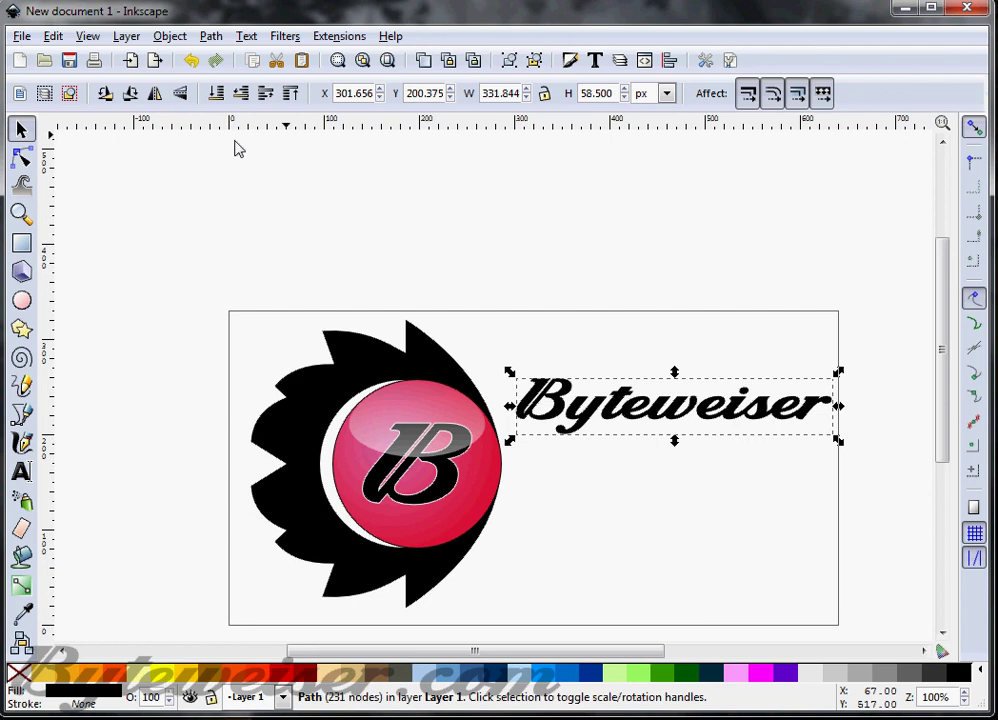
Step: Duplicate the lettering path and fill the copy with the existing pink-to-red linear gradient, linearGradient3756
key("ctrl")
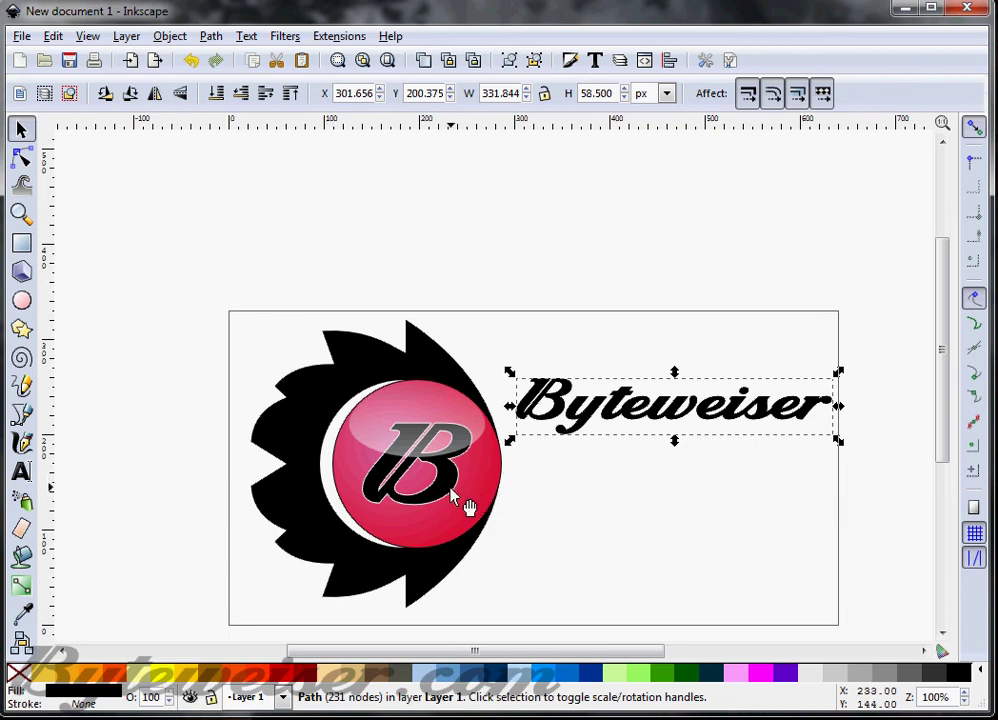
left_click(112, 693)
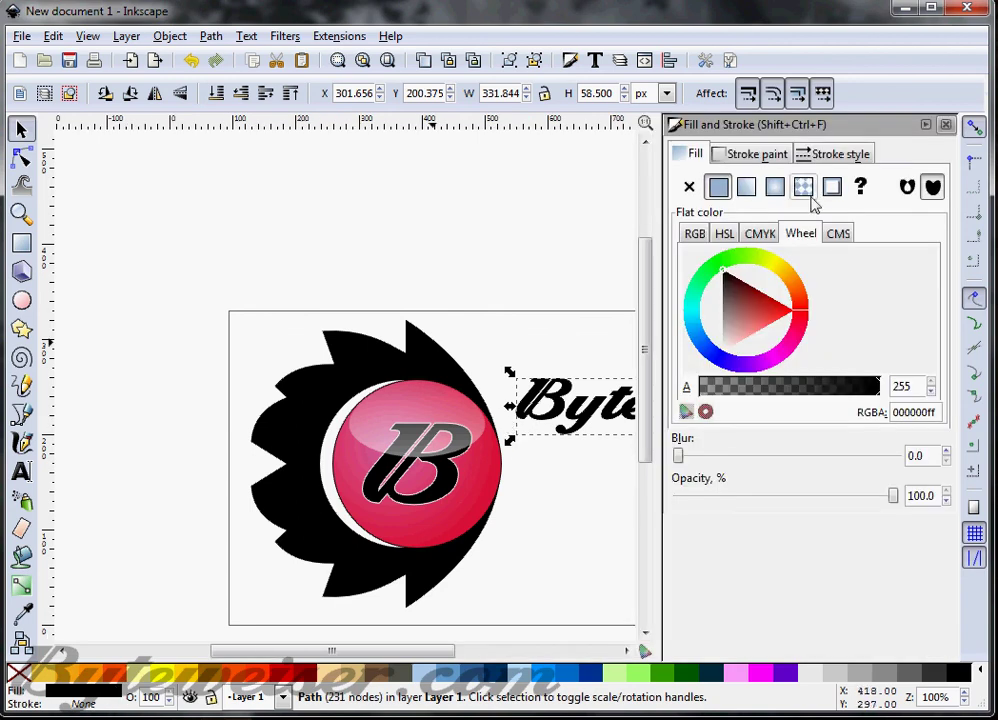
left_click(753, 196)
left_click(934, 232)
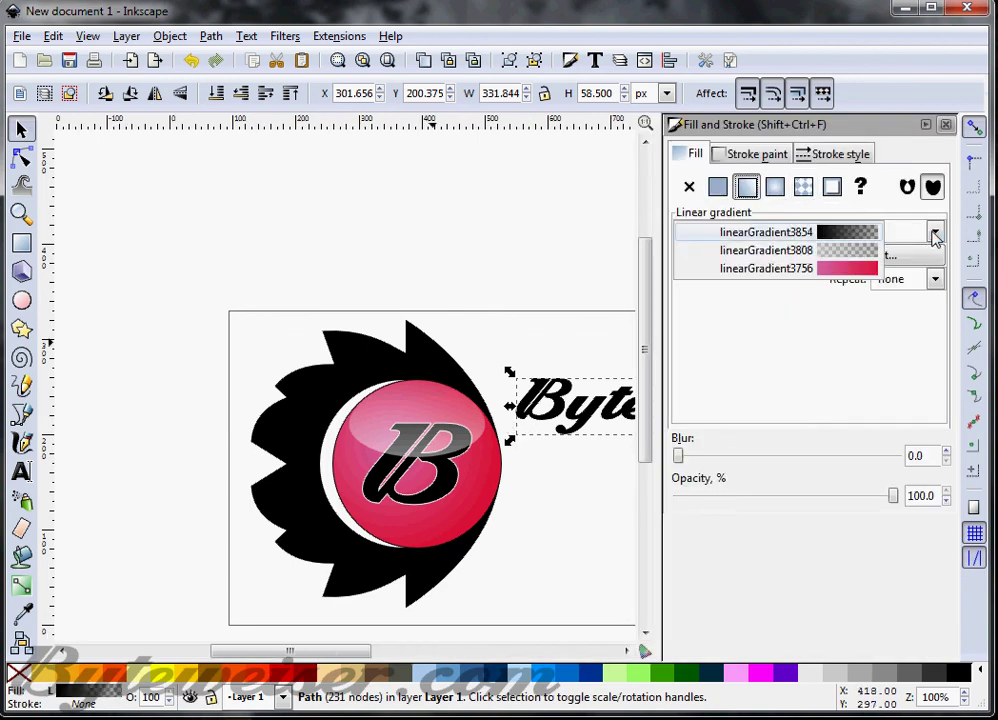
left_click(847, 268)
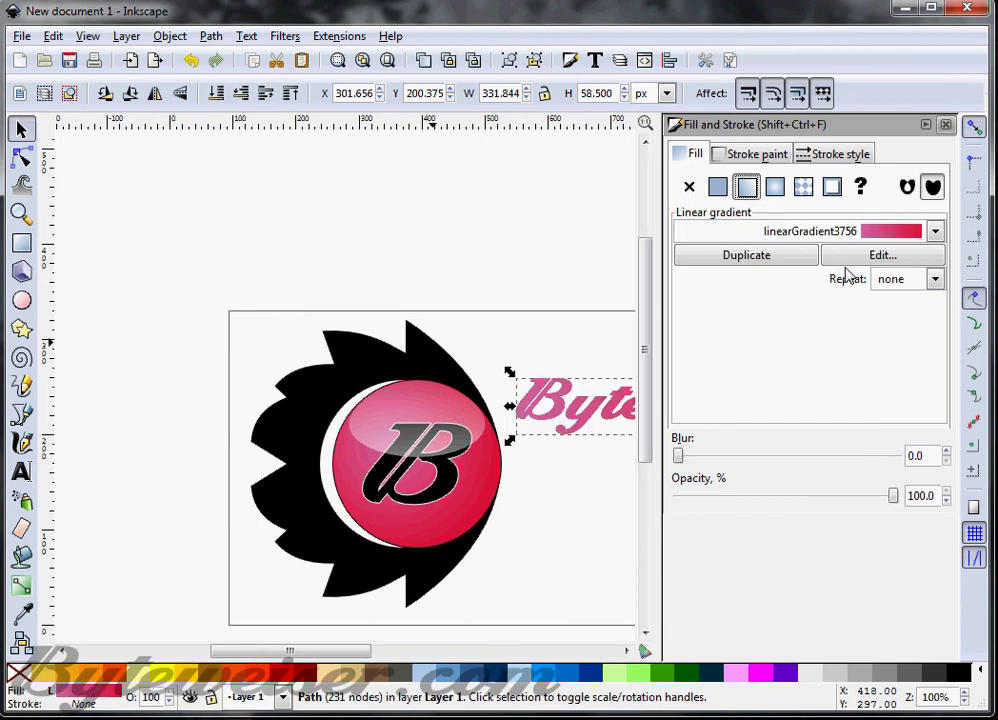
left_click(945, 125)
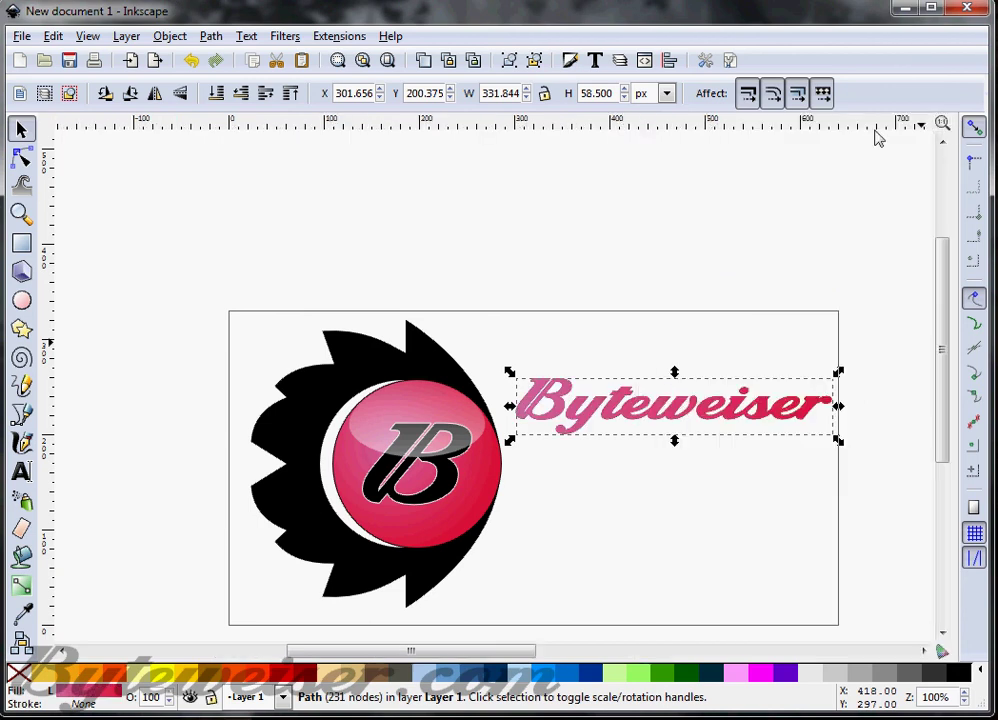
Step: Turn the lettering's gradient vertical, with its pink start above the middle of the word and its red end below it
left_click(22, 158)
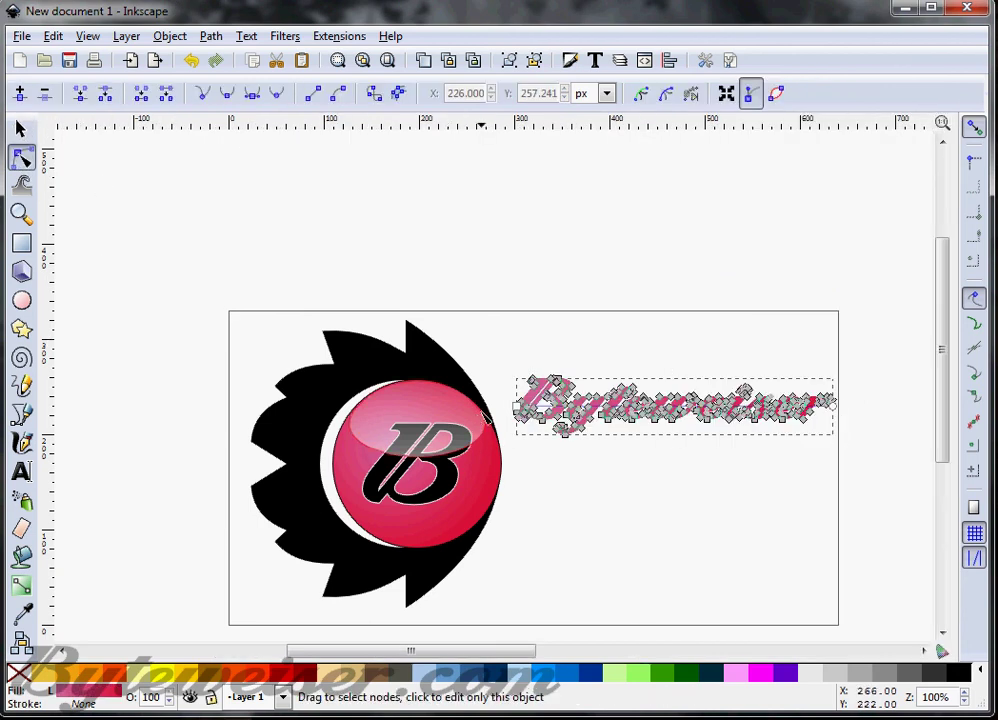
left_click_drag(516, 409, 670, 386)
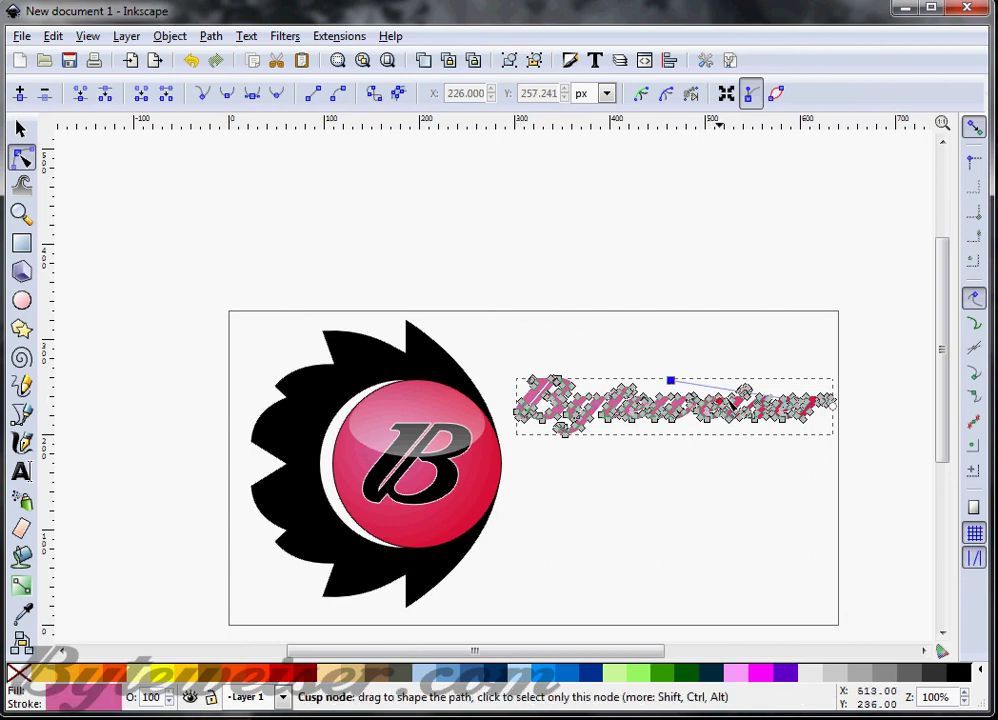
left_click_drag(834, 410, 670, 428)
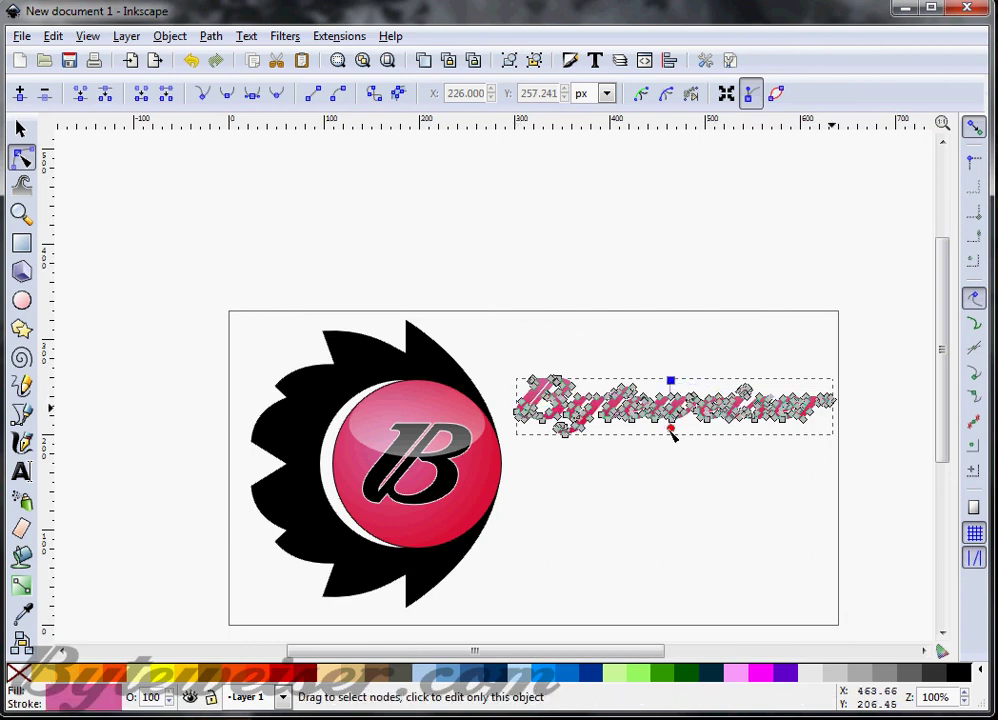
left_click(670, 429)
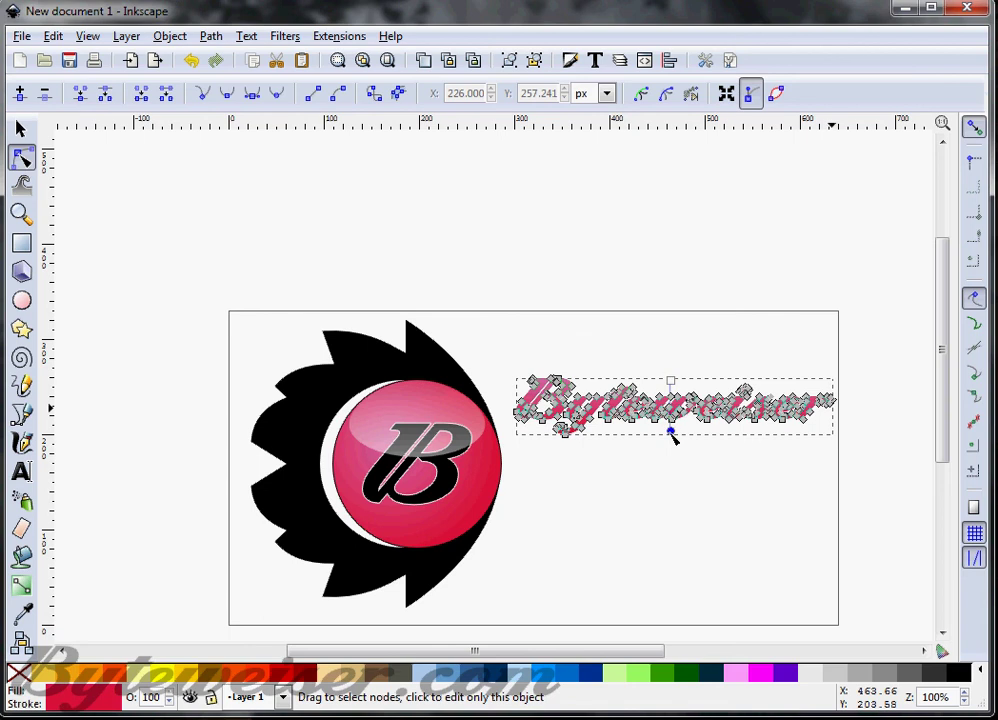
left_click(21, 129)
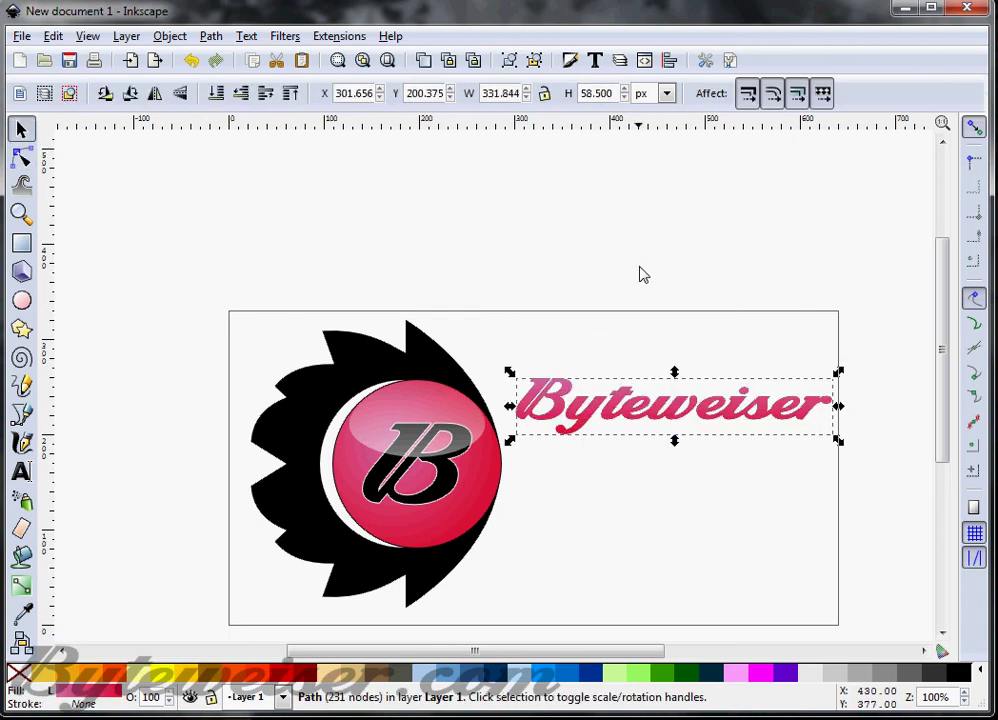
left_click(643, 275)
Step: Try the Inset command on the gradient-filled lettering and undo it
left_click(562, 392)
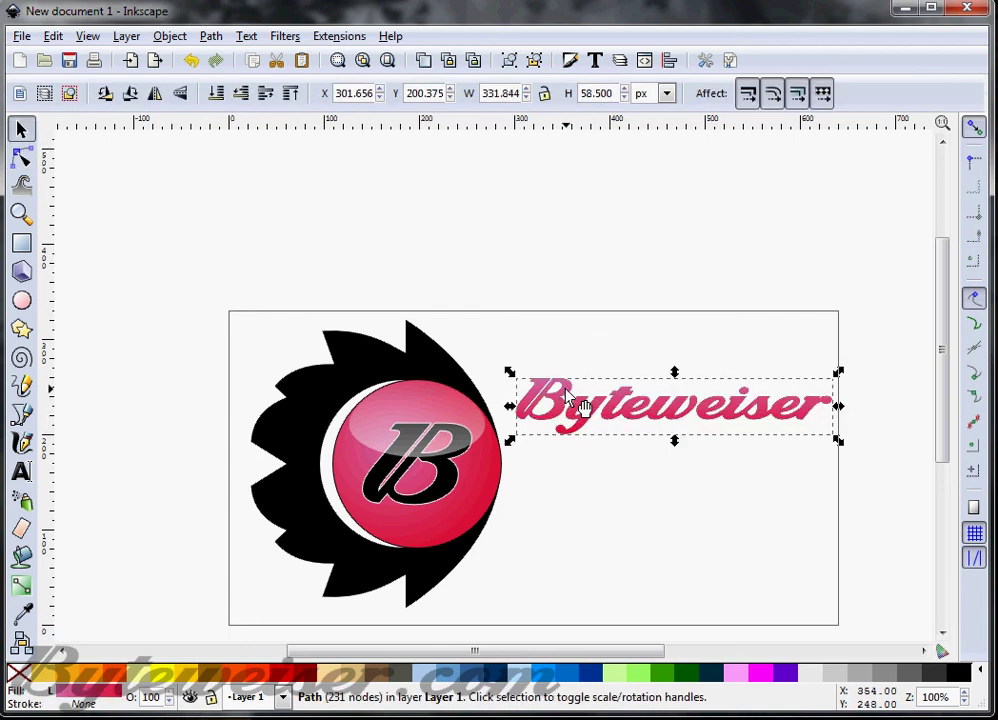
left_click(211, 38)
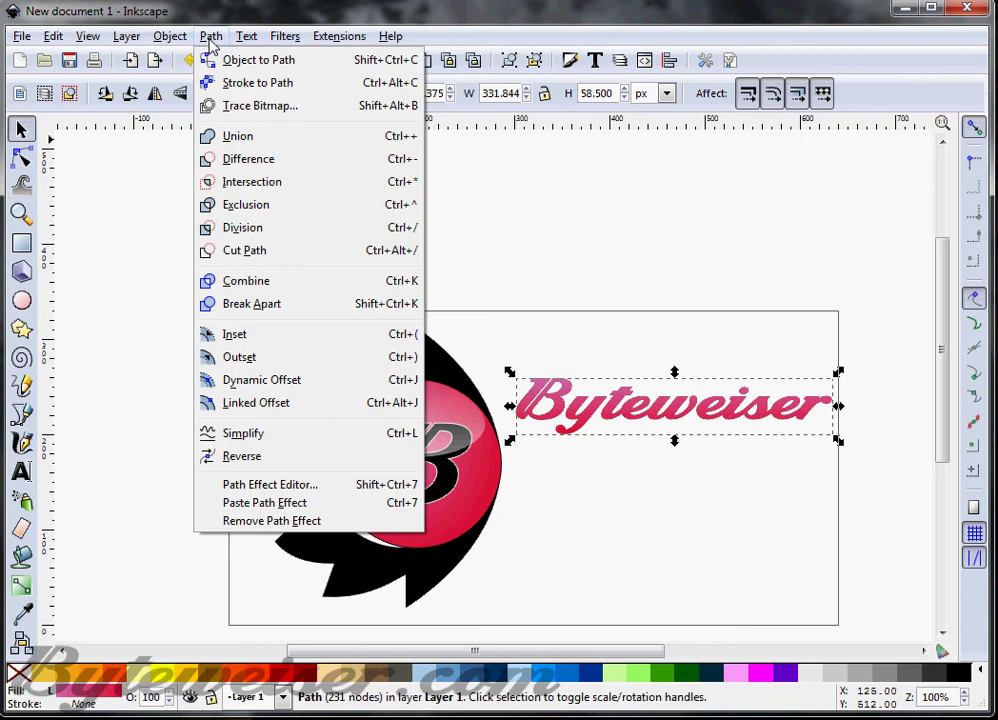
left_click(241, 336)
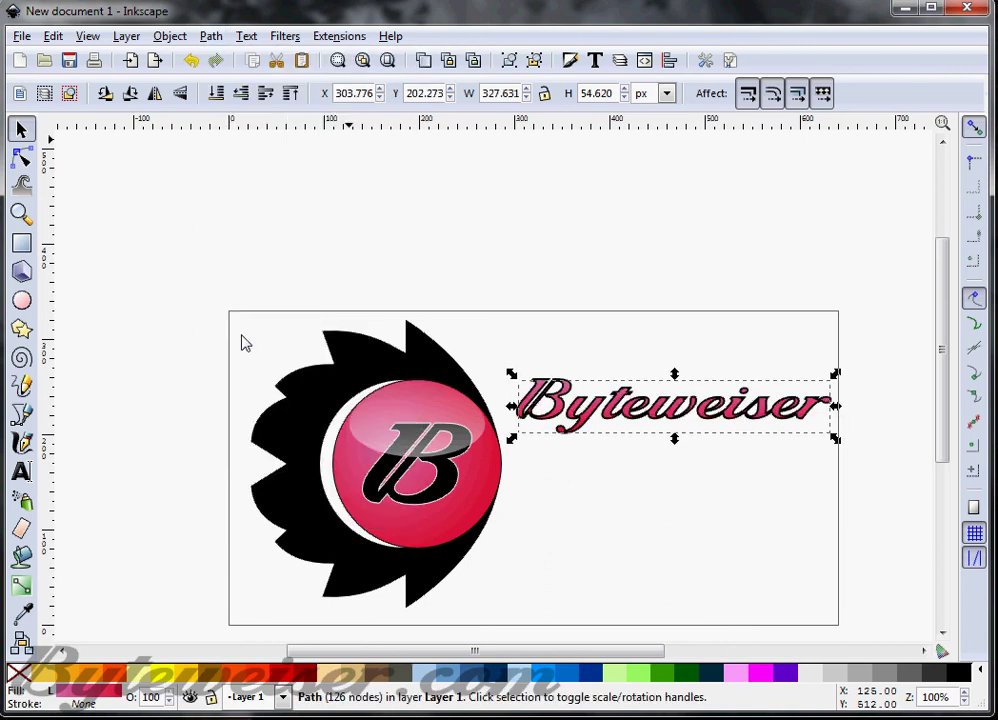
left_click(241, 341)
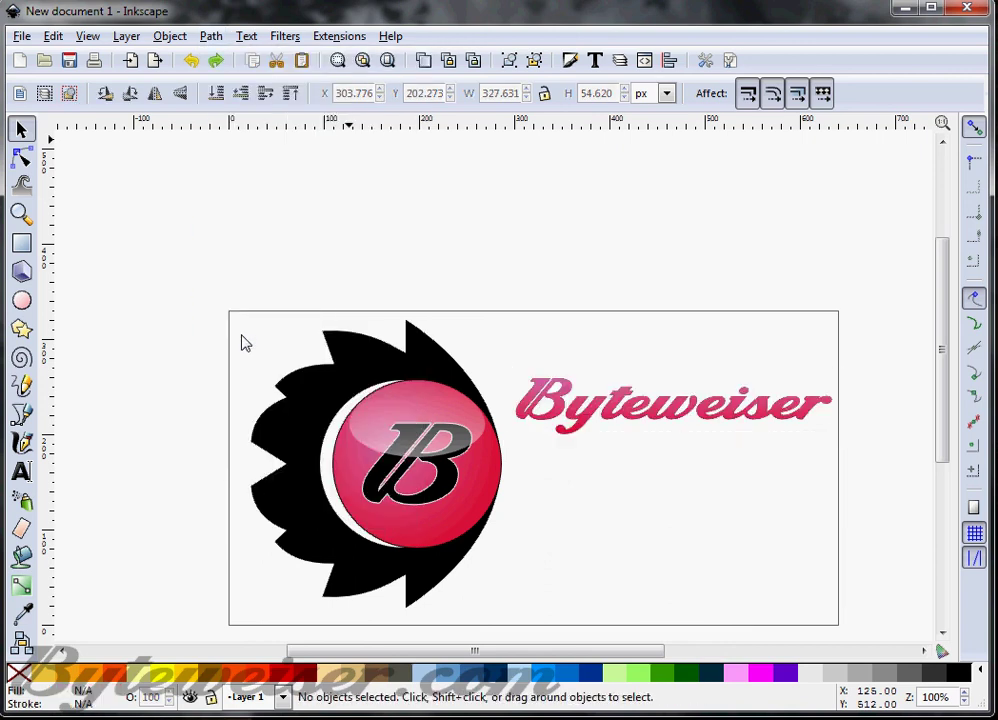
key("ctrl+z")
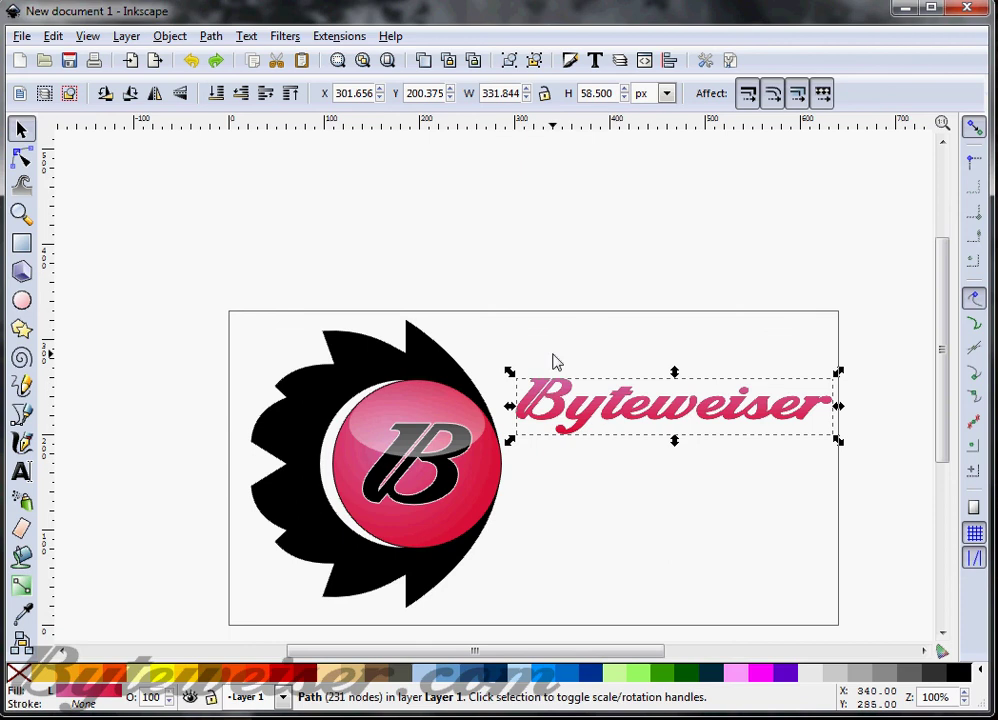
Step: Apply a dynamic offset to the gradient-filled lettering and shrink it inward so the black copy forms a thin outline
left_click(211, 37)
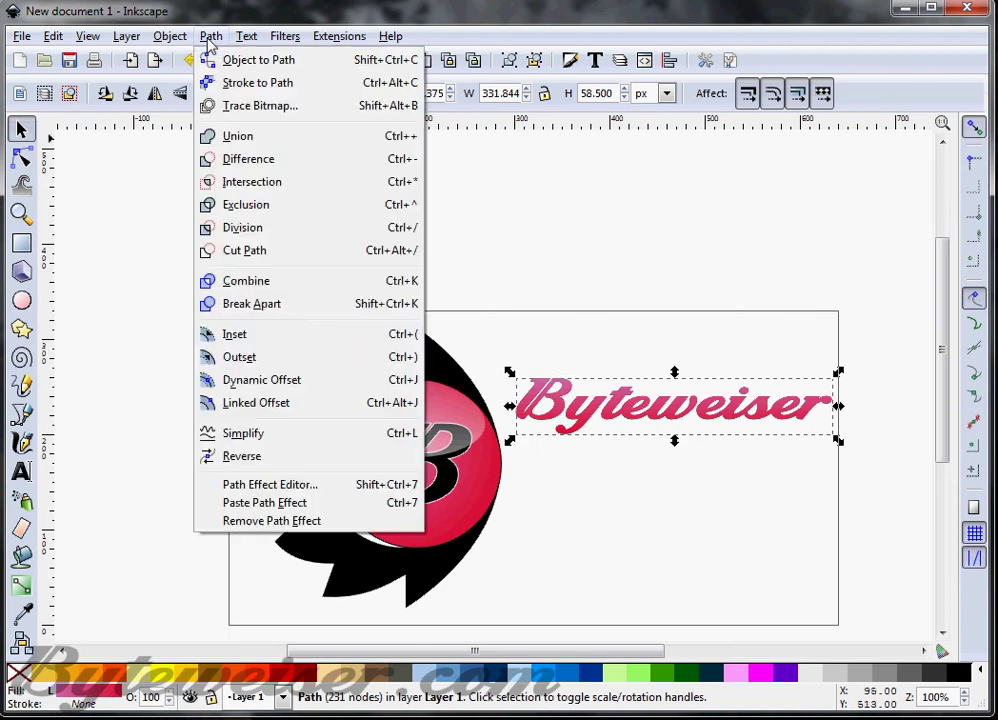
left_click(252, 381)
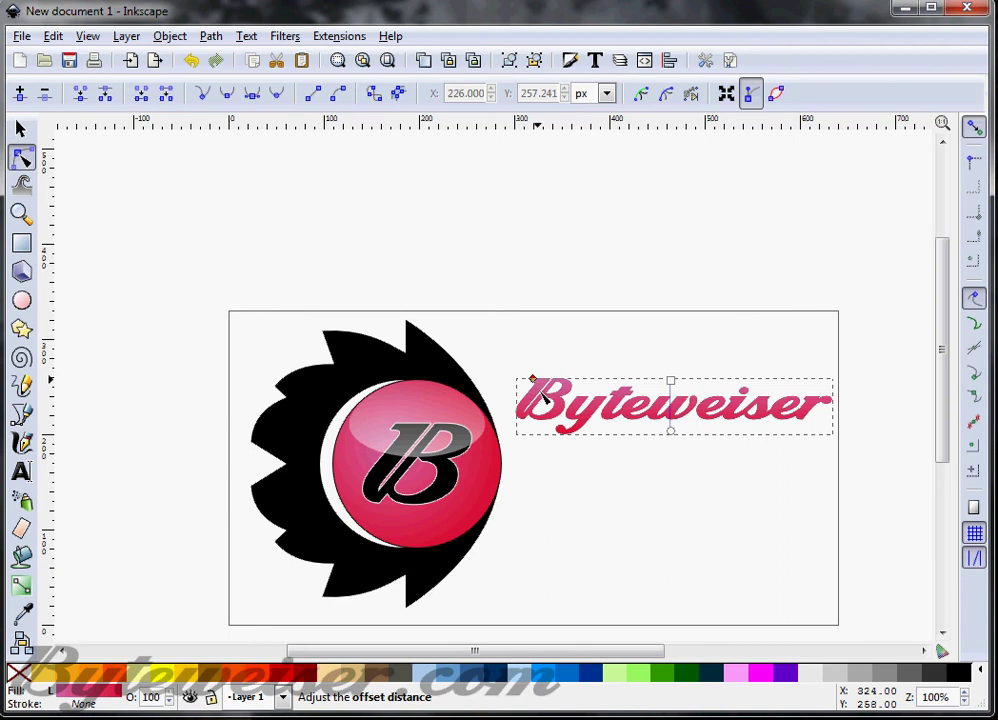
mouse_move(543, 398)
left_mouse_down()
mouse_move(521, 400)
mouse_move(558, 389)
left_mouse_up()
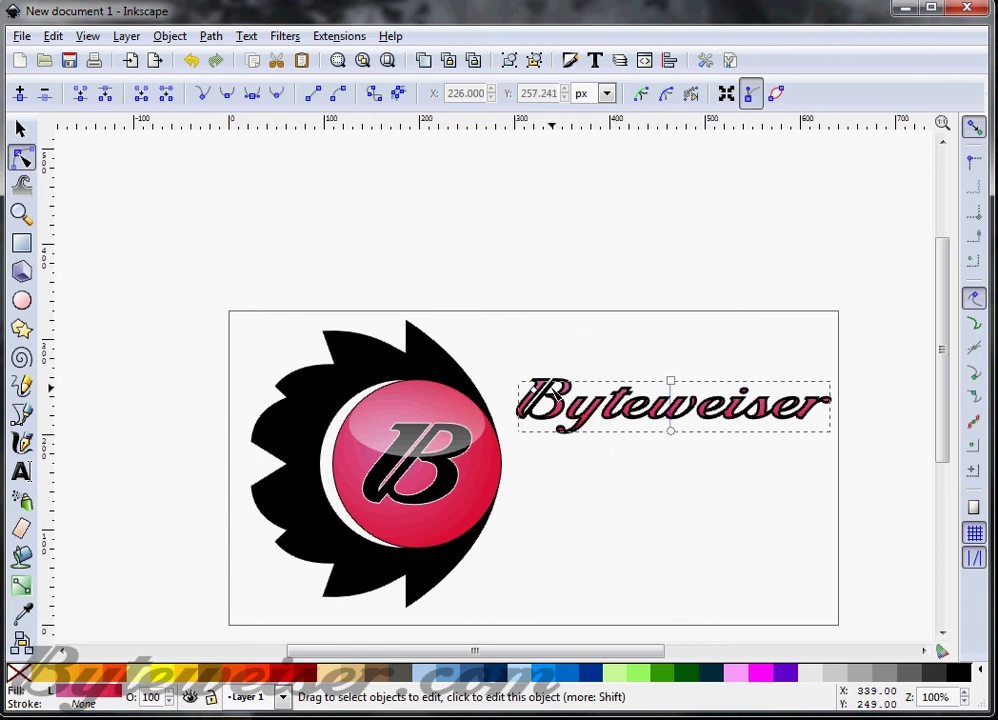
Step: Fine-tune the gradient lettering's dynamic offset to an inset of about 0.81 pt for a thinner black outline, and deselect it
left_click(965, 694)
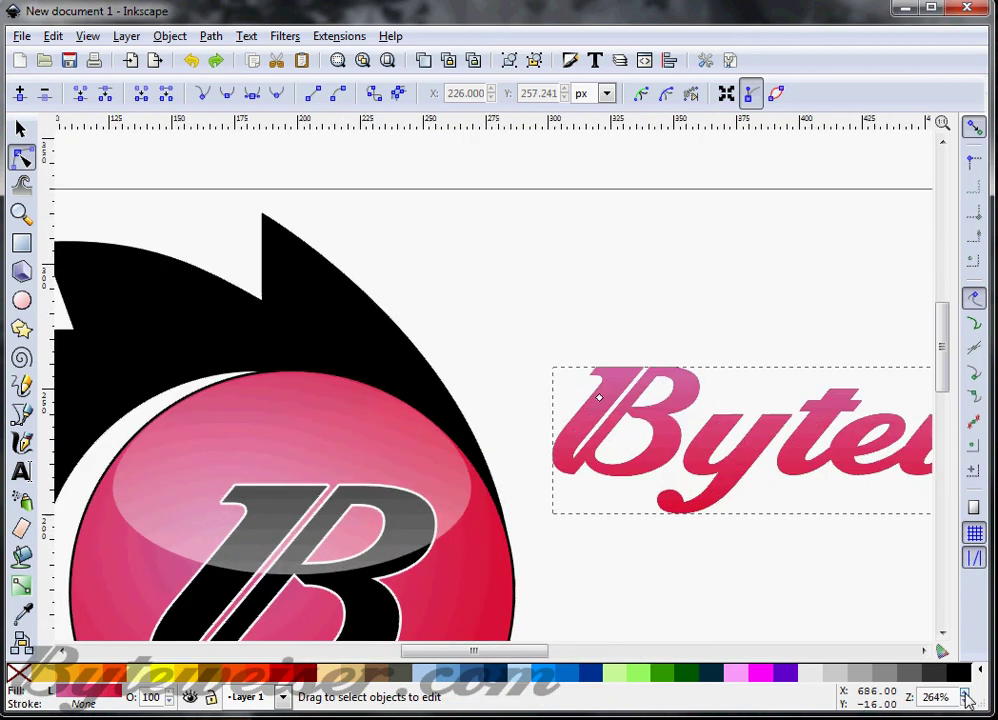
mouse_move(600, 399)
left_mouse_down()
mouse_move(608, 398)
mouse_move(596, 400)
left_mouse_up()
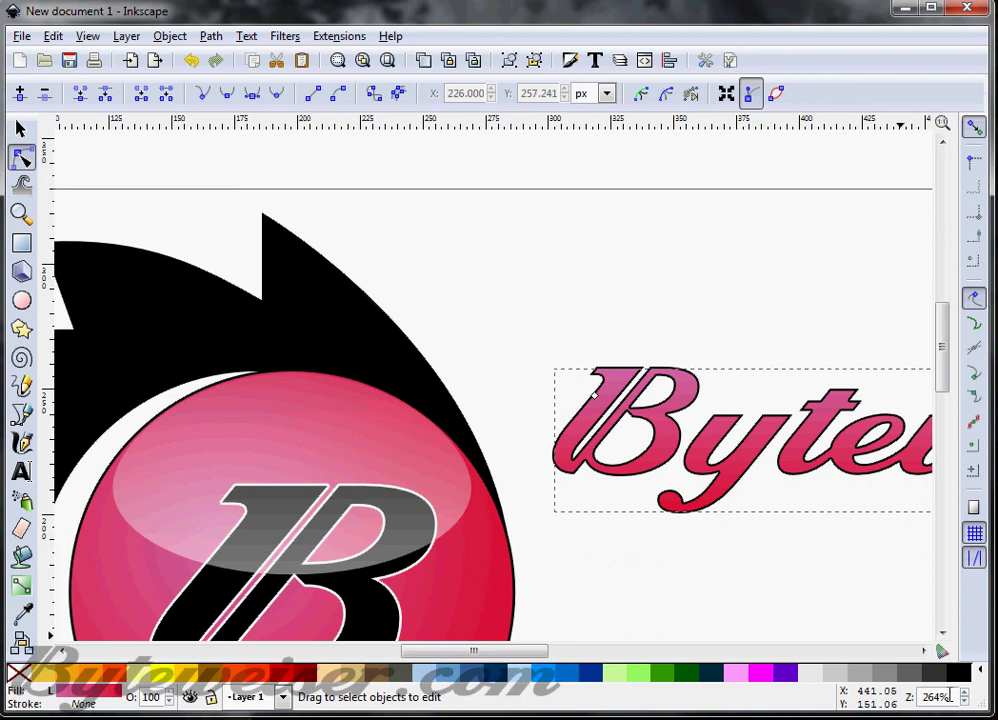
triple_click(925, 697)
type("100")
key("Return")
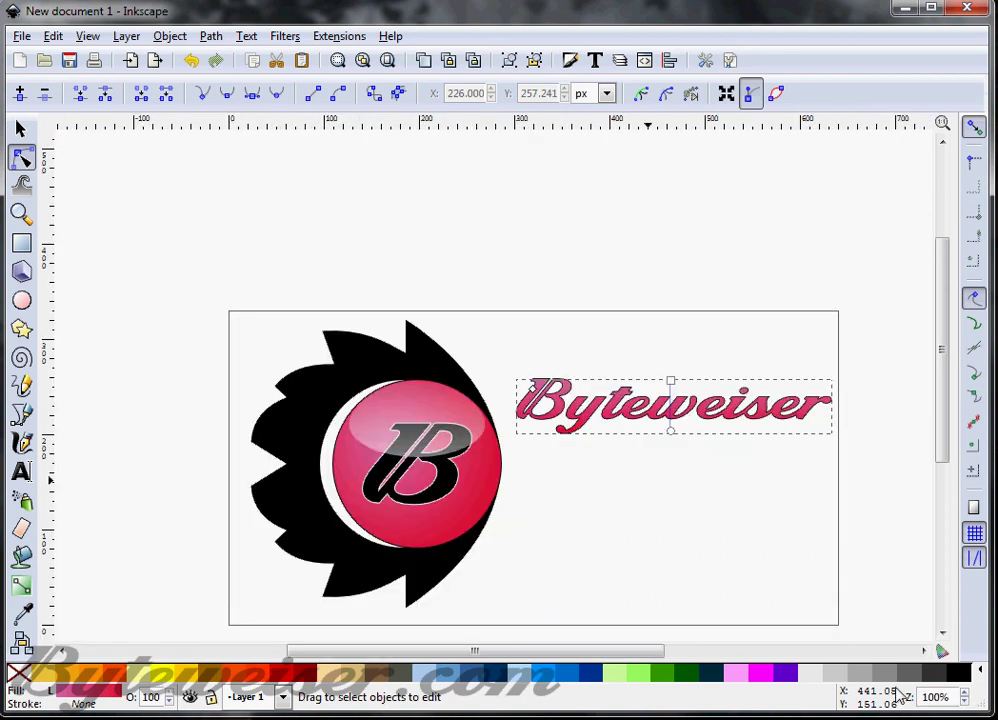
left_click(21, 129)
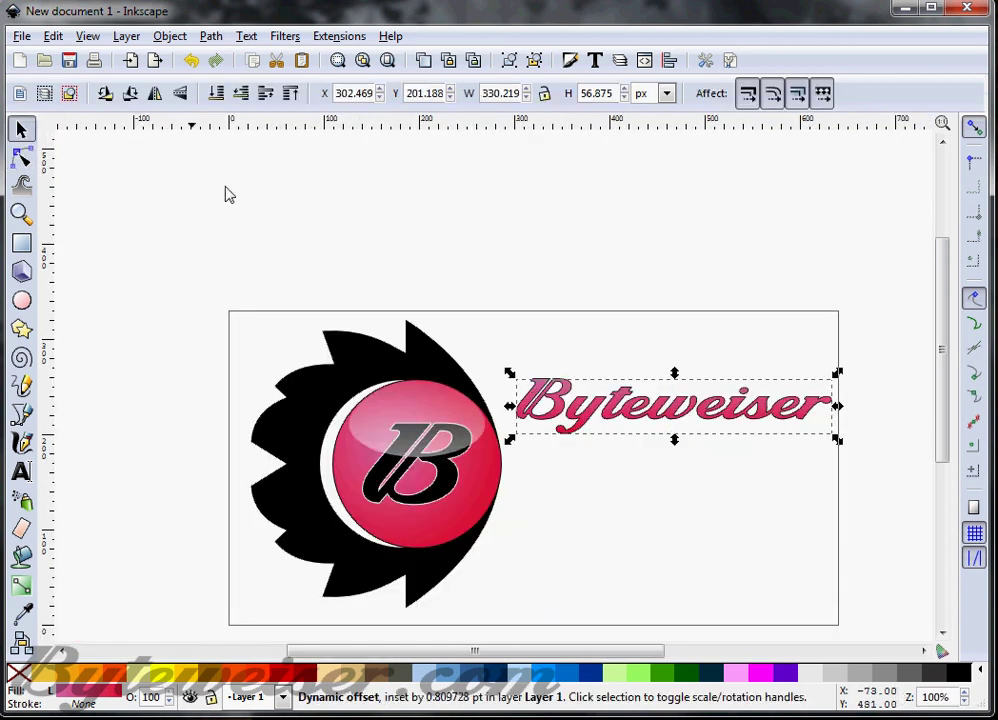
left_click(628, 276)
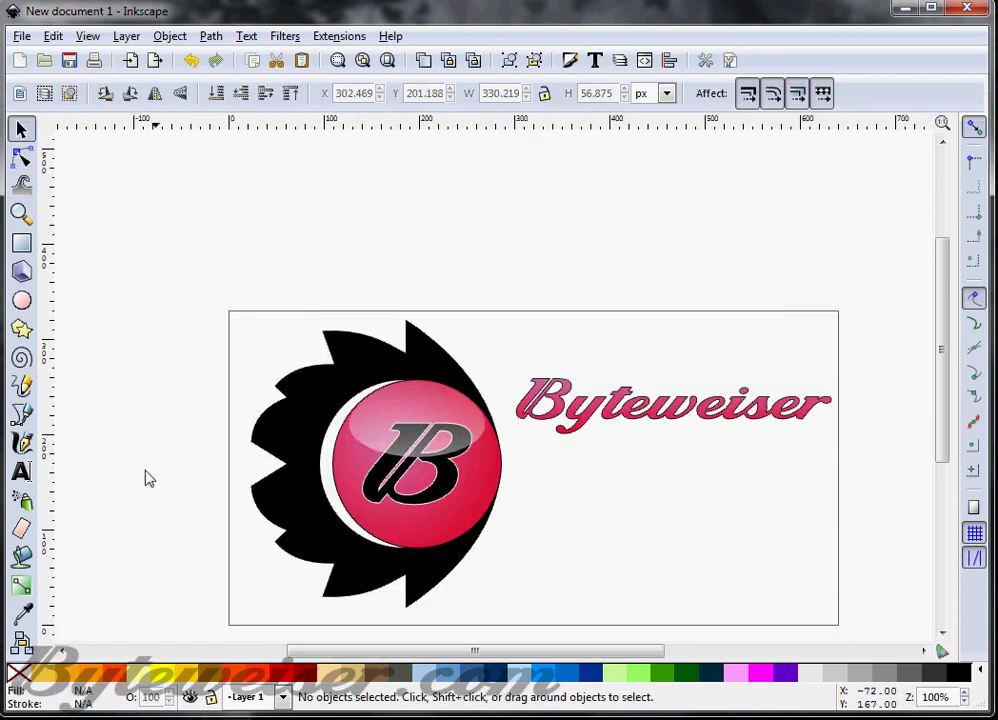
Step: Add the text "Premium Energy Drinks" below the Byteweiser lettering
left_click(22, 472)
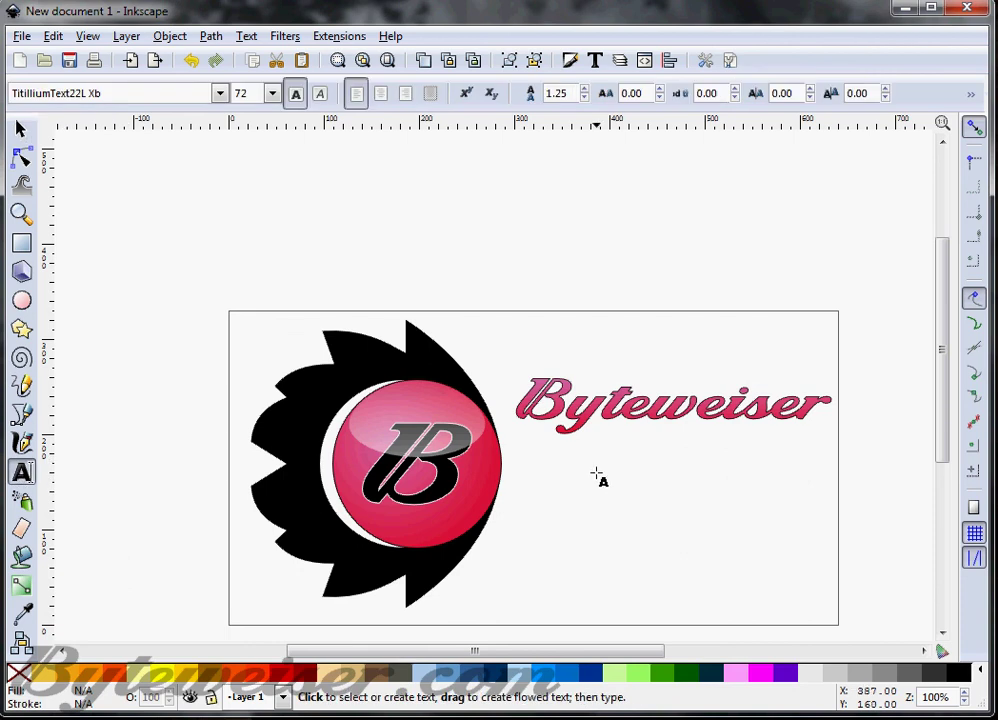
left_click(523, 472)
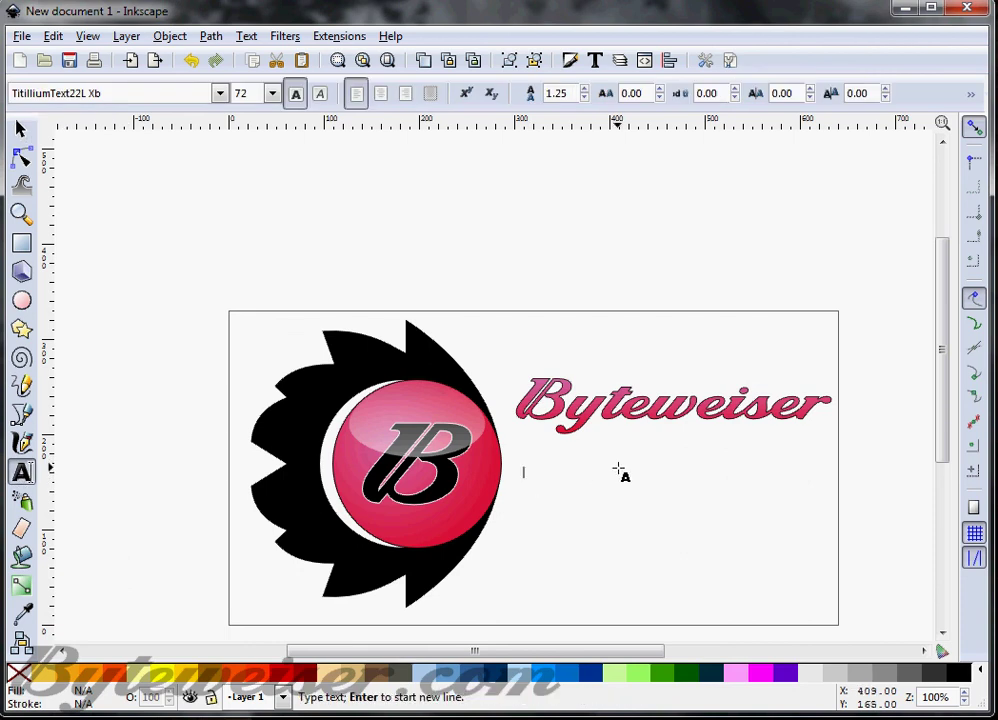
type("P")
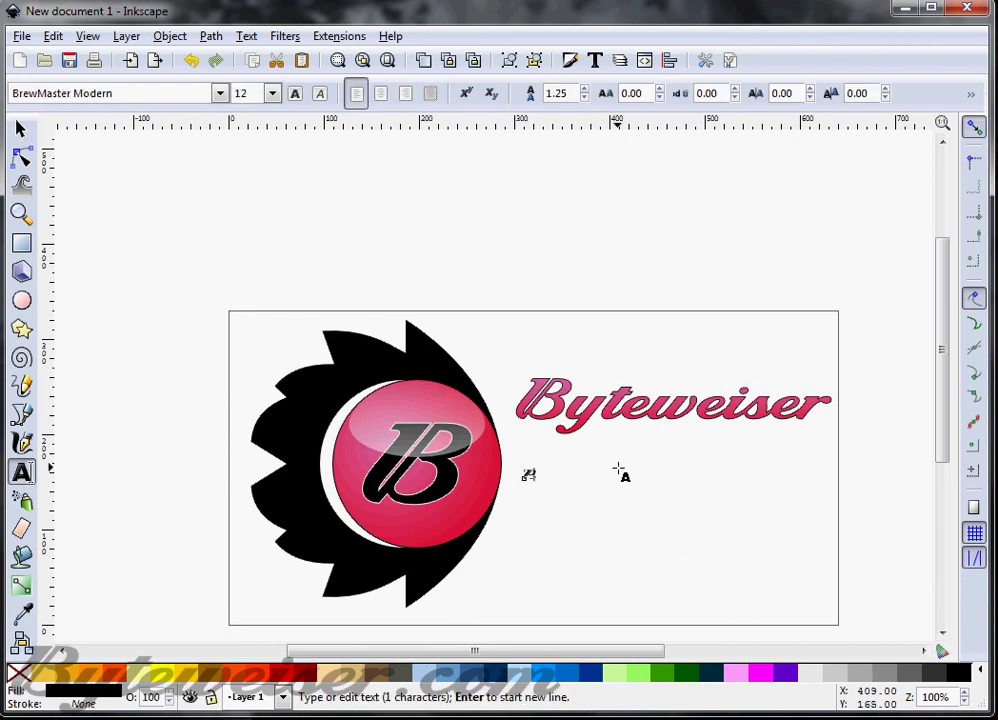
type("remium En")
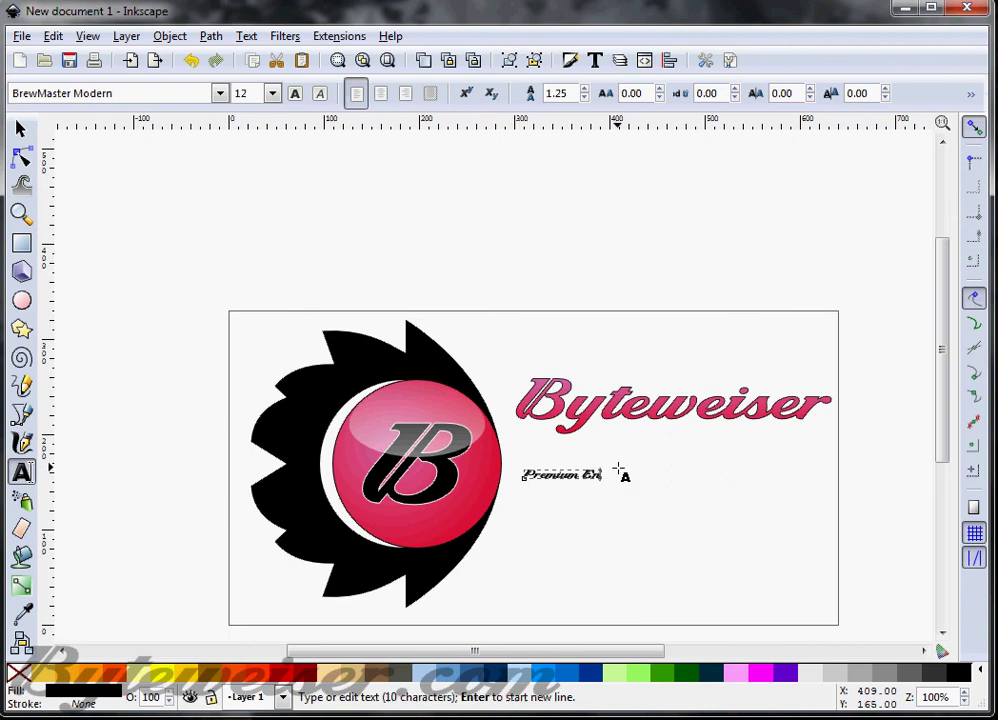
type("ergy Drinks")
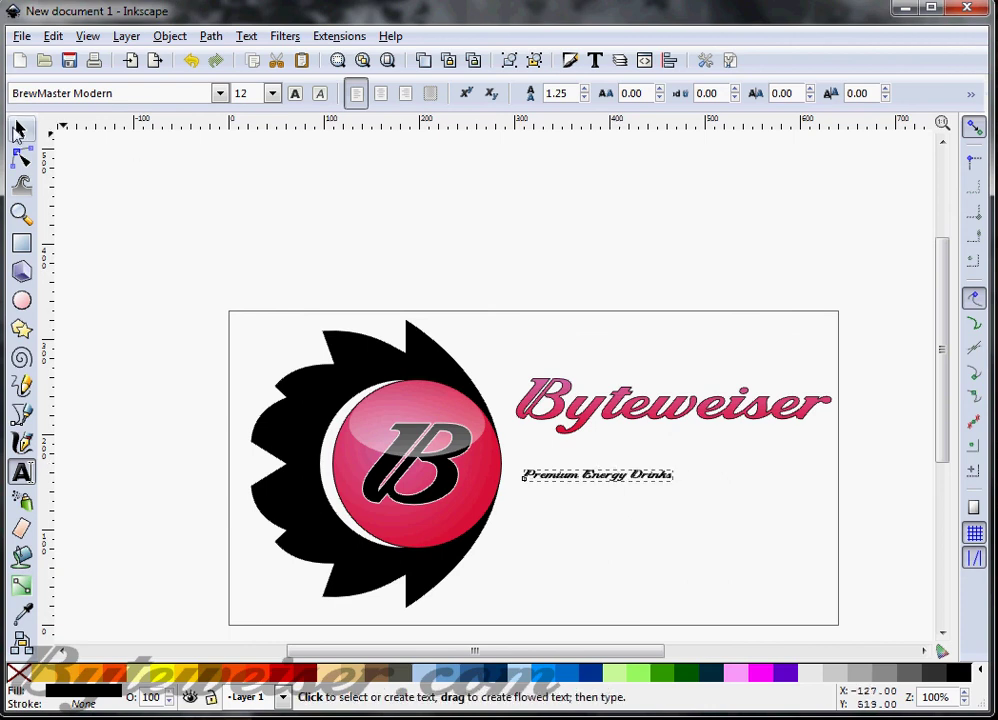
Step: Change the font of the "Premium Energy Drinks" tagline to Orbitron
left_click(21, 129)
double_click(577, 484)
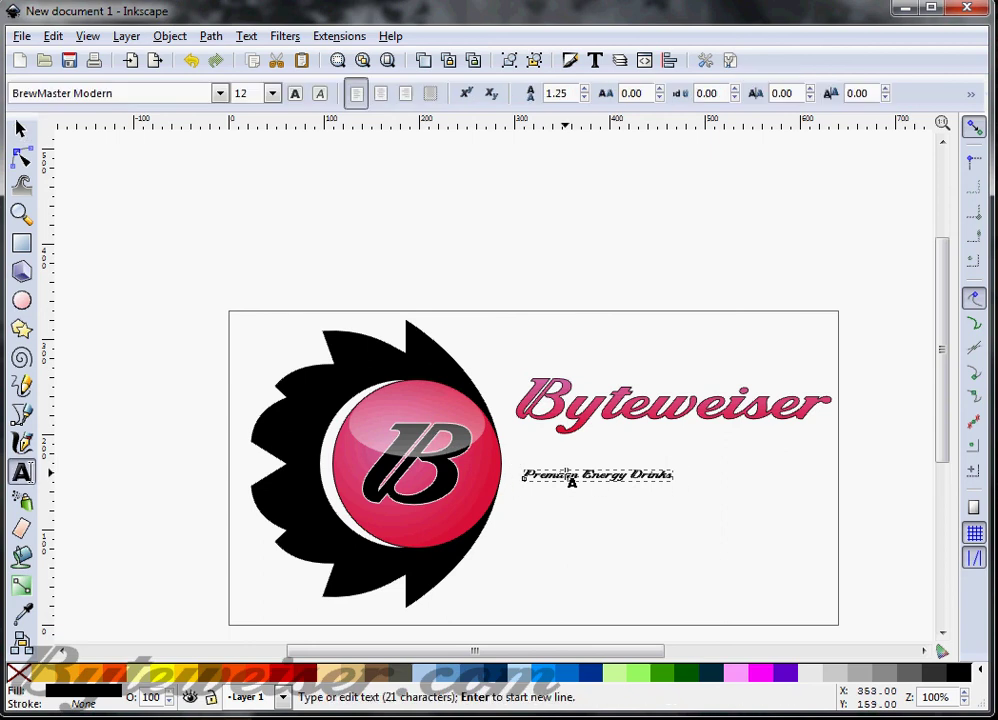
left_click(219, 93)
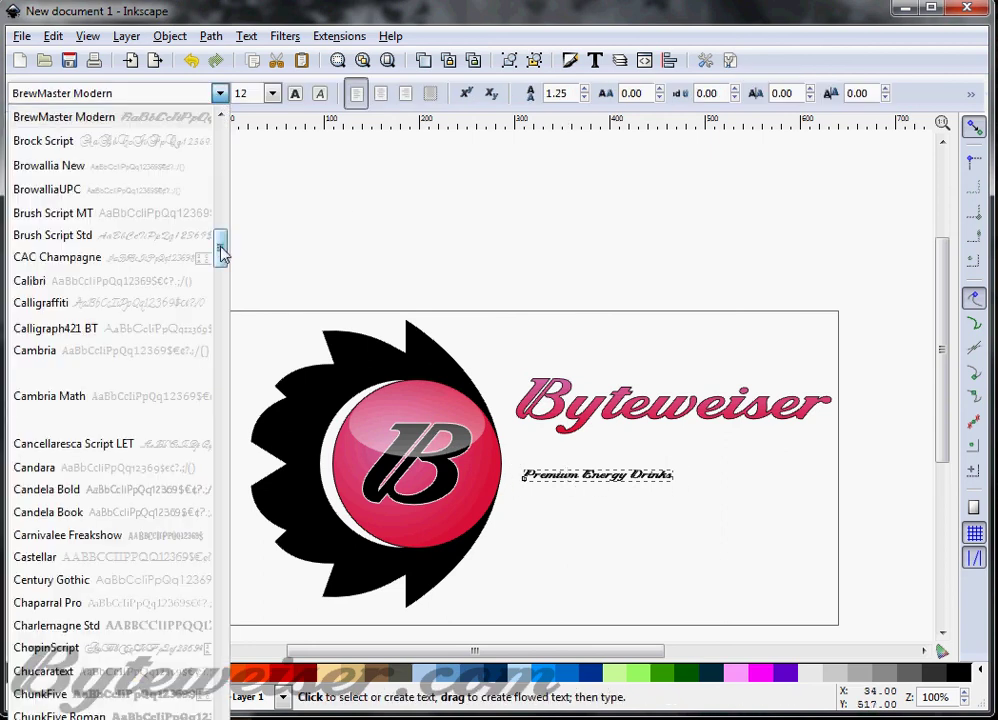
left_click_drag(220, 252, 222, 618)
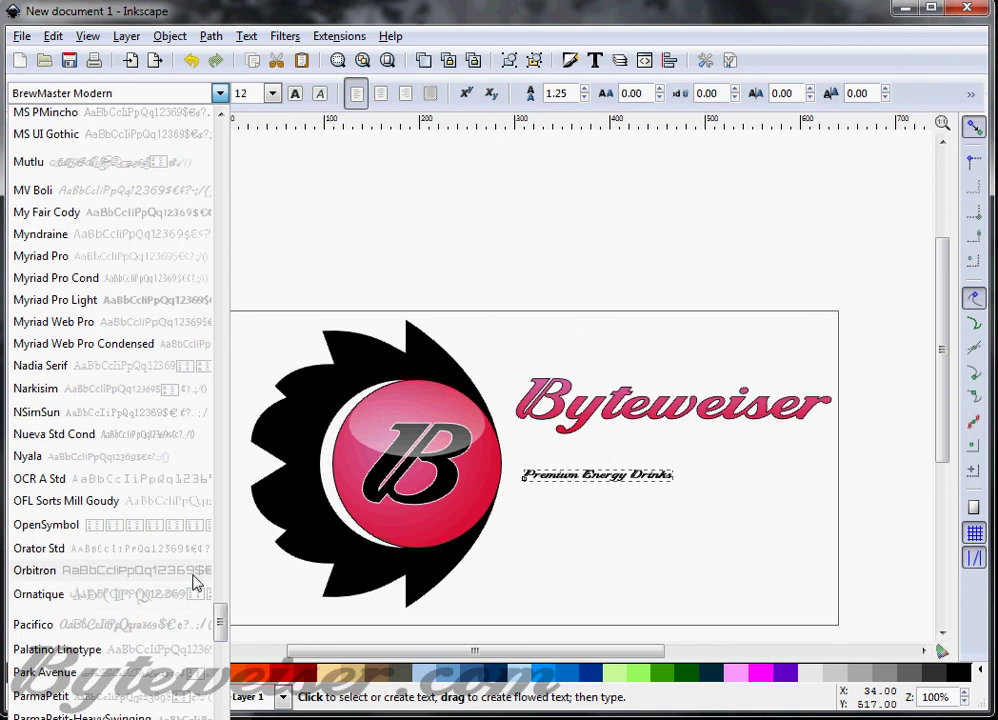
left_click(195, 581)
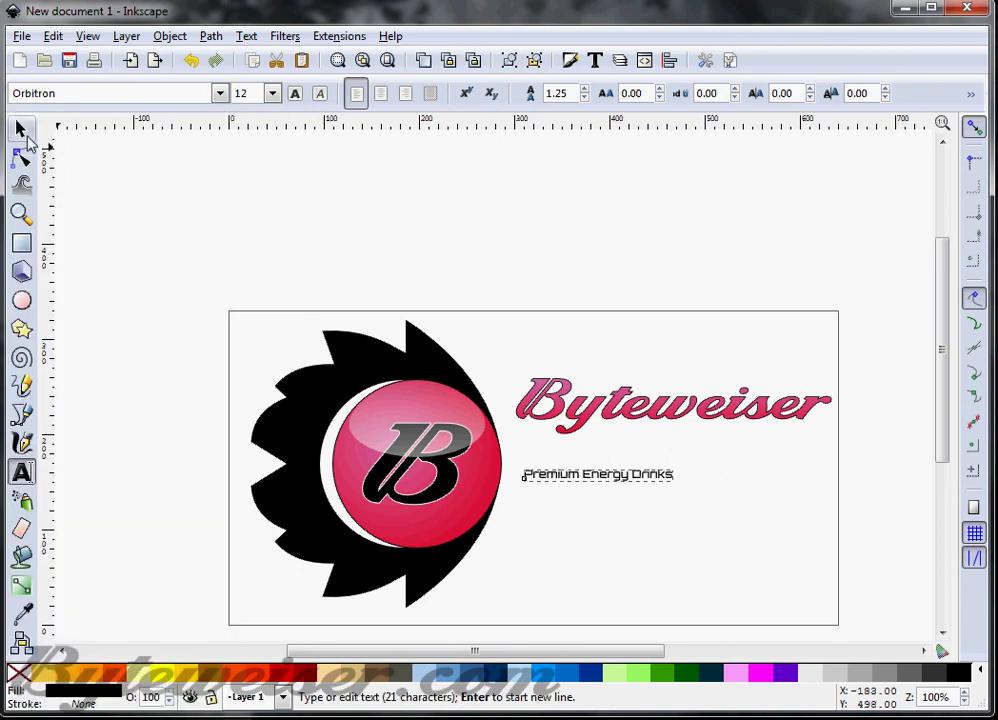
Step: Scale the tagline proportionally to about 327 px wide and place it directly beneath the Byteweiser lettering
left_click(22, 131)
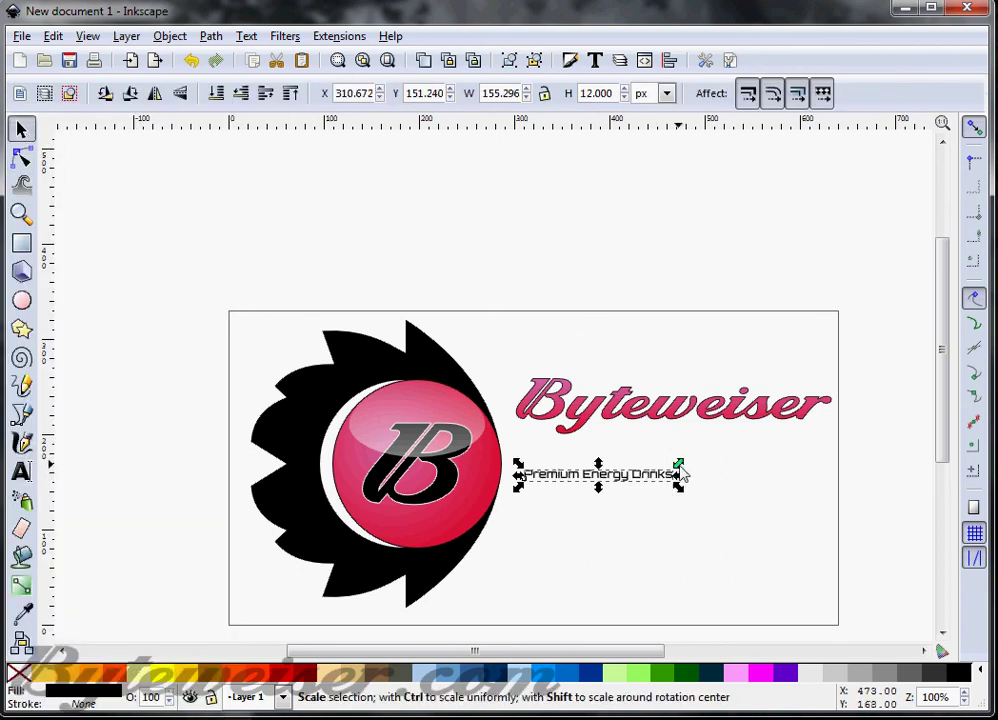
left_click_drag(678, 464, 769, 417)
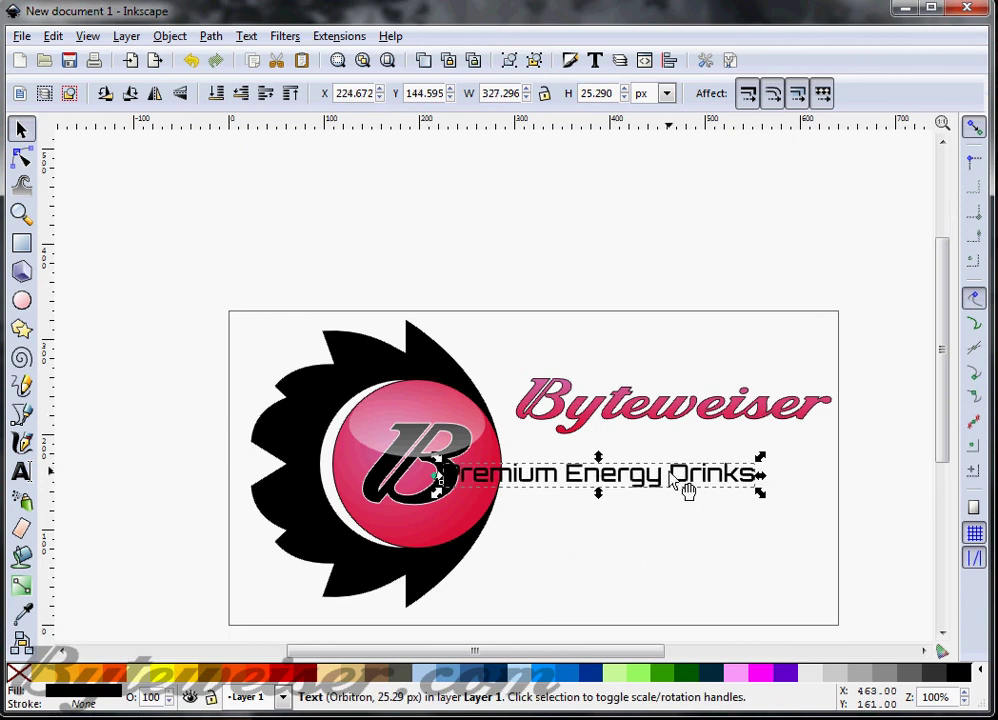
left_click_drag(686, 486, 756, 478)
left_click_drag(760, 475, 762, 473)
key("Up")
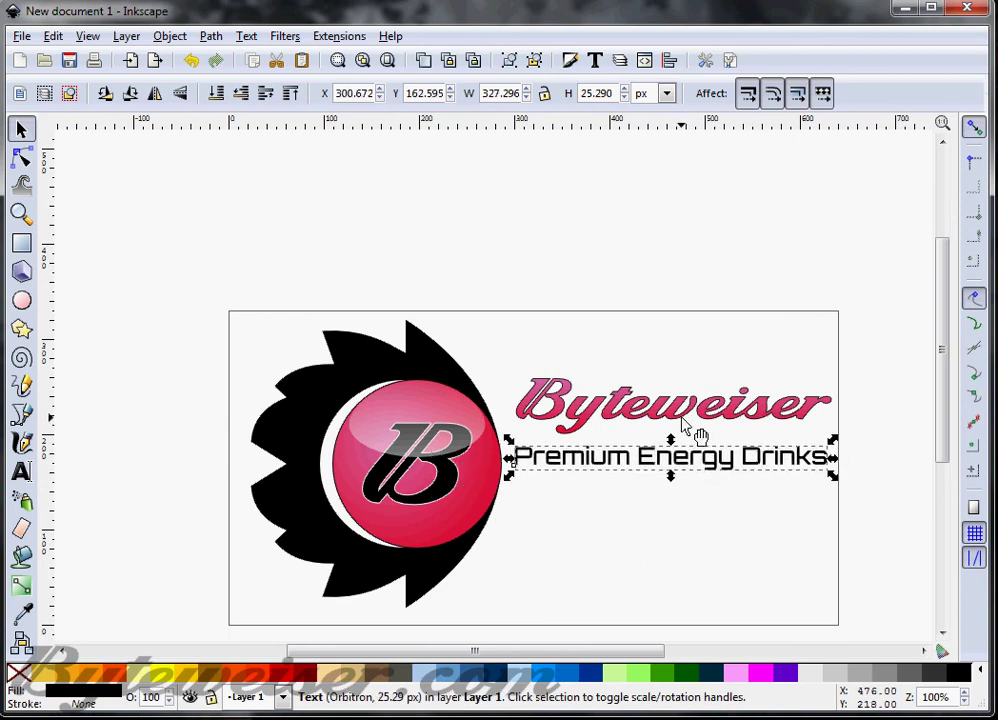
Step: Convert the tagline to paths, ungroup its letters and unite them into a single path
left_click(209, 38)
left_click(220, 62)
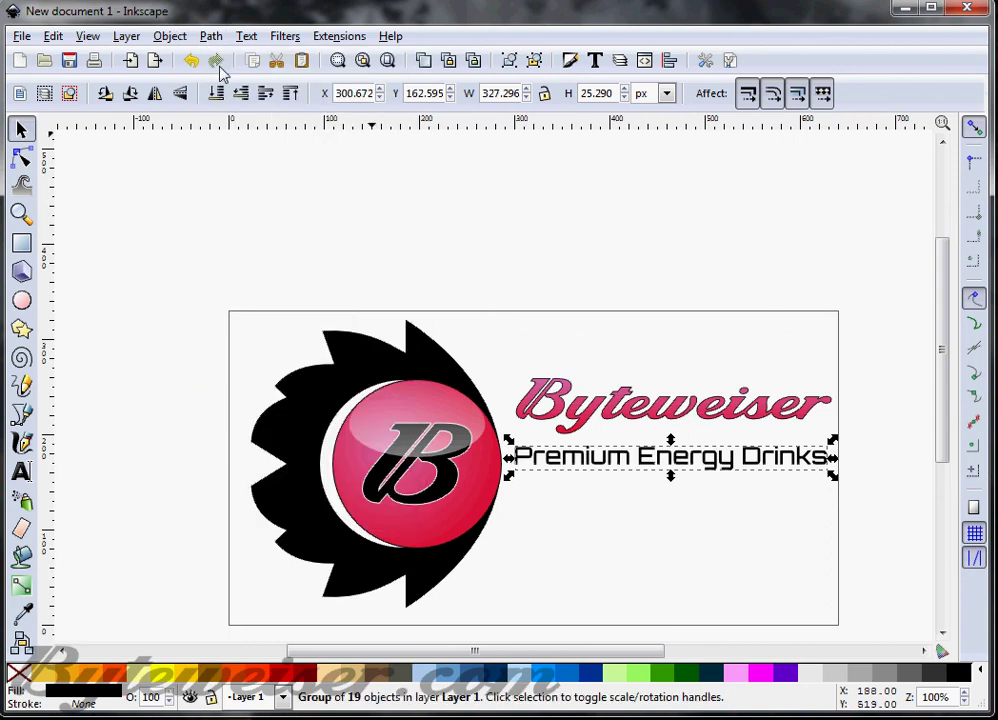
key("ctrl+shift+g")
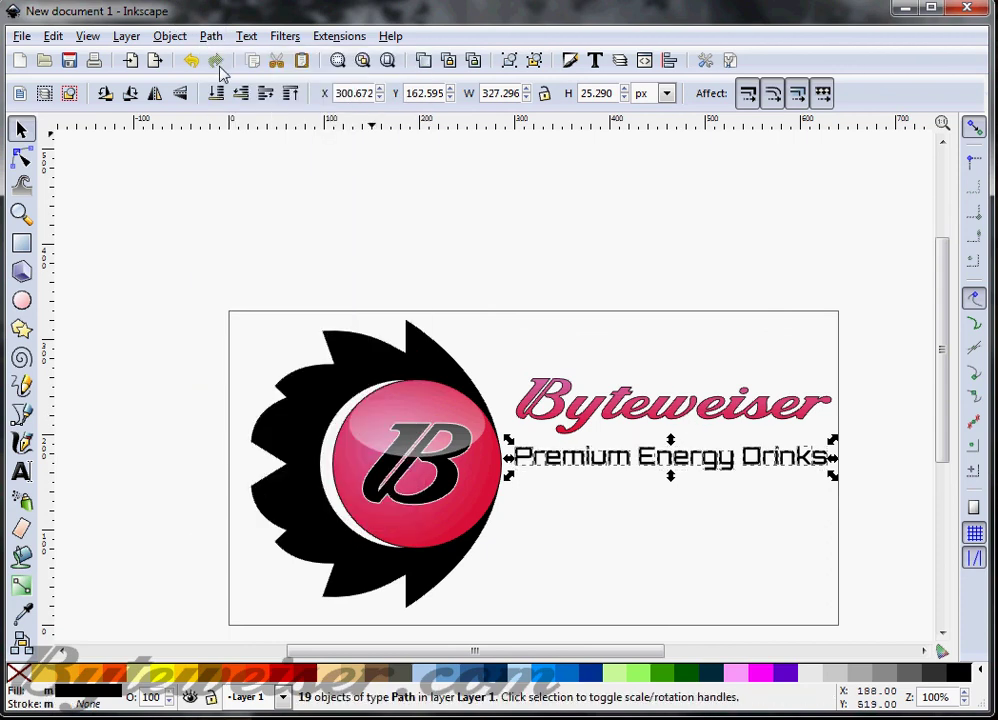
left_click(211, 36)
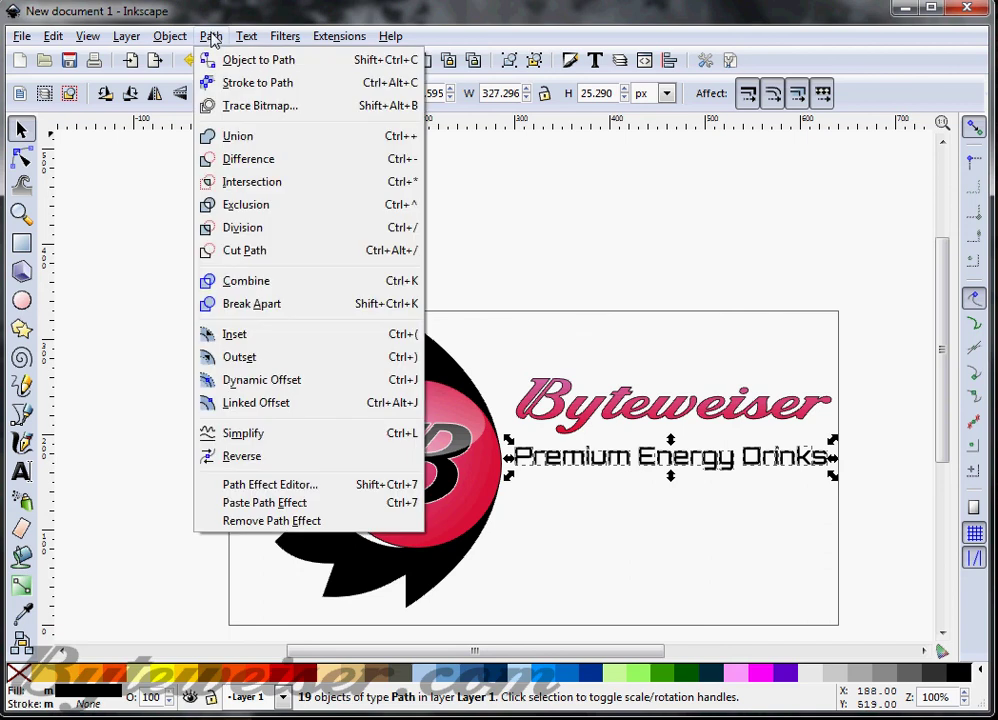
left_click(235, 137)
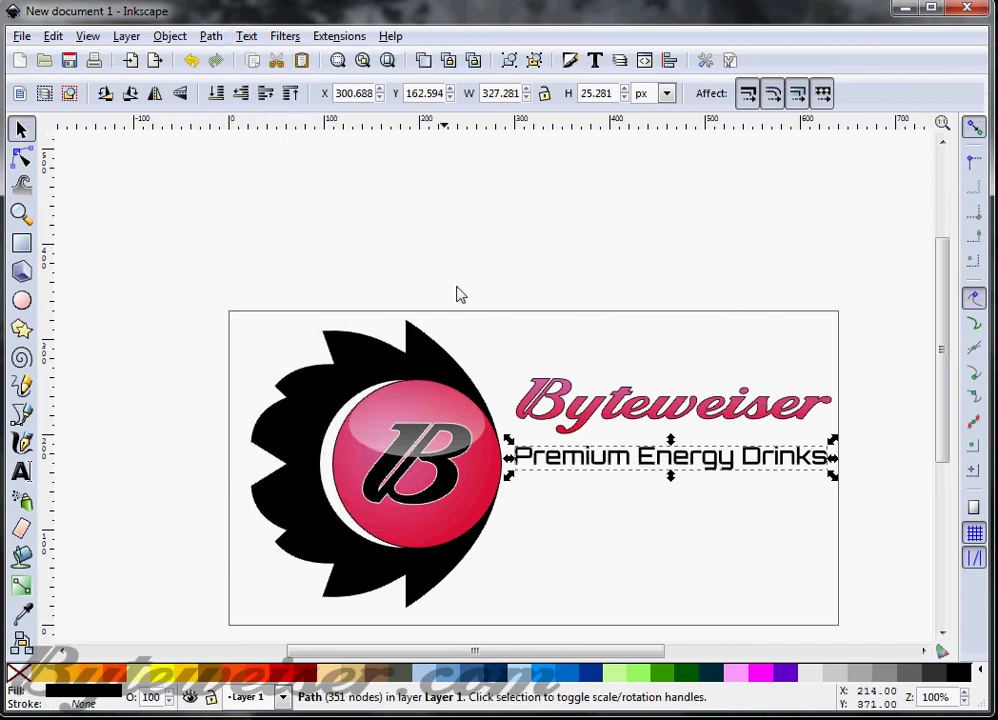
Step: Group the Byteweiser lettering with the tagline and move the group down beside the middle of the ball
left_click(510, 370)
left_click_drag(488, 330, 866, 539)
key("ctrl")
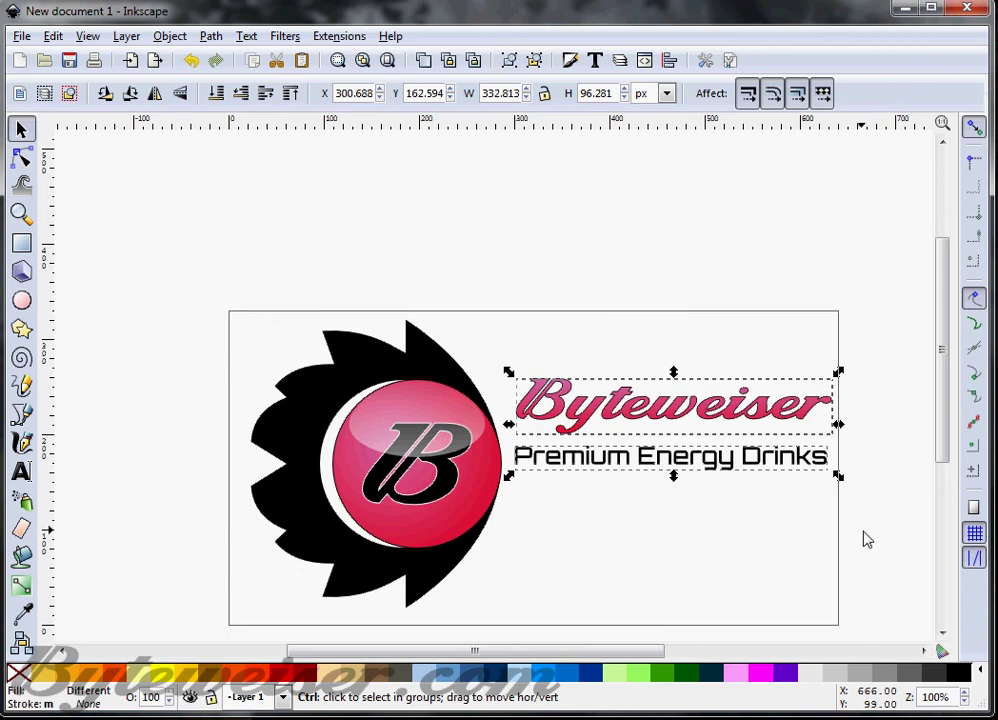
key("ctrl+g")
left_click_drag(714, 420, 710, 452)
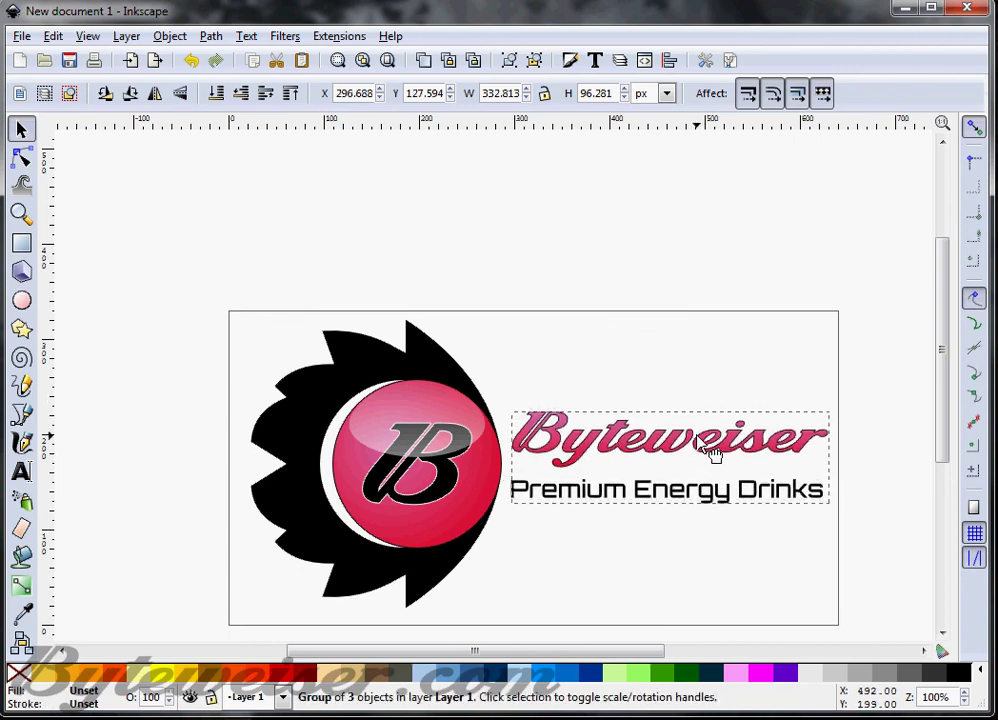
Step: Center the text group vertically relative to the page
left_click(162, 36)
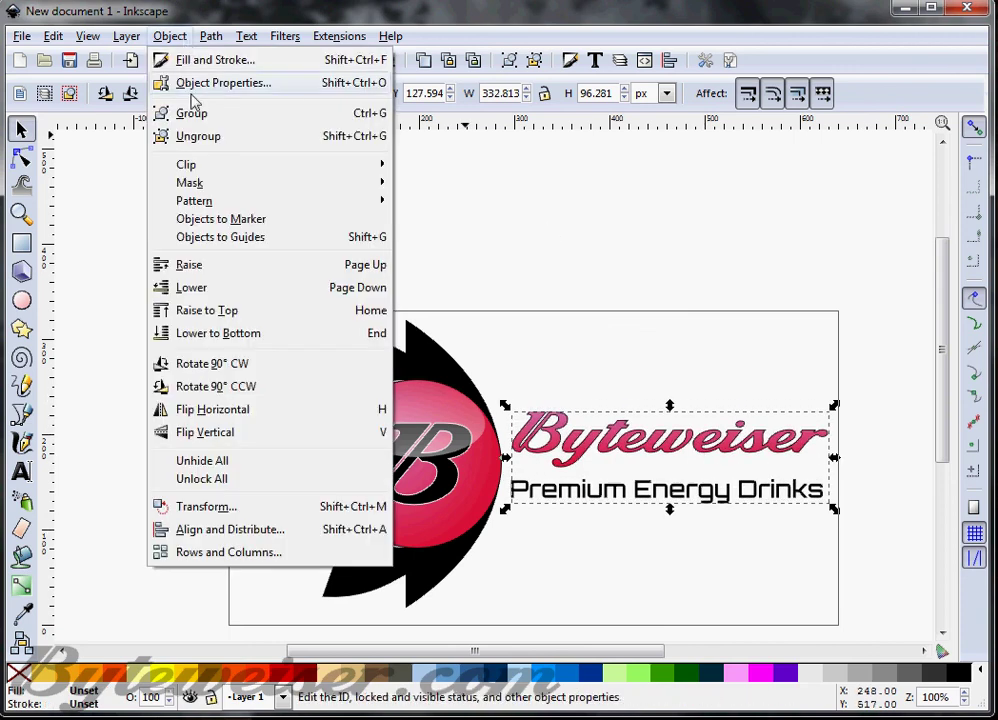
left_click(225, 533)
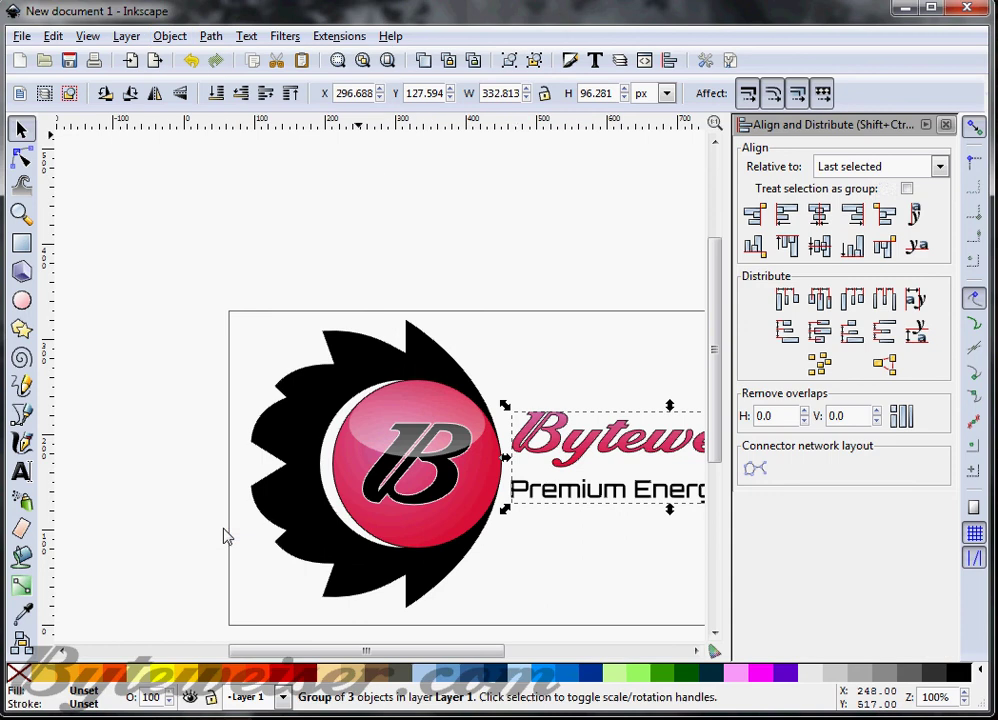
left_click(926, 170)
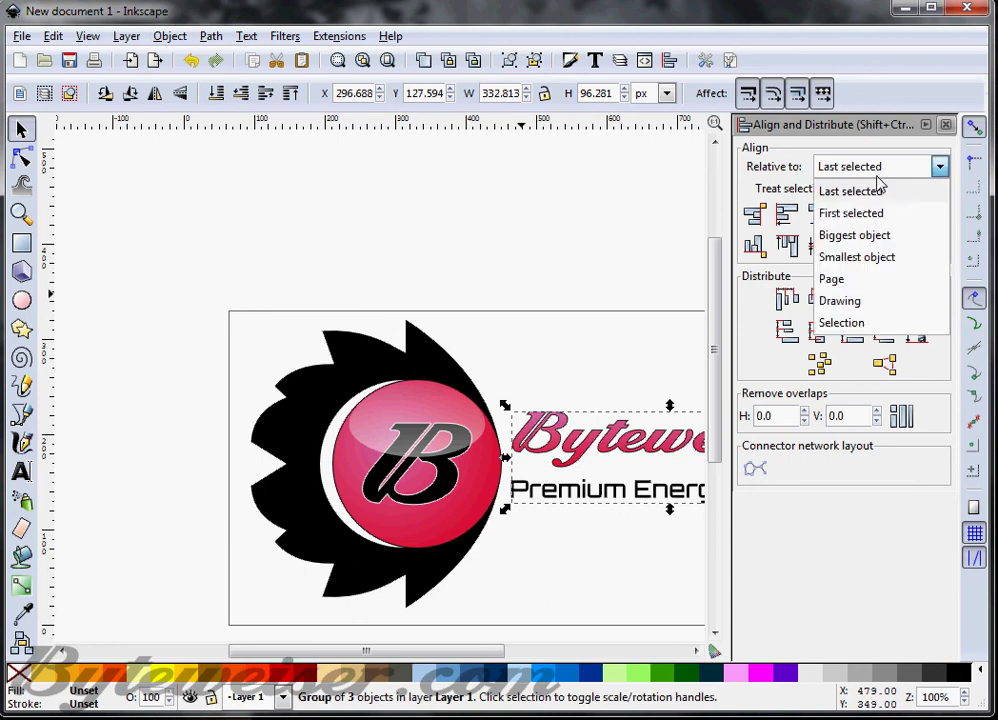
left_click(842, 285)
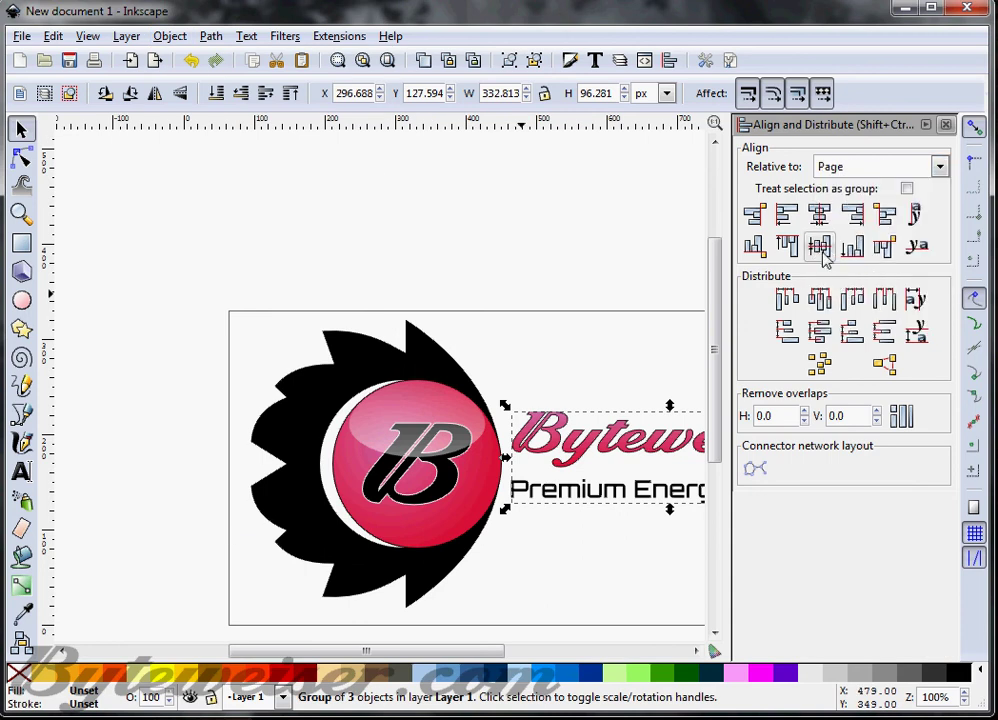
left_click(821, 249)
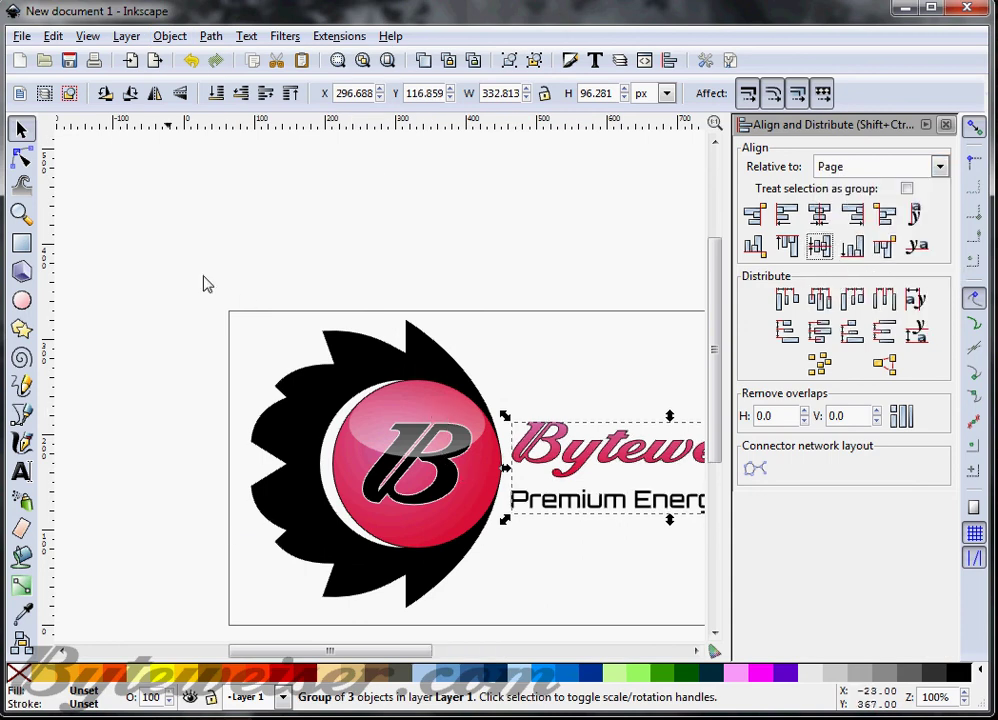
Step: Group the glossy ball, its B and the black spiked shape, and center that group vertically on the page
left_click(341, 407)
left_click_drag(175, 257, 527, 607)
key("ctrl+g")
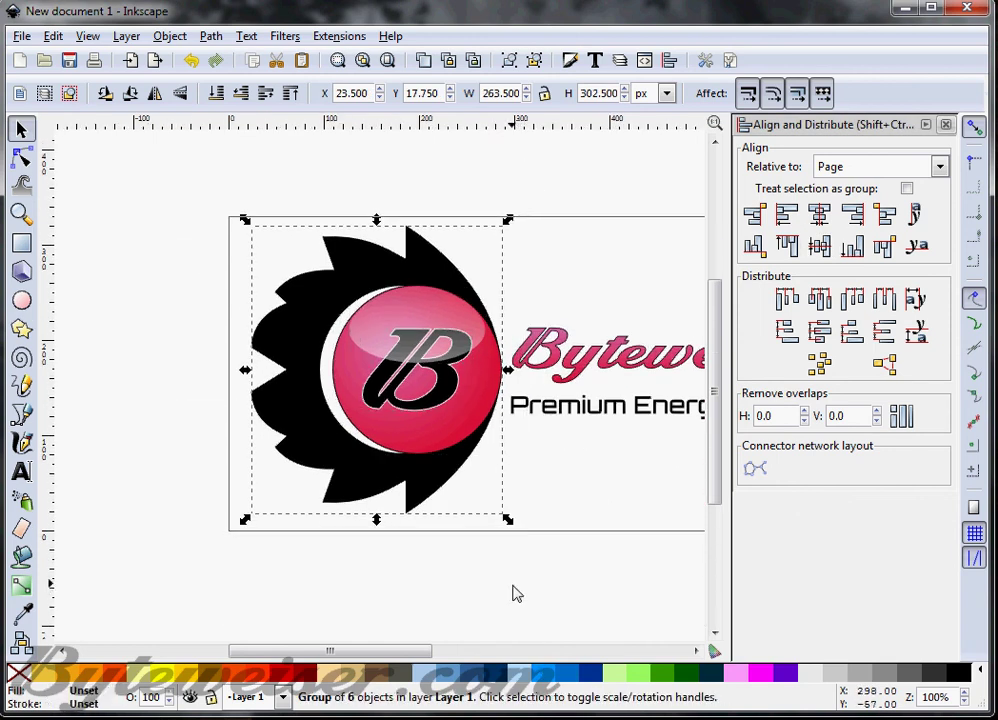
left_click(819, 246)
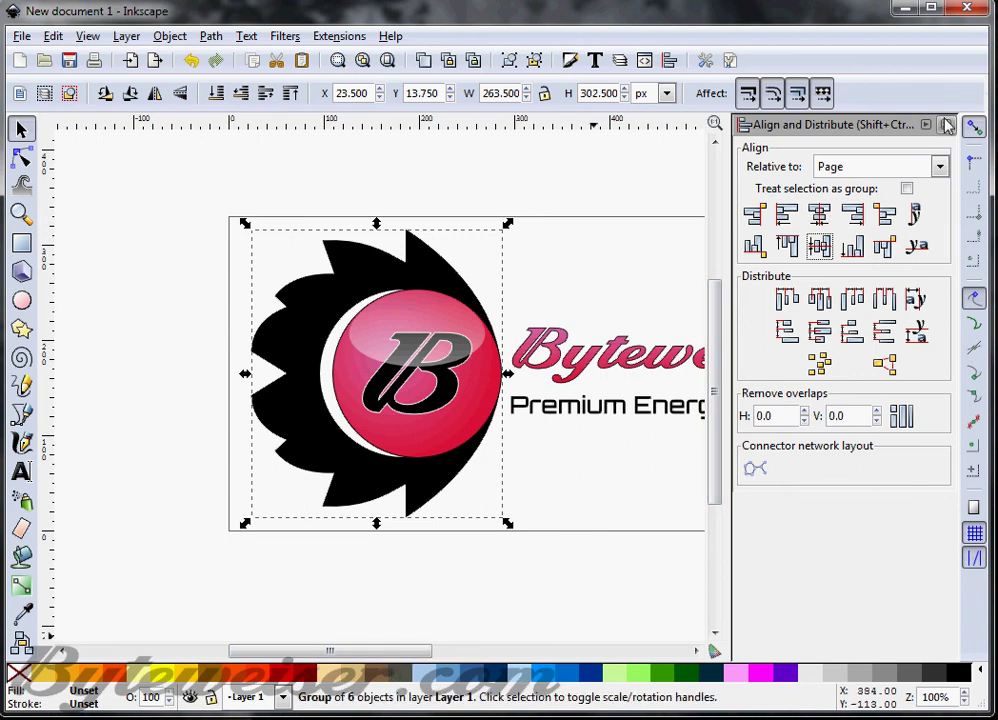
Step: Group the ball emblem and the text together and center the whole logo horizontally on the page
left_click_drag(397, 655, 437, 655)
left_click_drag(84, 180, 448, 602)
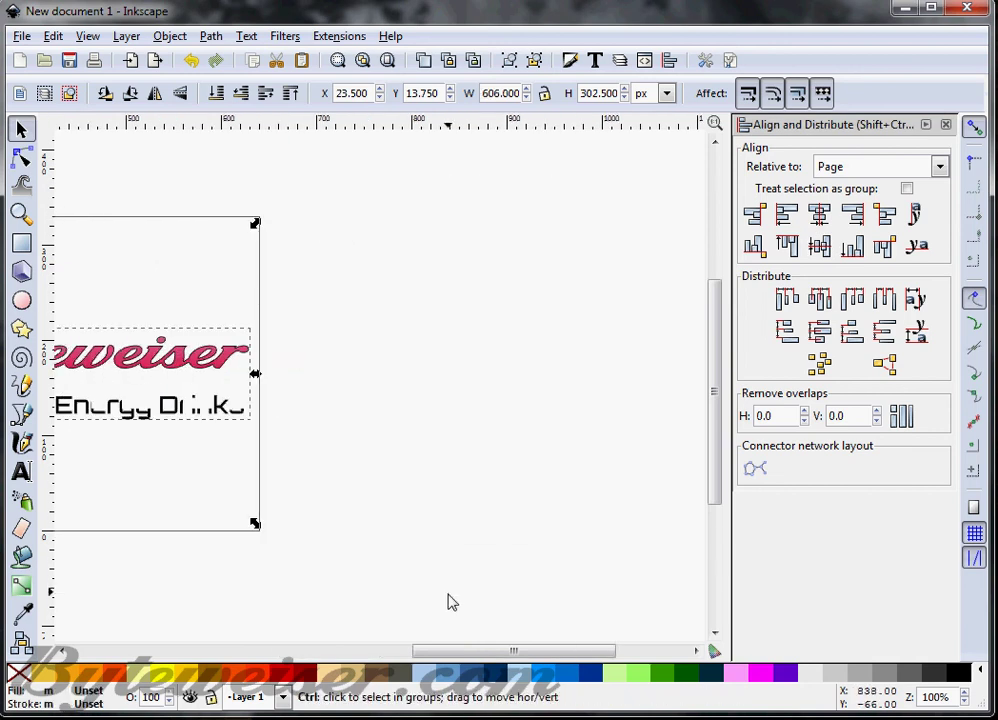
key("ctrl+g")
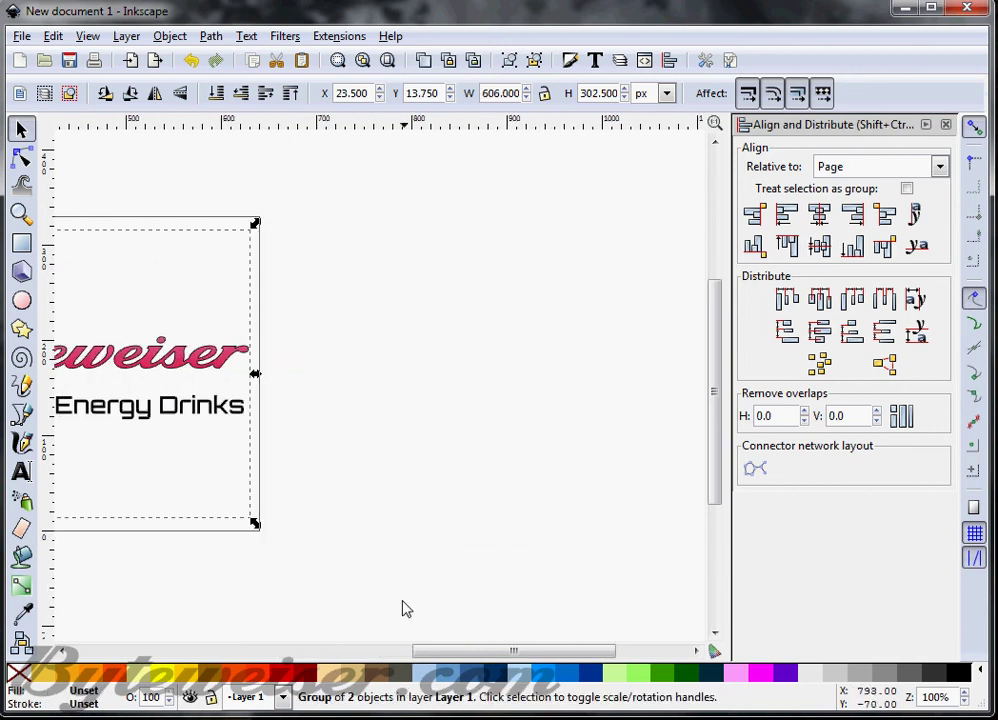
left_click(819, 214)
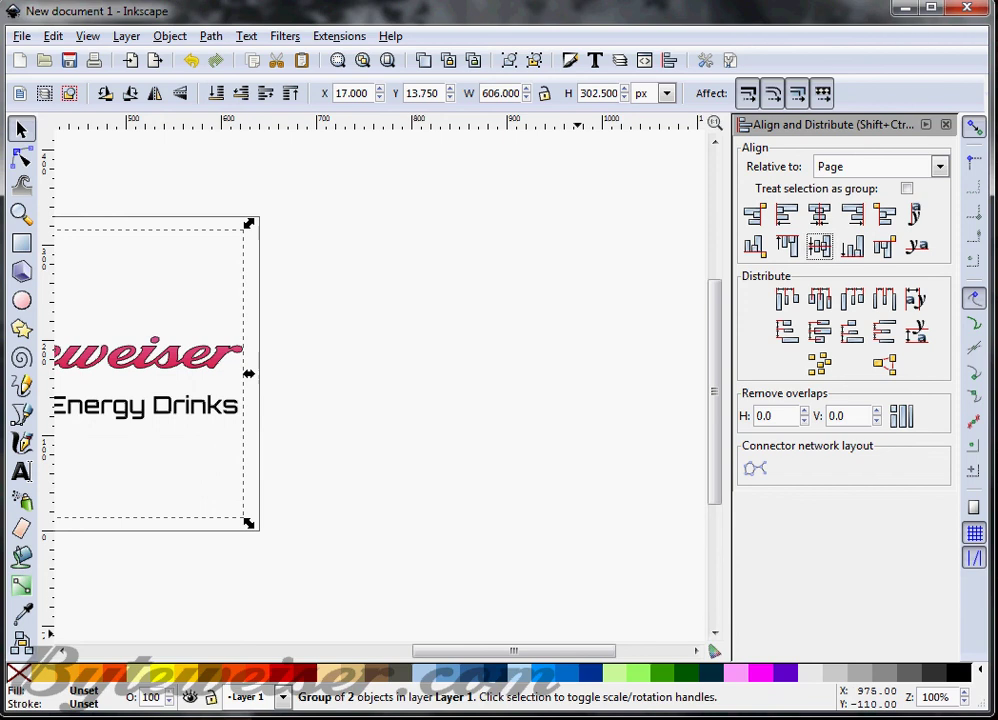
left_click_drag(512, 652, 385, 655)
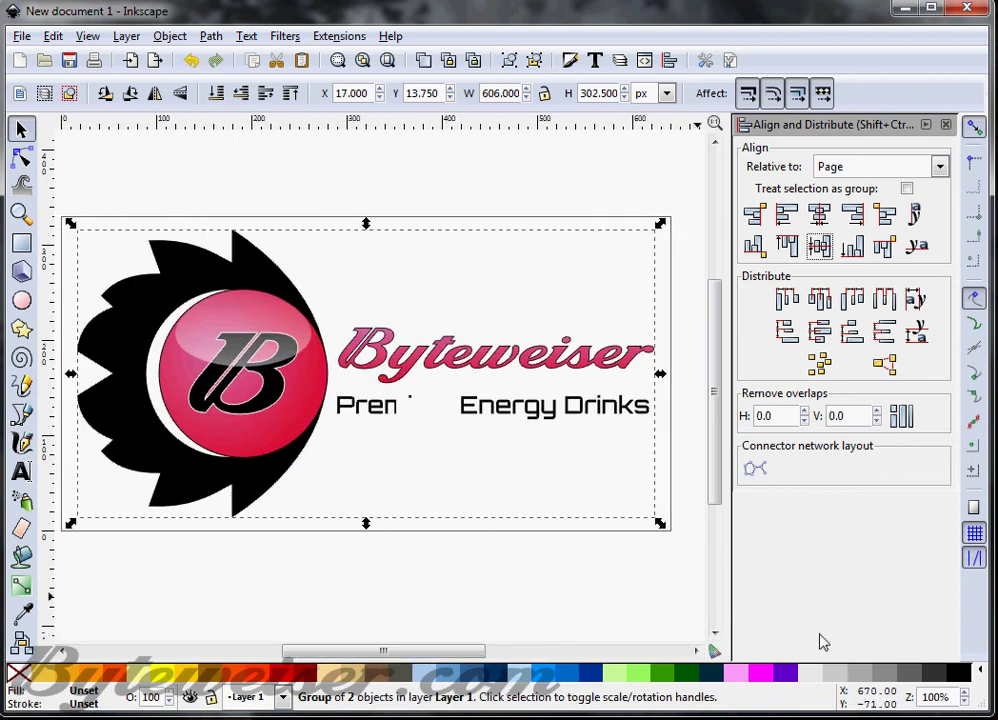
left_click(966, 702)
left_click(966, 702)
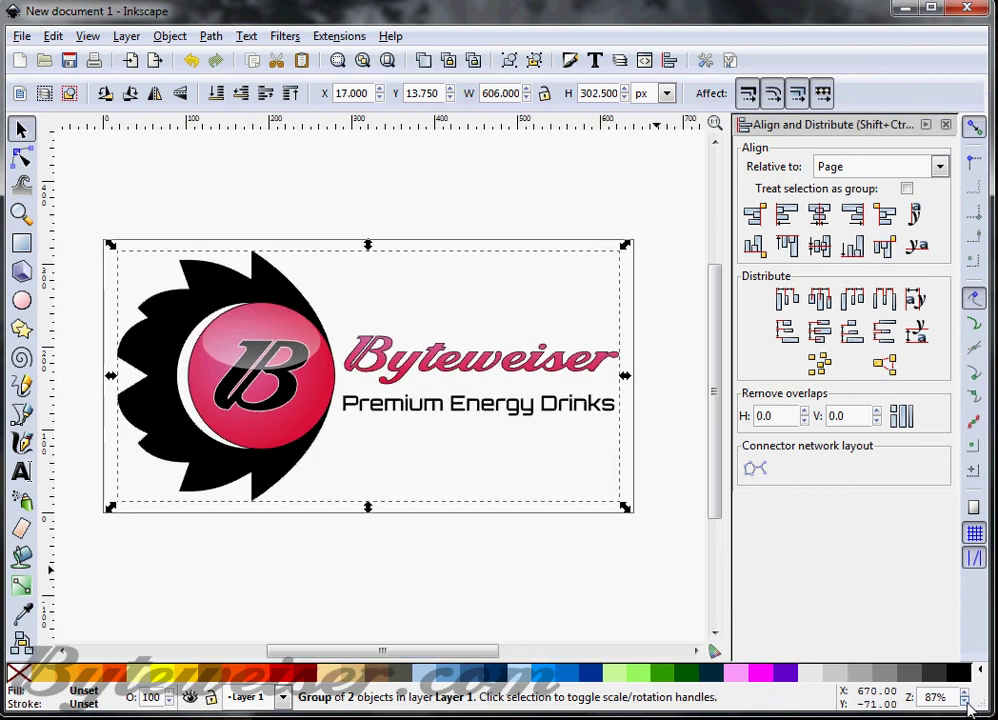